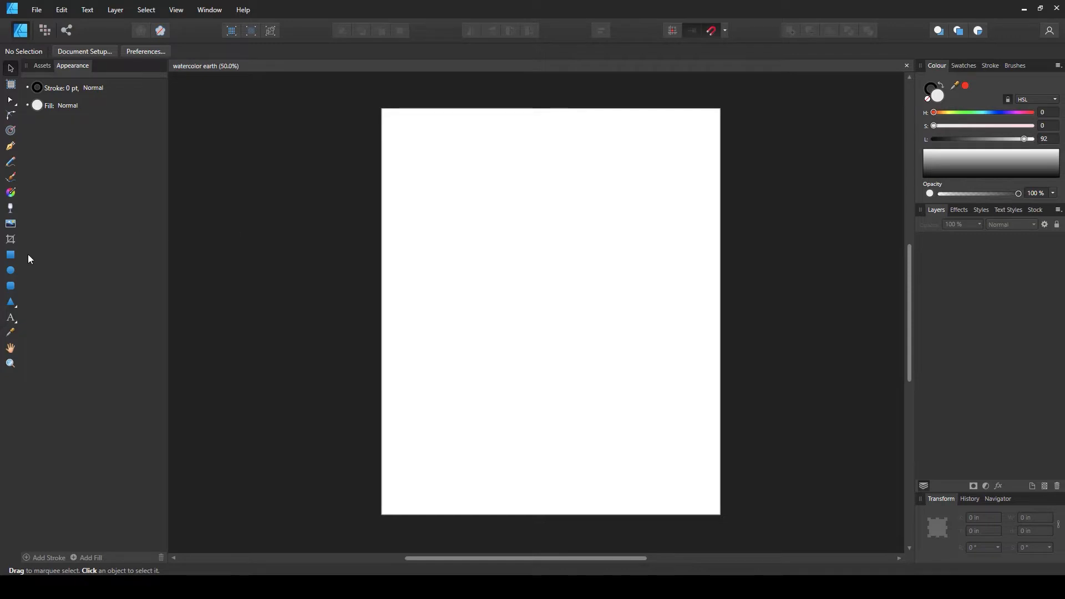
Draw a circle with the Ellipse tool, resize it to about 8 in across, and centre it on the page
left_click(11, 271)
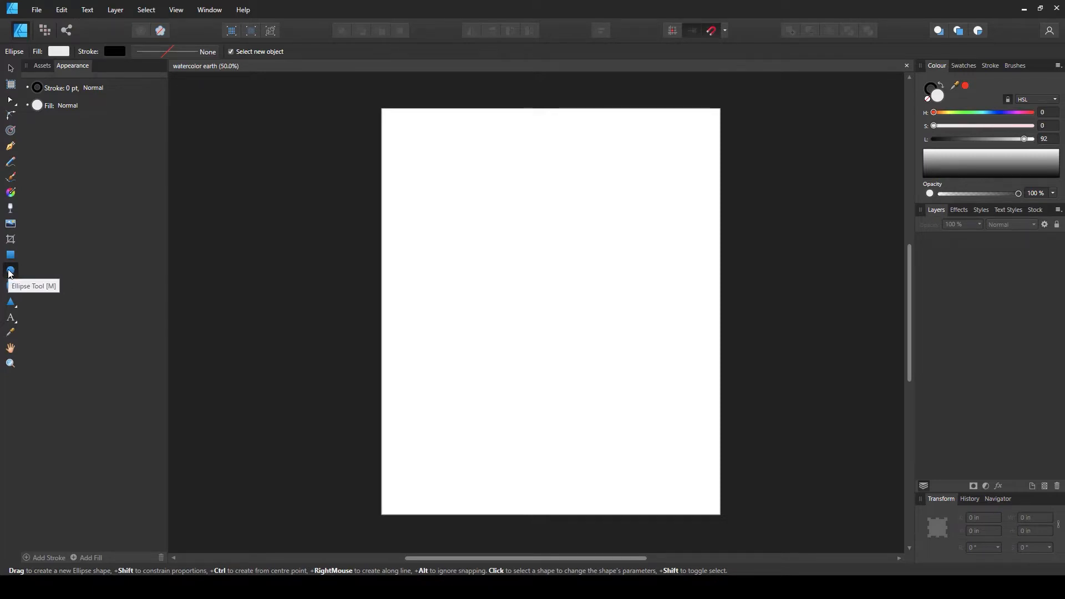
left_click_drag(444, 184, 657, 396)
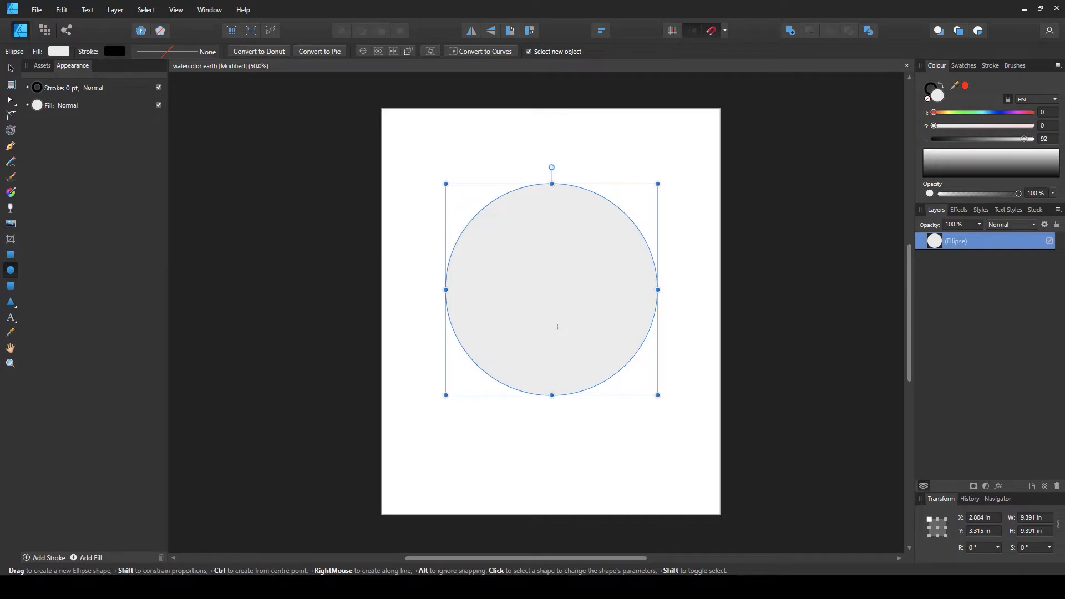
key("v")
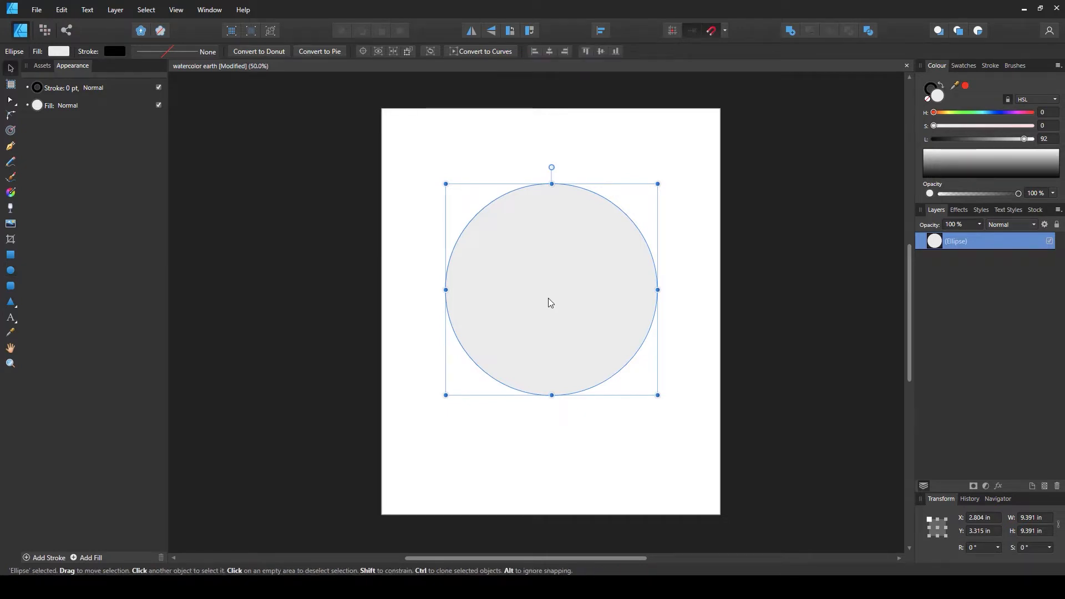
left_click_drag(547, 299, 548, 308)
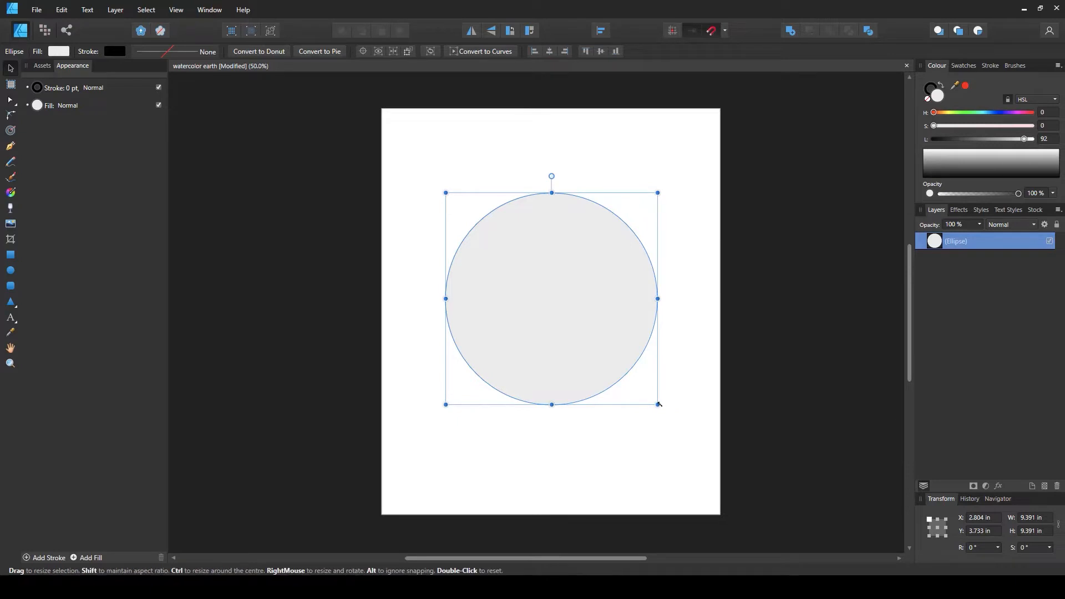
left_click_drag(657, 405, 627, 374)
left_click_drag(551, 331, 563, 353)
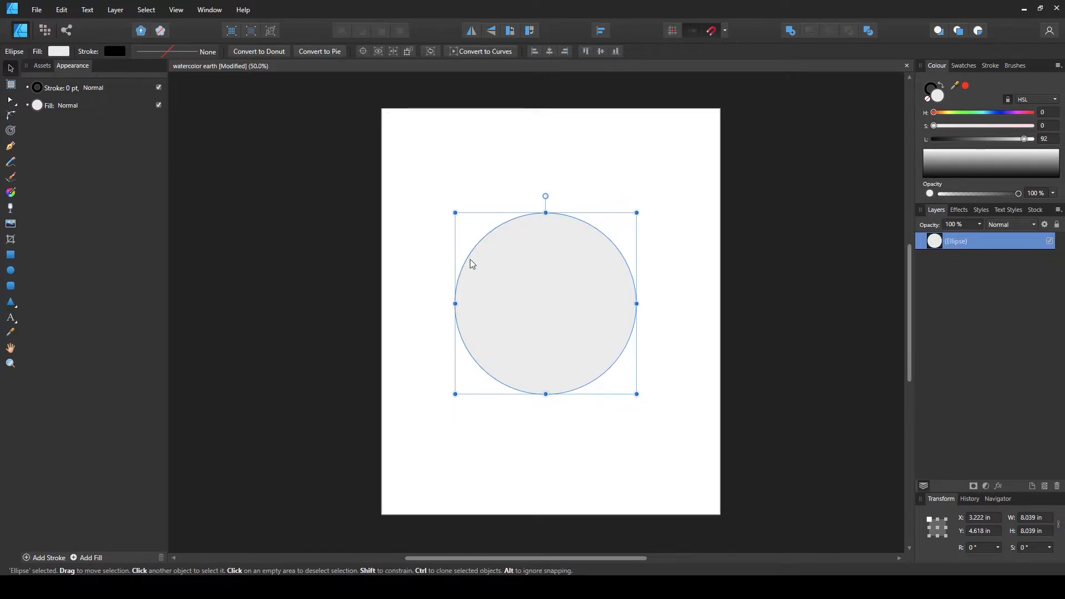
left_click(549, 52)
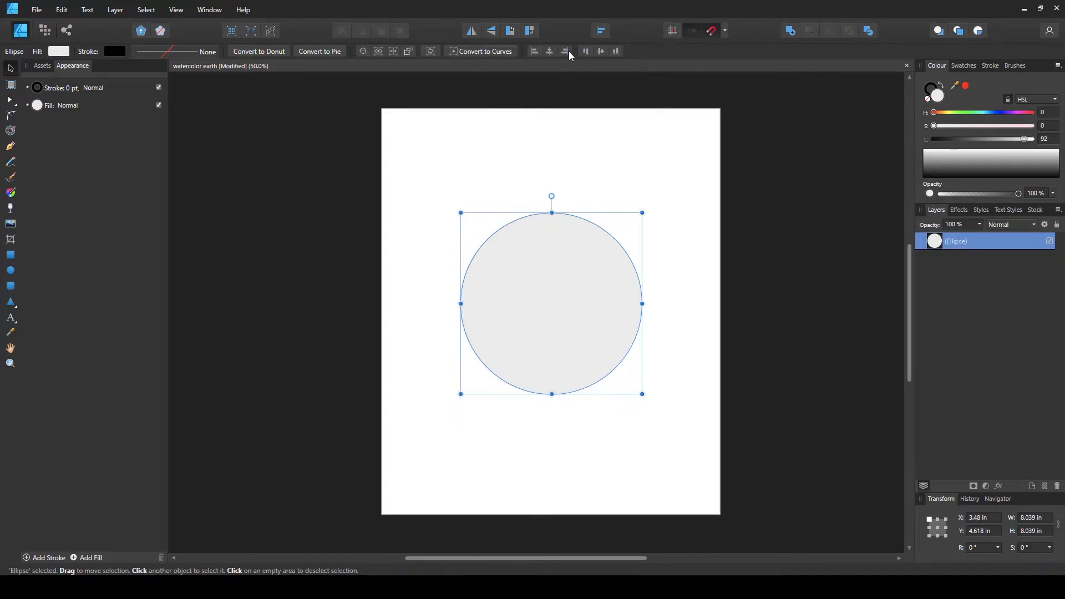
left_click(601, 51)
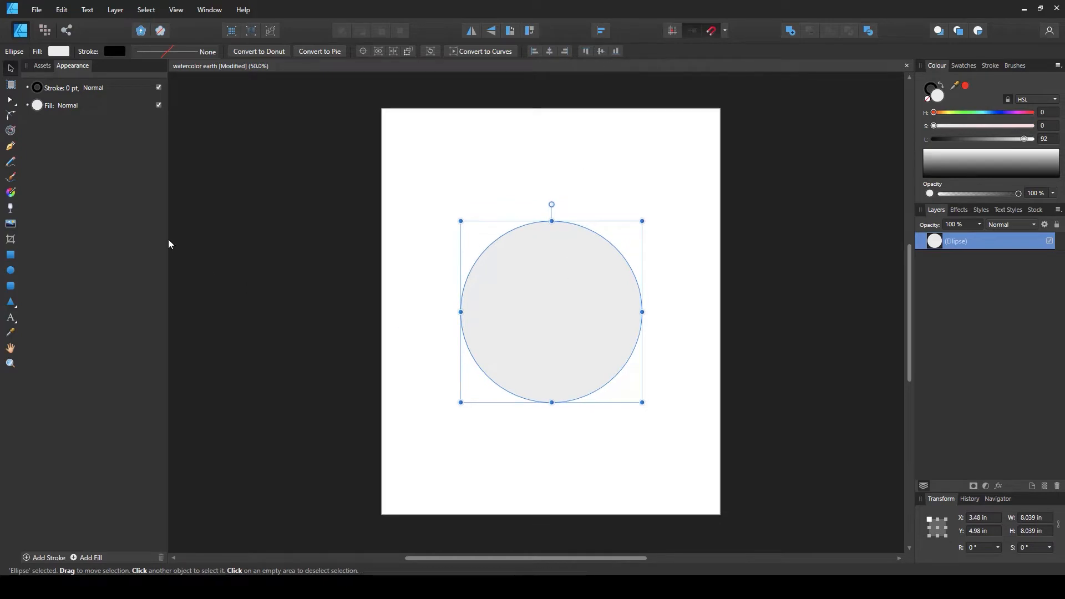
Remove the circle's fill and give its outline a 3 pt stroke
left_click(58, 51)
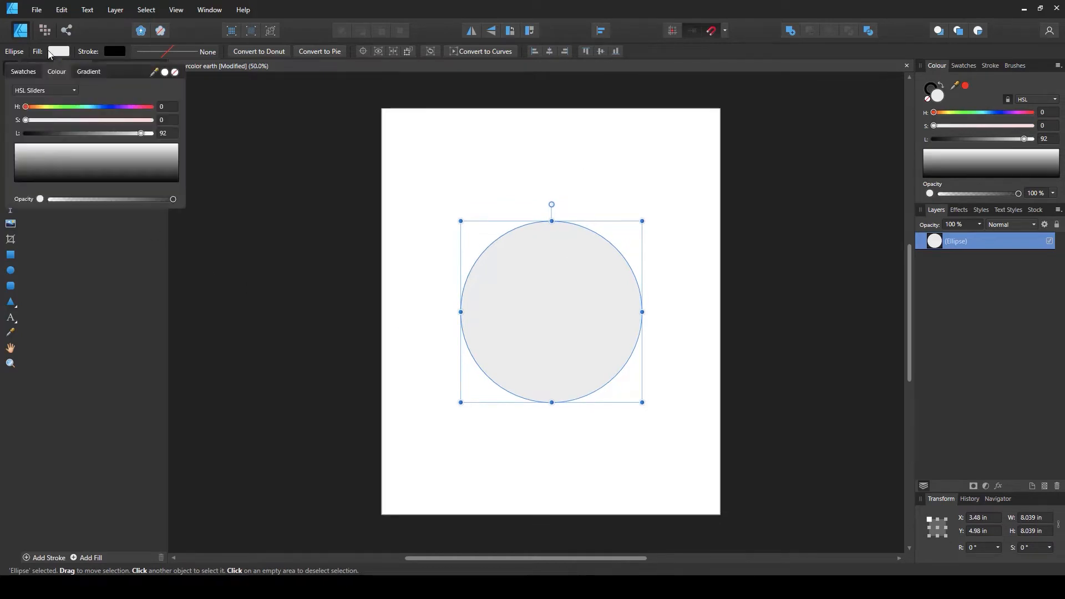
left_click(175, 73)
left_click(138, 51)
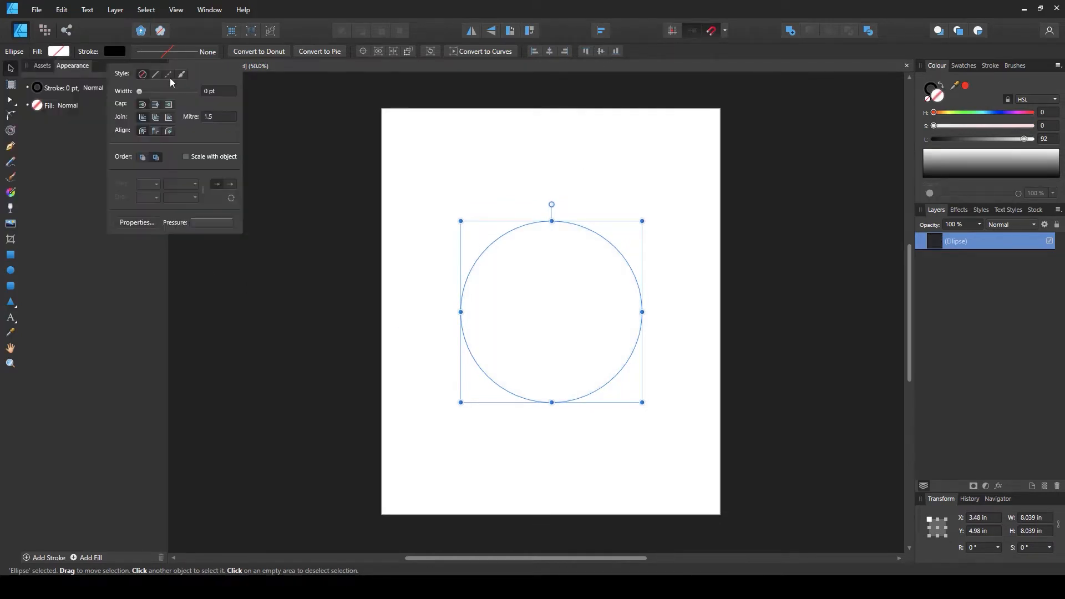
left_click_drag(139, 92, 143, 91)
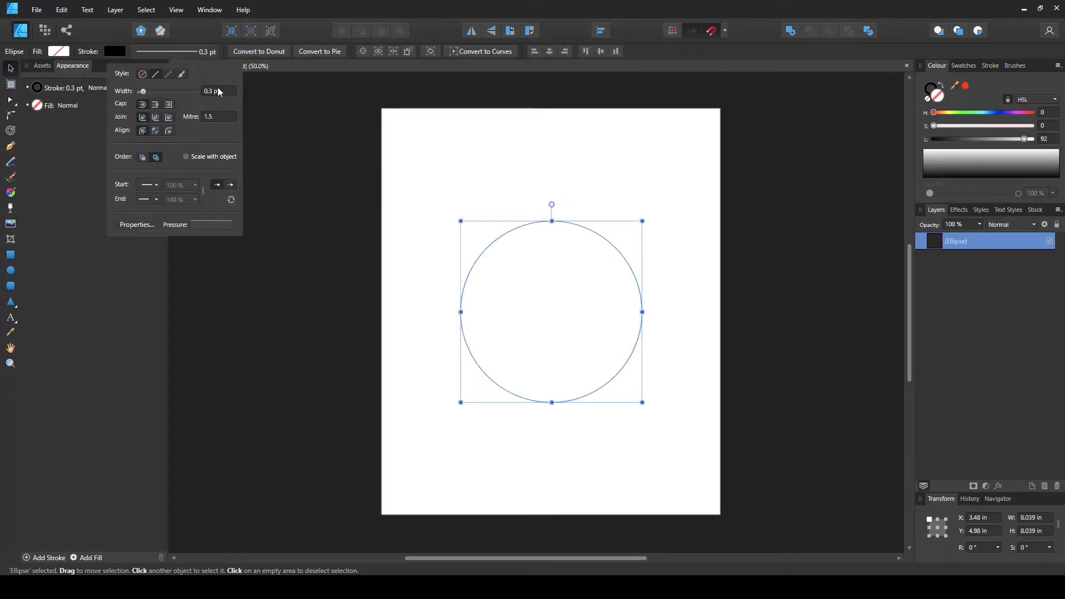
type("3")
key("Return")
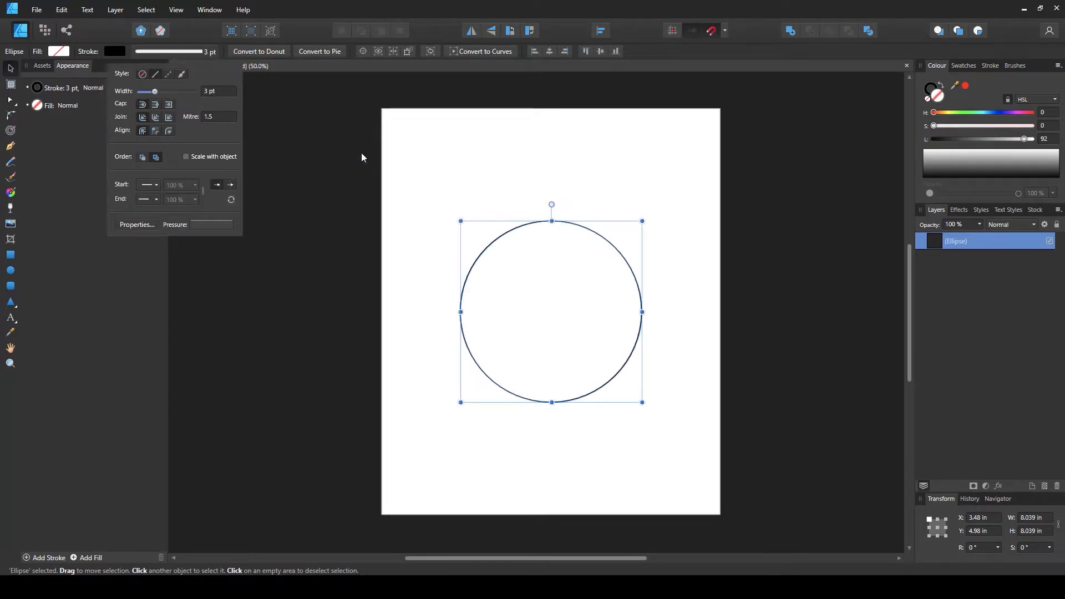
left_click(707, 313)
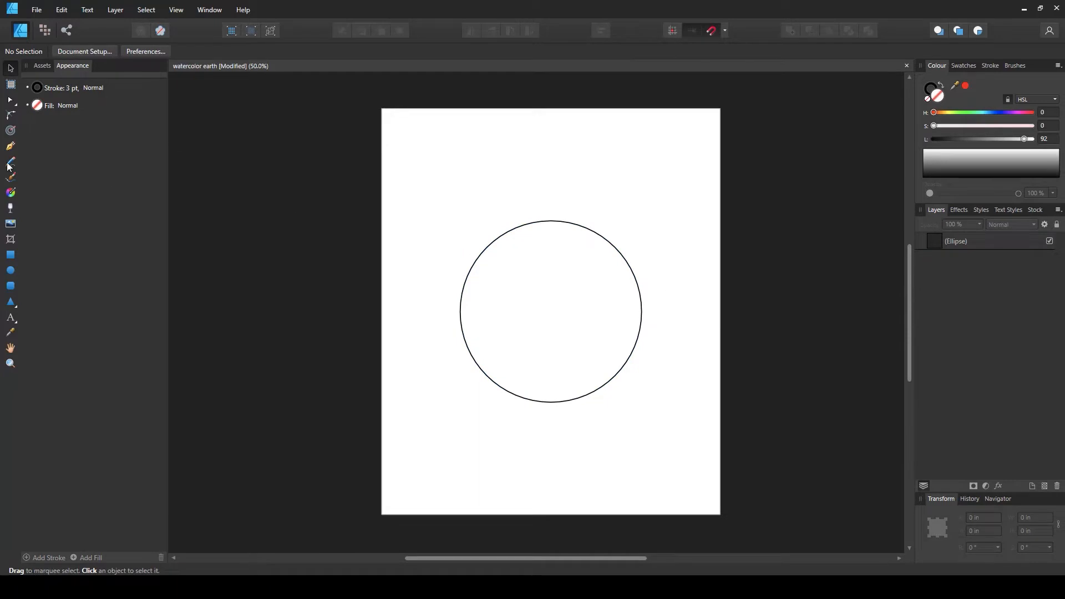
Draw a closed continent outline over the circle's right side with the Pen tool, extending past its edge
left_click(9, 147)
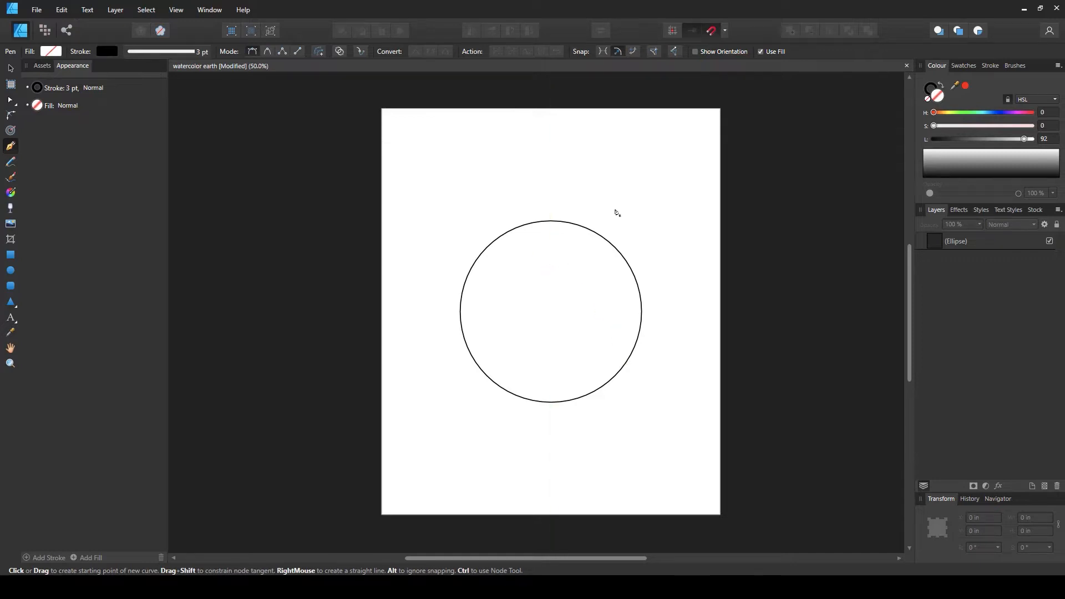
left_click(612, 232)
left_click(601, 260)
left_click(588, 263)
left_click(582, 273)
left_click(576, 281)
left_click(585, 287)
left_click(588, 296)
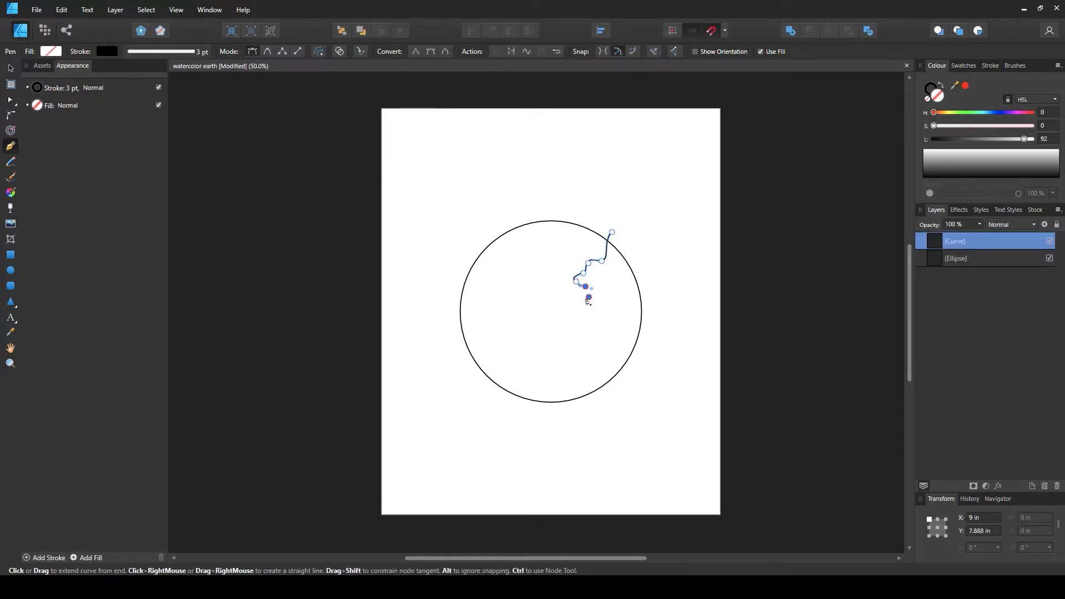
left_click(581, 304)
left_click(598, 311)
left_click_drag(582, 311, 571, 316)
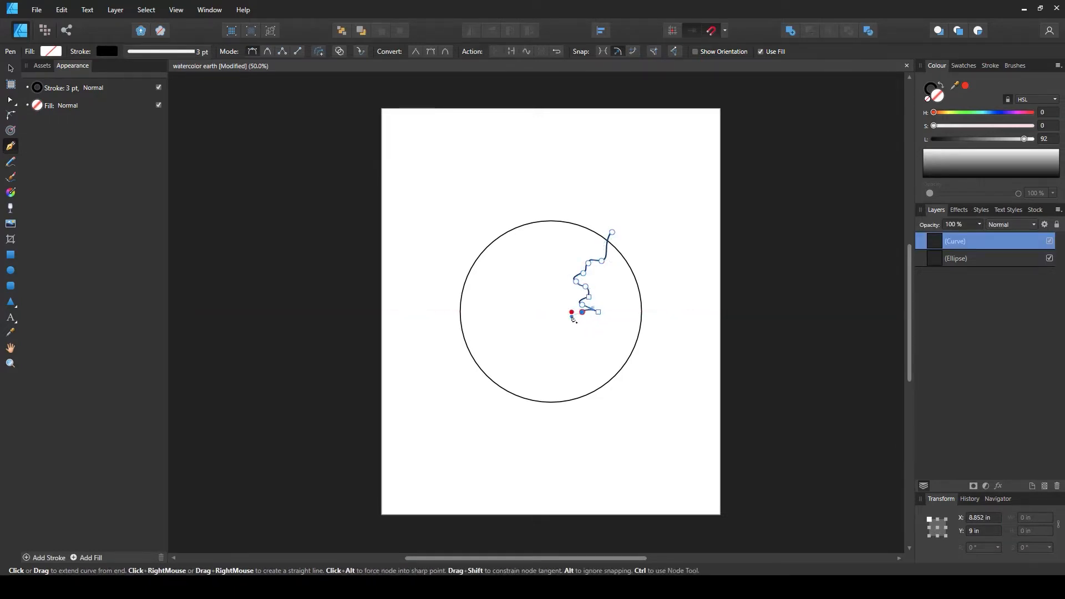
key("ctrl")
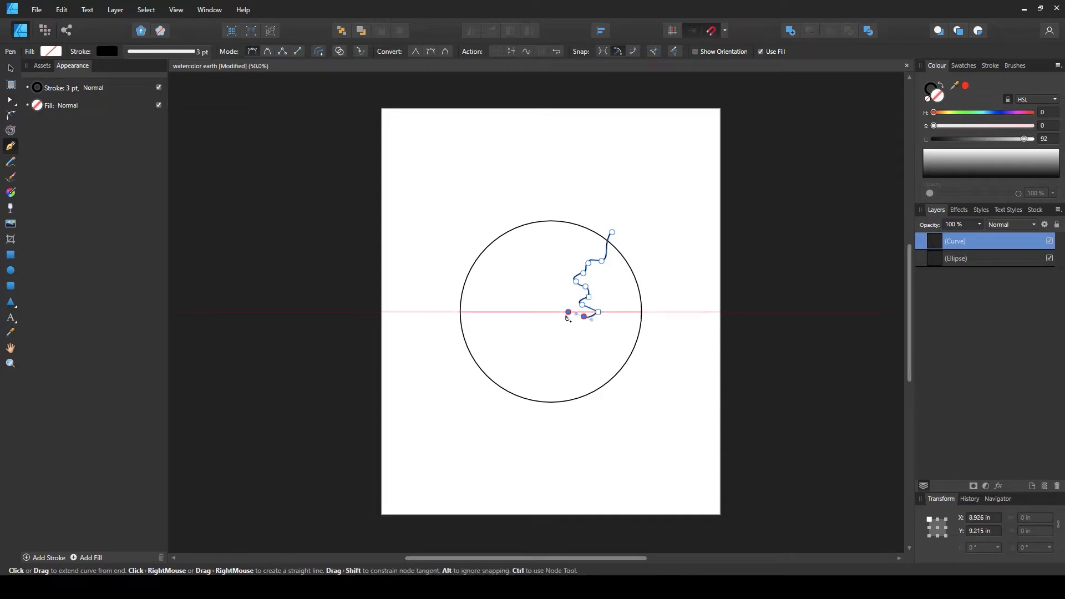
left_click(568, 311)
left_click(557, 330)
left_click(574, 344)
left_click(585, 354)
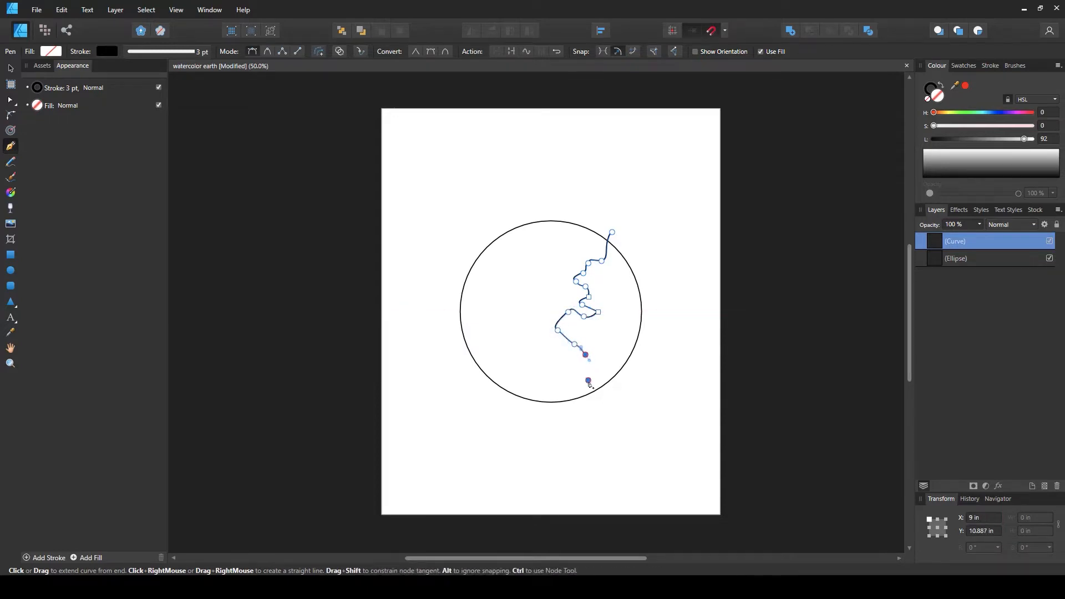
left_click(588, 380)
left_click(600, 371)
left_click(609, 357)
left_click(610, 342)
left_click(617, 325)
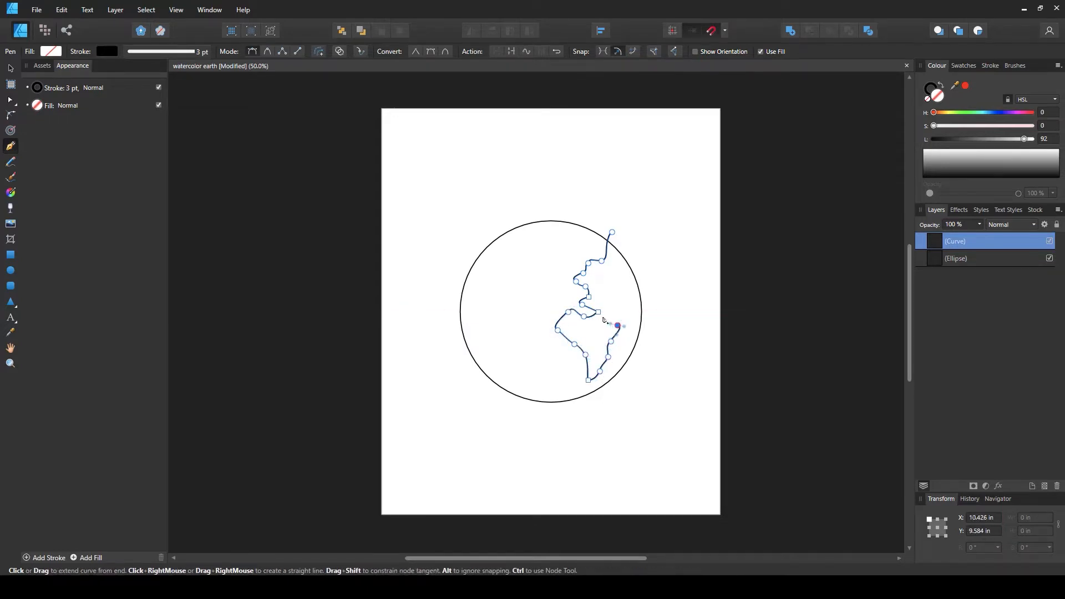
left_click(602, 316)
left_click(610, 306)
left_click(618, 312)
left_click(626, 318)
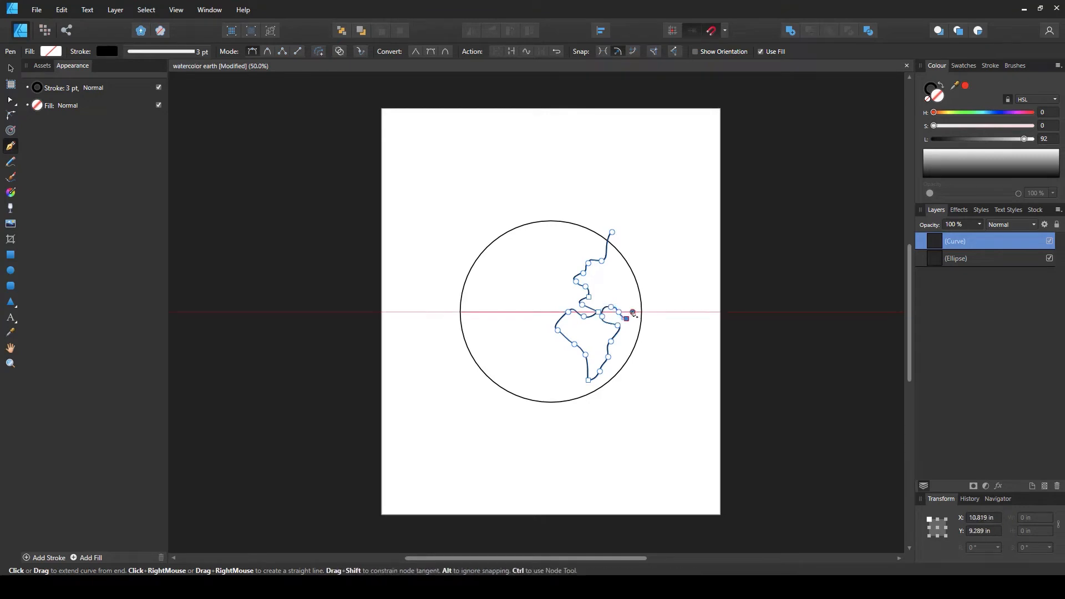
left_click(632, 311)
left_click(627, 304)
left_click(632, 297)
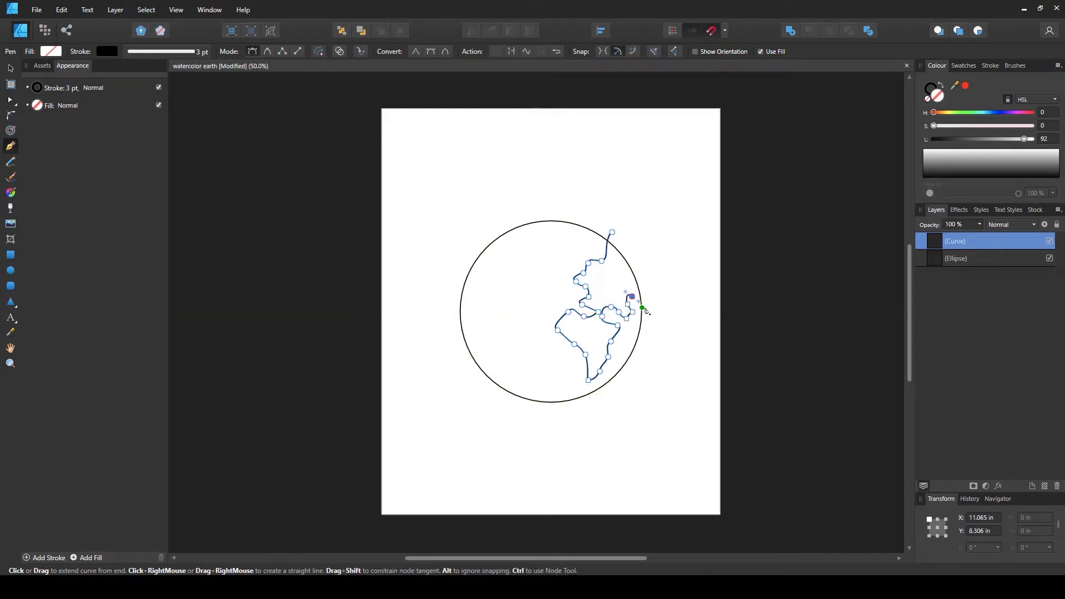
left_click(647, 311)
left_click(665, 291)
left_click(653, 247)
left_click(624, 216)
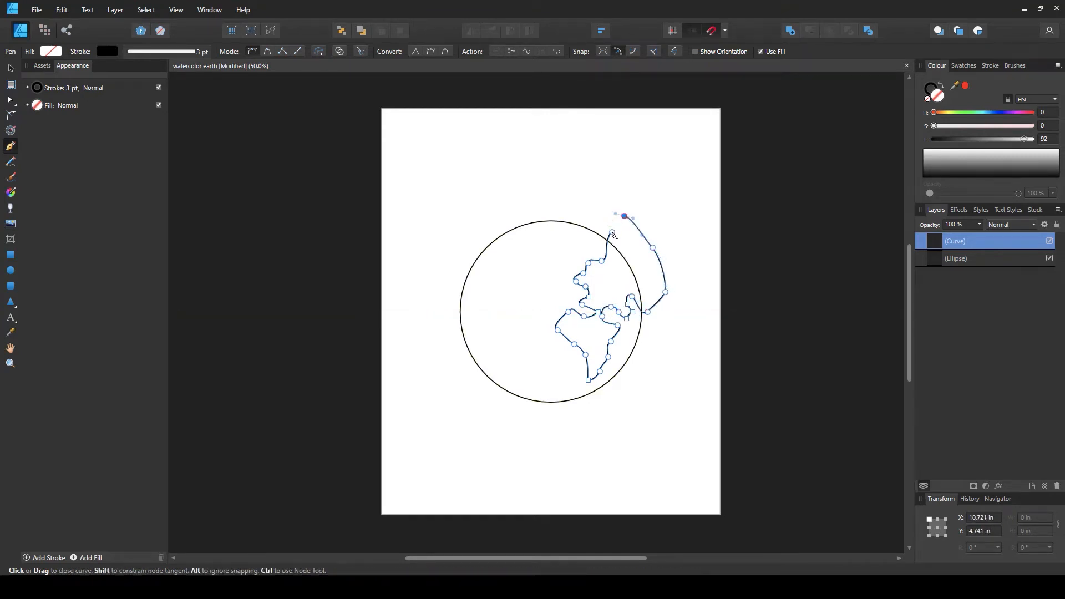
left_click(612, 233)
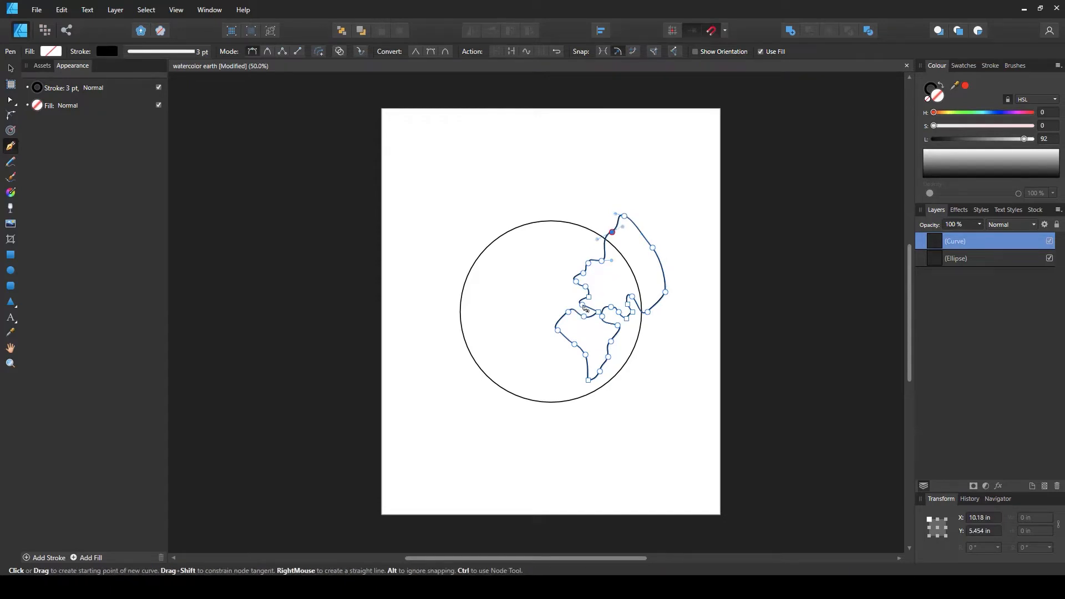
Nudge the continent outline slightly up and to the left
key("a")
left_click(584, 288)
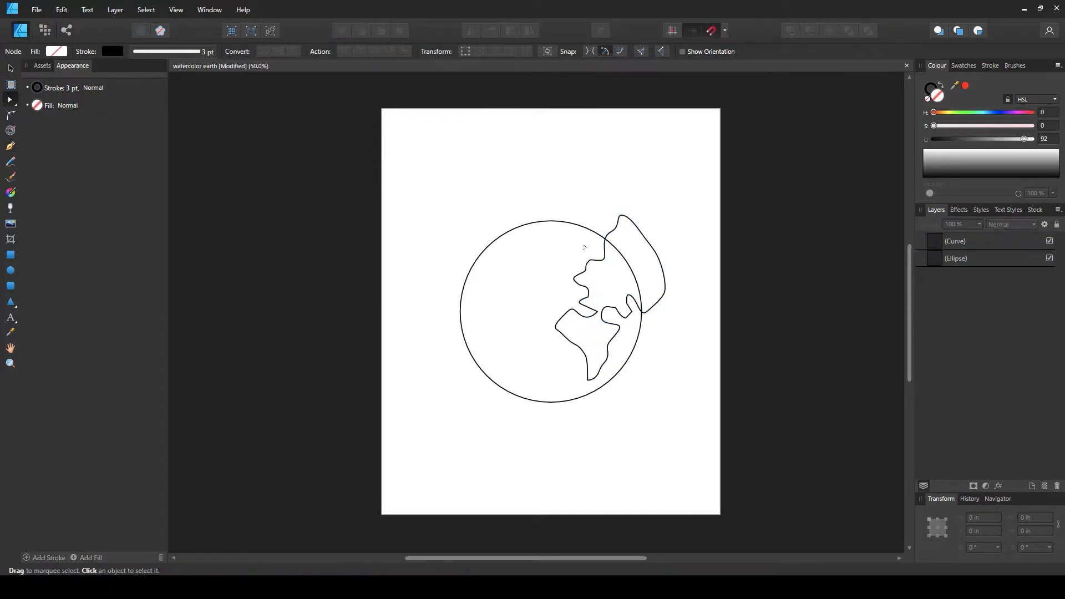
mouse_move(580, 247)
left_mouse_down()
mouse_move(607, 268)
mouse_move(597, 275)
mouse_move(568, 248)
mouse_move(598, 254)
left_mouse_up()
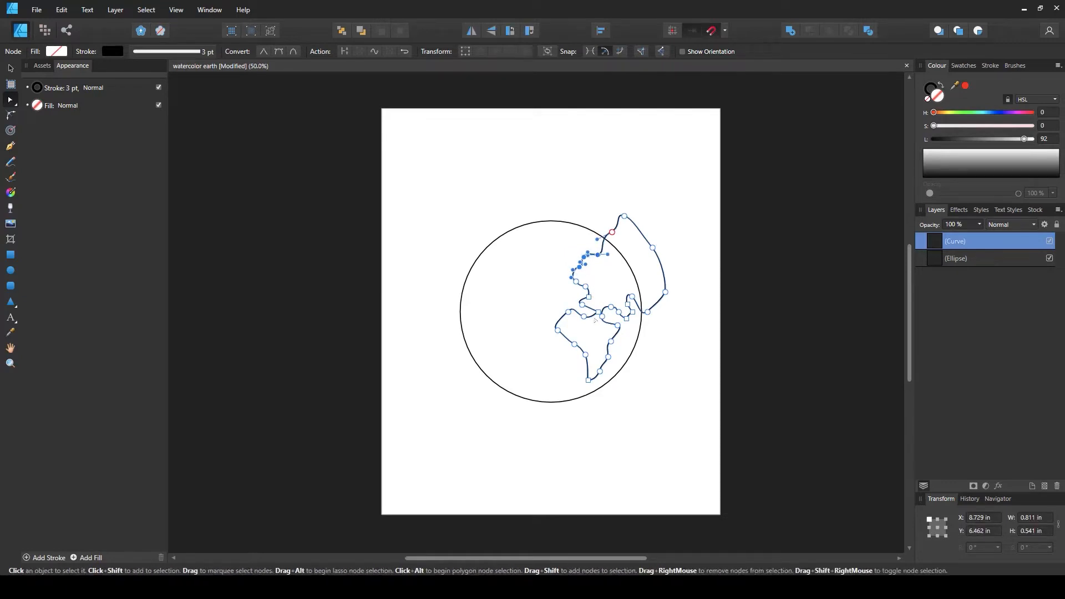
left_click(593, 312)
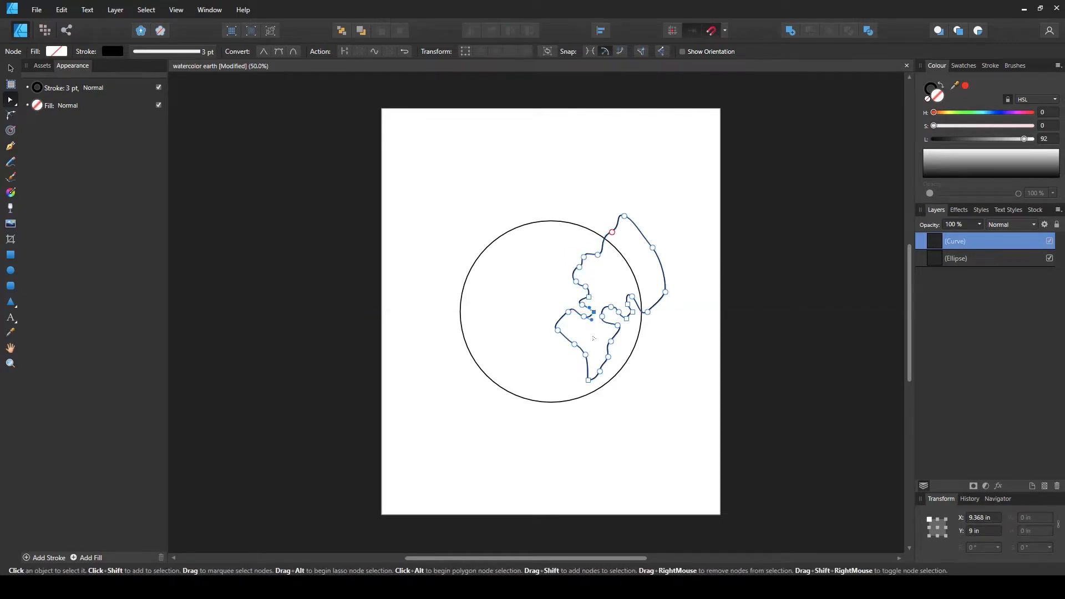
key("v")
left_click_drag(554, 385, 553, 385)
left_click_drag(615, 335, 610, 329)
Drag the continent's nodes to reshape and smooth its coastline
key("a")
mouse_move(556, 304)
left_mouse_down()
mouse_move(541, 332)
mouse_move(559, 301)
left_mouse_up()
left_click(552, 306)
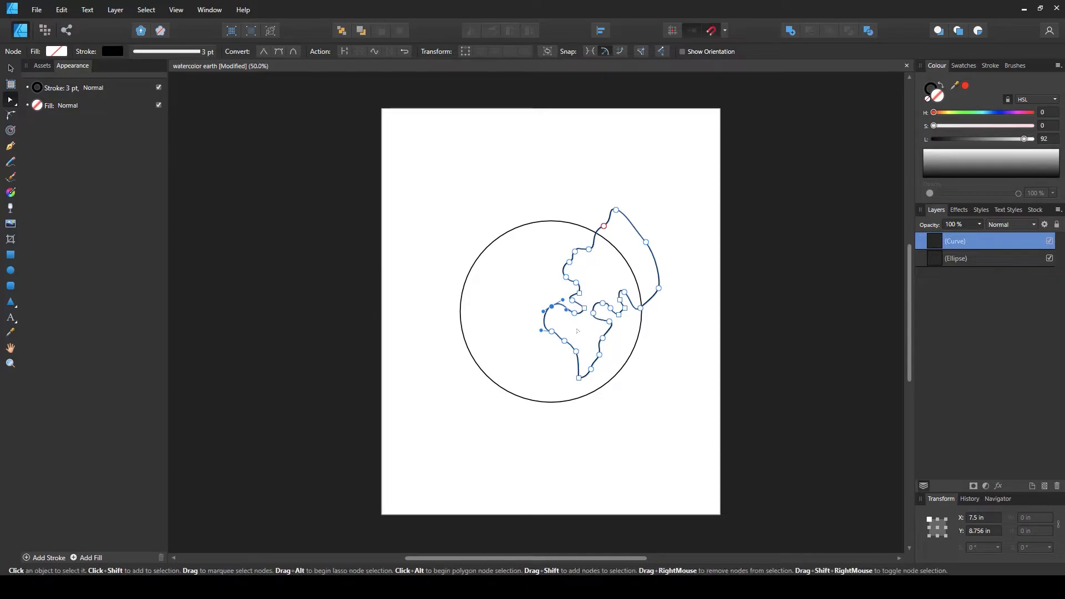
left_click(583, 331)
left_click(621, 320)
left_click(624, 307)
left_click(625, 330)
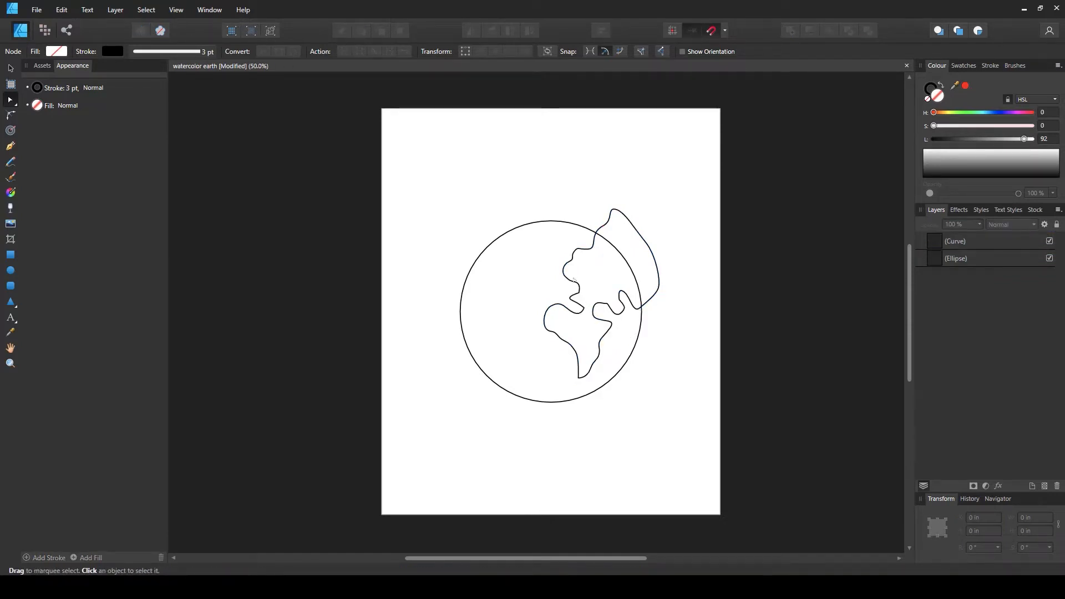
left_click(582, 386)
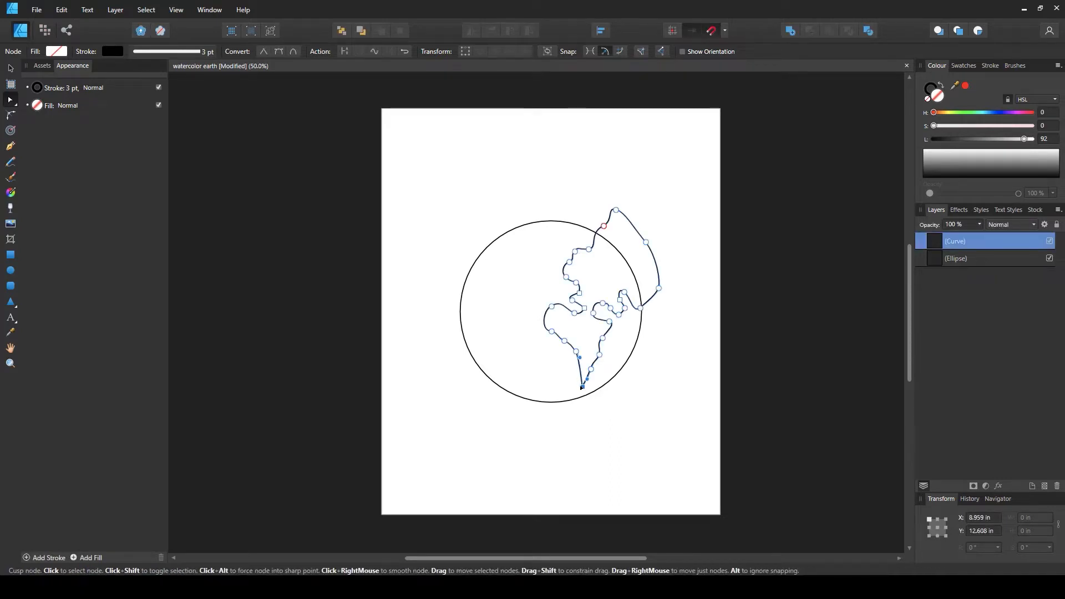
left_click_drag(575, 351, 579, 384)
left_click(606, 326)
left_click_drag(608, 321, 598, 303)
left_click_drag(610, 308, 644, 274)
left_click(625, 324)
Adjust the handles of the continent's western node to round its bulge
scroll(625, 323, "up", 2)
scroll(625, 324, "up", 1)
left_click(635, 314)
scroll(633, 314, "down", 3)
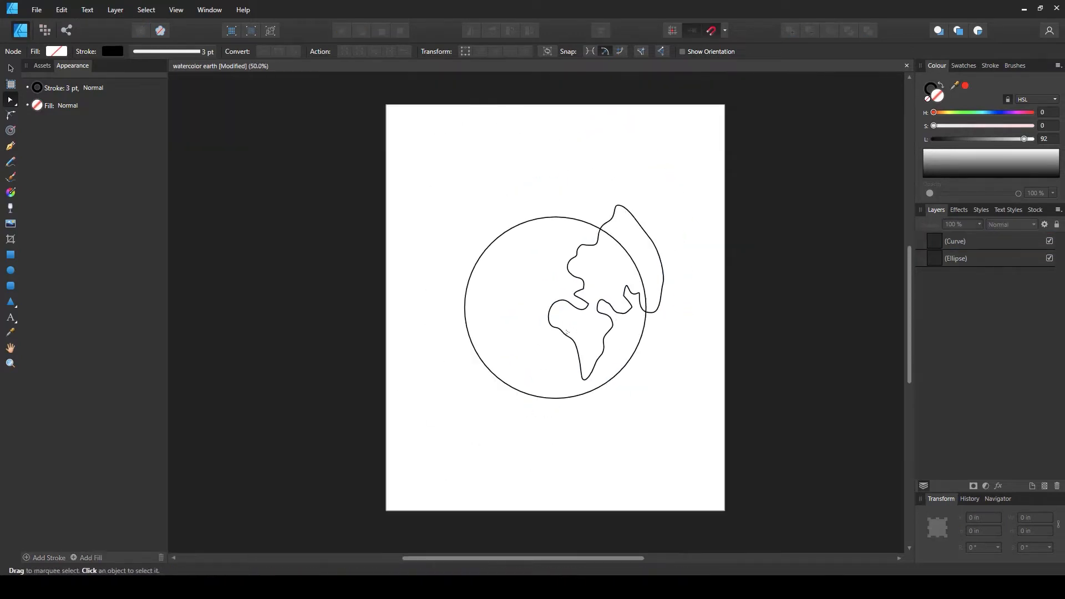
scroll(566, 332, "up", 2)
left_click(559, 289)
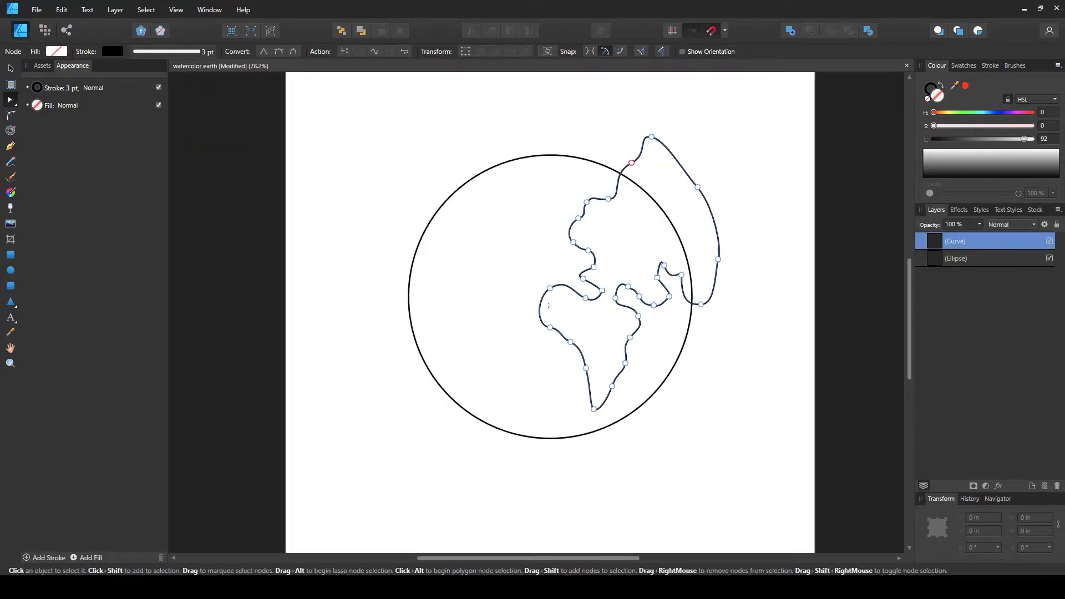
left_click(550, 289)
left_click_drag(550, 292, 553, 335)
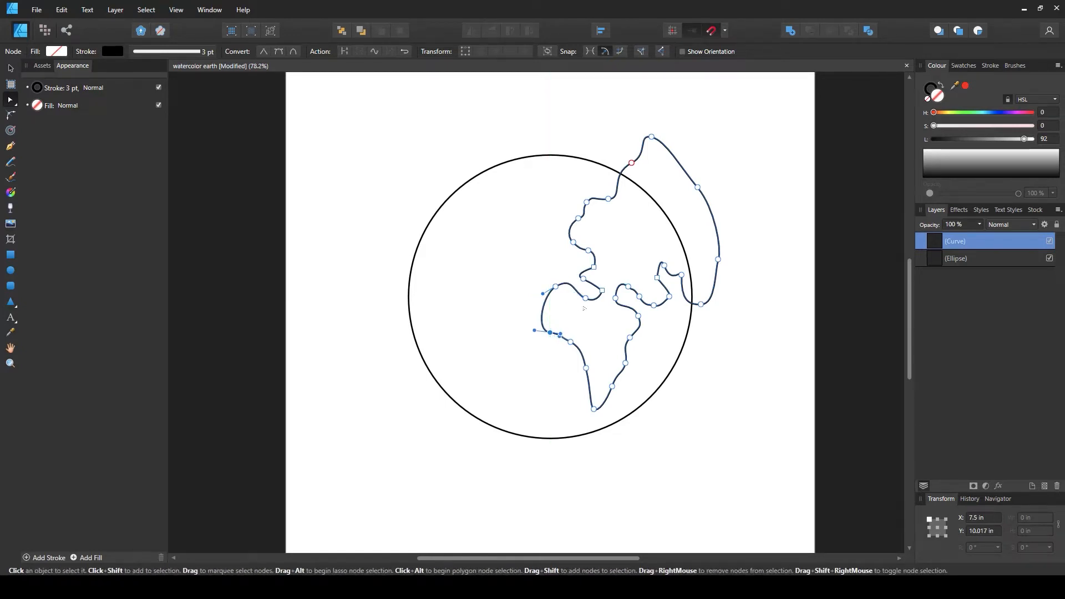
left_click(442, 326)
Draw a closed outline of the Americas over the circle's left side with the Pen tool
left_click(10, 147)
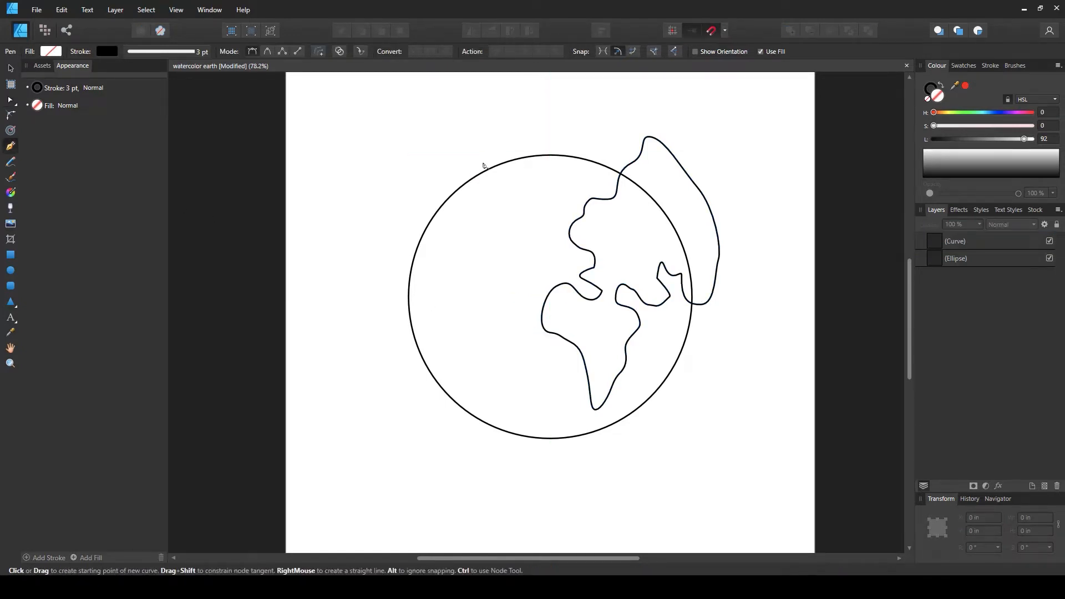
left_click_drag(468, 171, 466, 180)
left_click(481, 194)
left_click_drag(473, 189, 490, 213)
key("ctrl+z")
left_click_drag(477, 243, 465, 255)
left_click(469, 397)
left_click(463, 380)
left_click(450, 330)
left_click(436, 303)
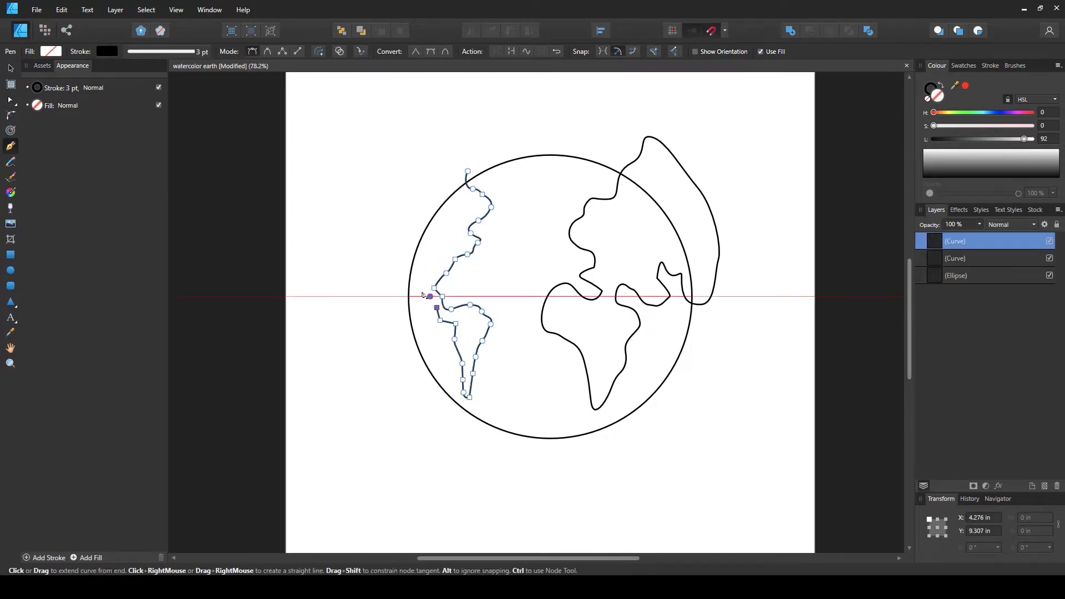
left_click(391, 259)
left_click(467, 170)
Reshape the Americas outline by dragging its nodes with the Node tool and smoothing a node near its tip
left_click(10, 100)
left_click_drag(490, 324, 497, 318)
left_click(468, 400)
left_click(469, 397)
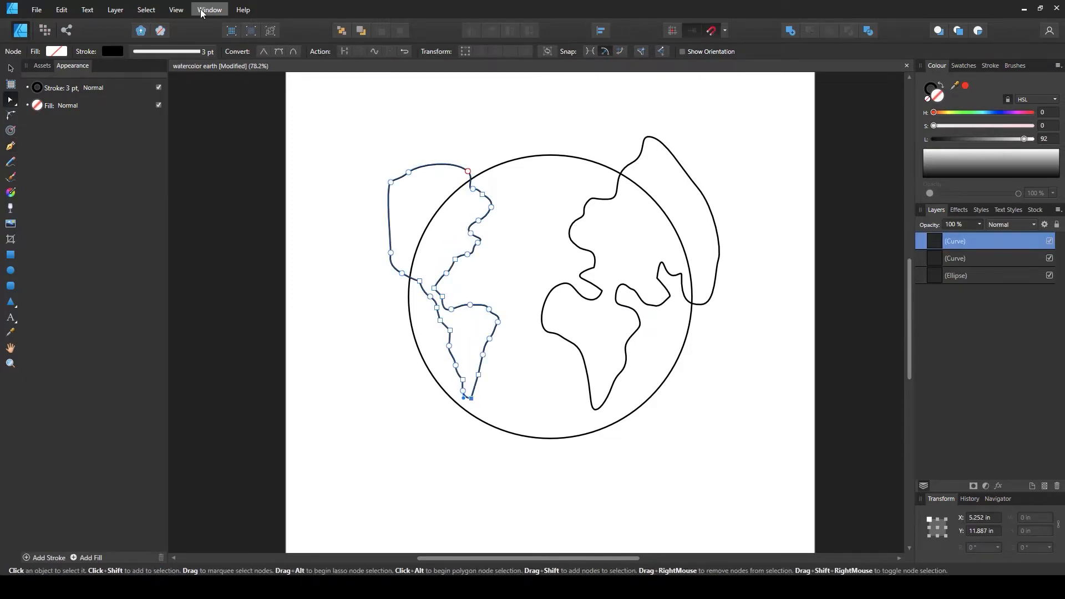
left_click(278, 52)
Nudge the Americas outline slightly and drag nodes along South America's coast to refine its shape
left_click(10, 68)
left_click_drag(503, 397, 498, 400)
left_click(10, 99)
left_click_drag(481, 355, 474, 294)
left_click_drag(495, 311, 493, 318)
left_click(499, 334)
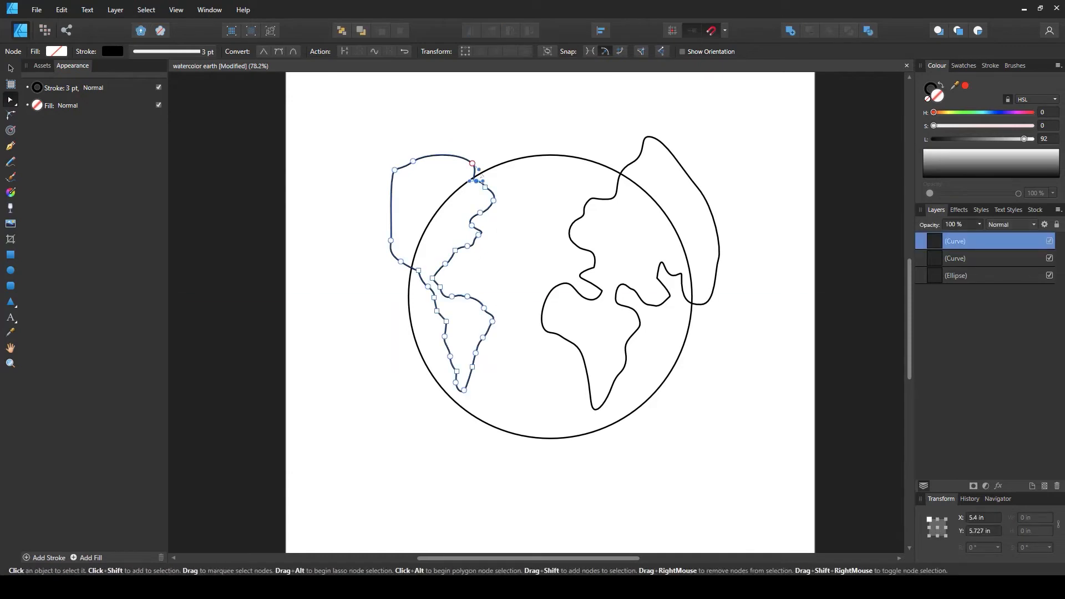
left_click(465, 393)
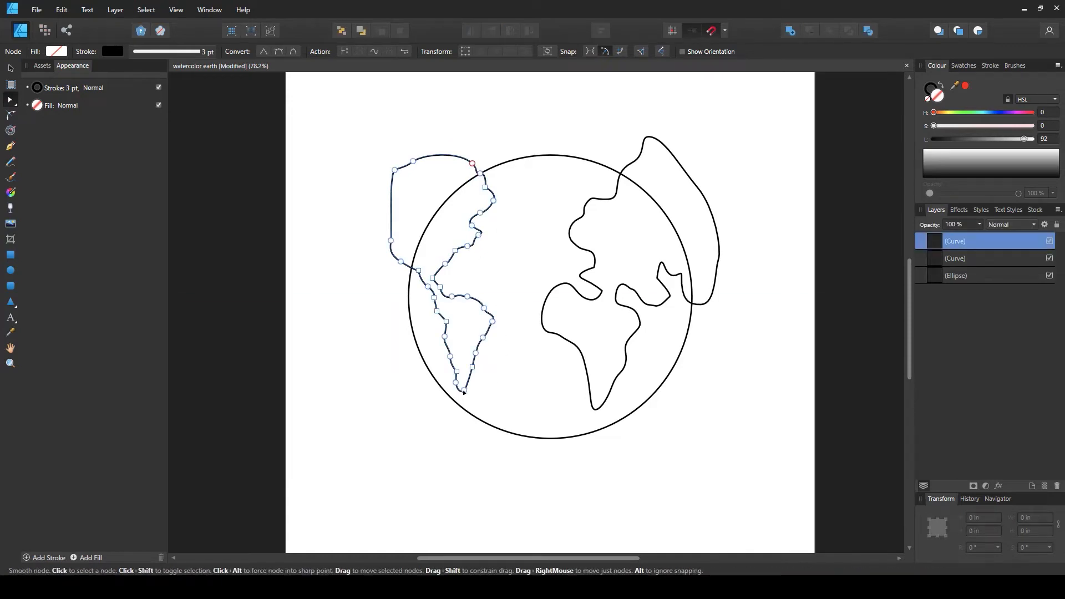
left_click(479, 402)
Nudge the Eurasia-Africa outline slightly to the right and save the document
scroll(508, 336, "down", 2)
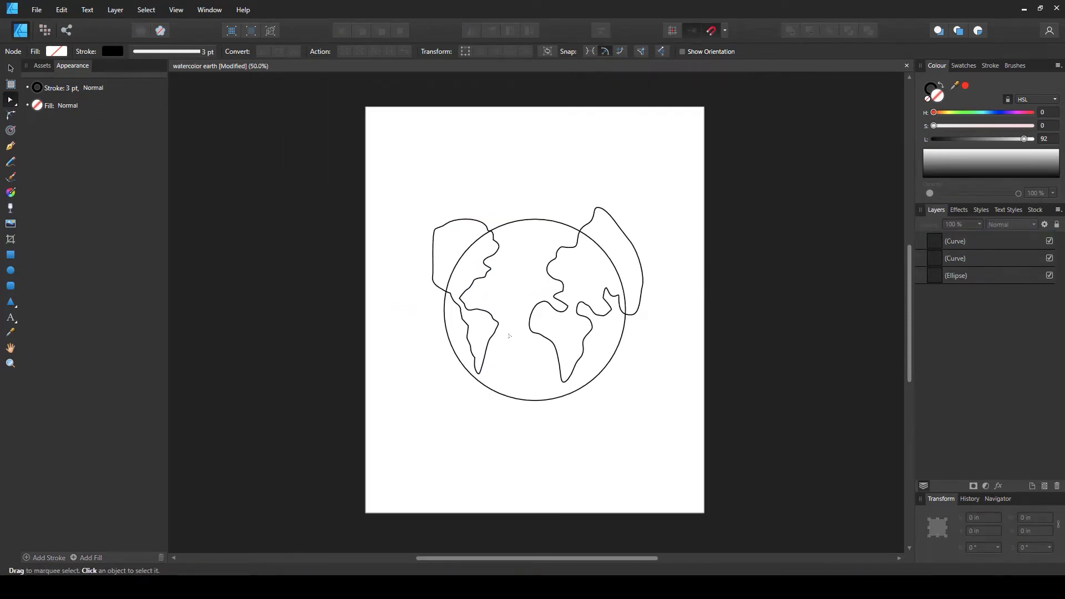
scroll(509, 335, "up", 1)
key("v")
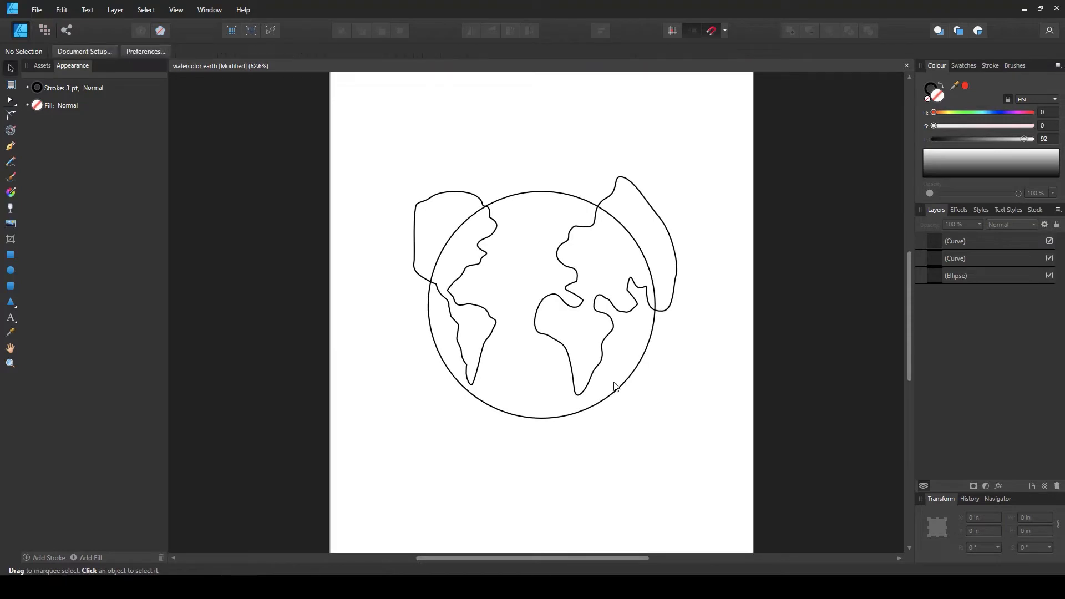
left_click_drag(602, 353, 609, 350)
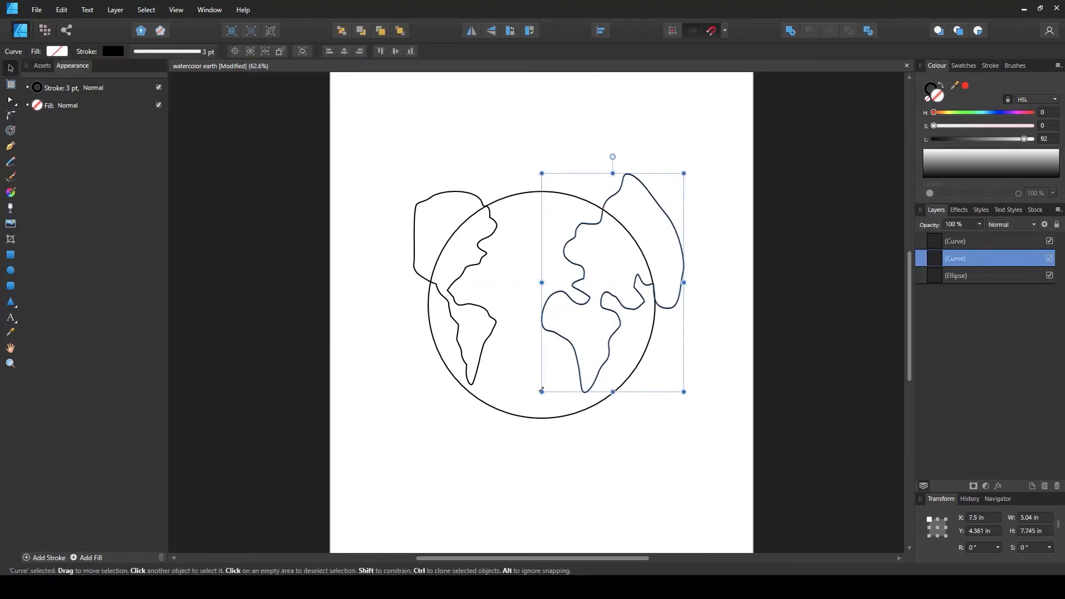
left_click(507, 376)
key("ctrl+s")
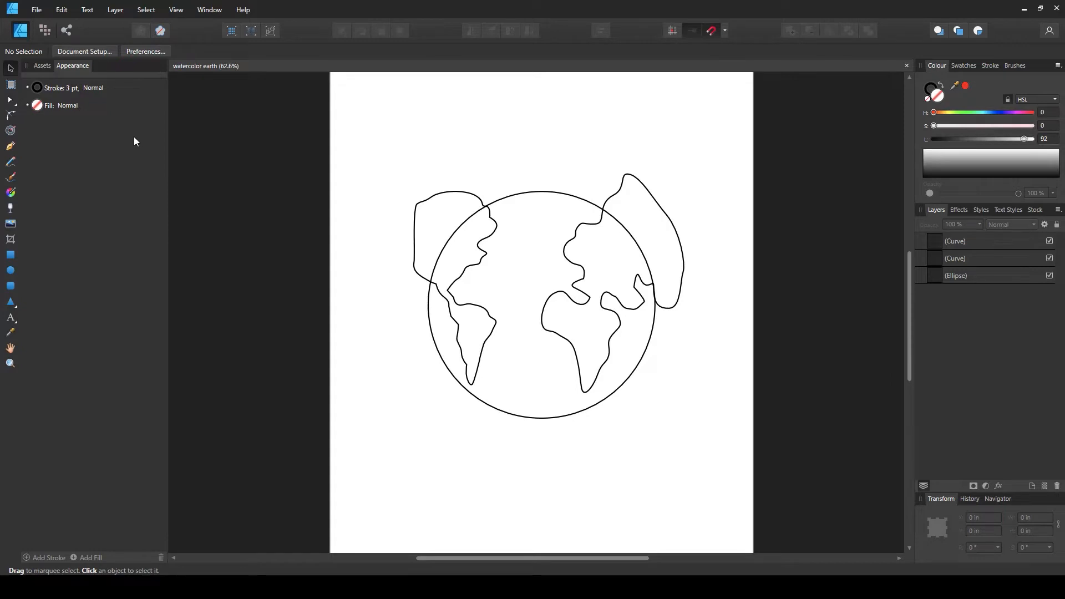
Switch to the Pixel persona and collapse the Assets panel
left_click(45, 31)
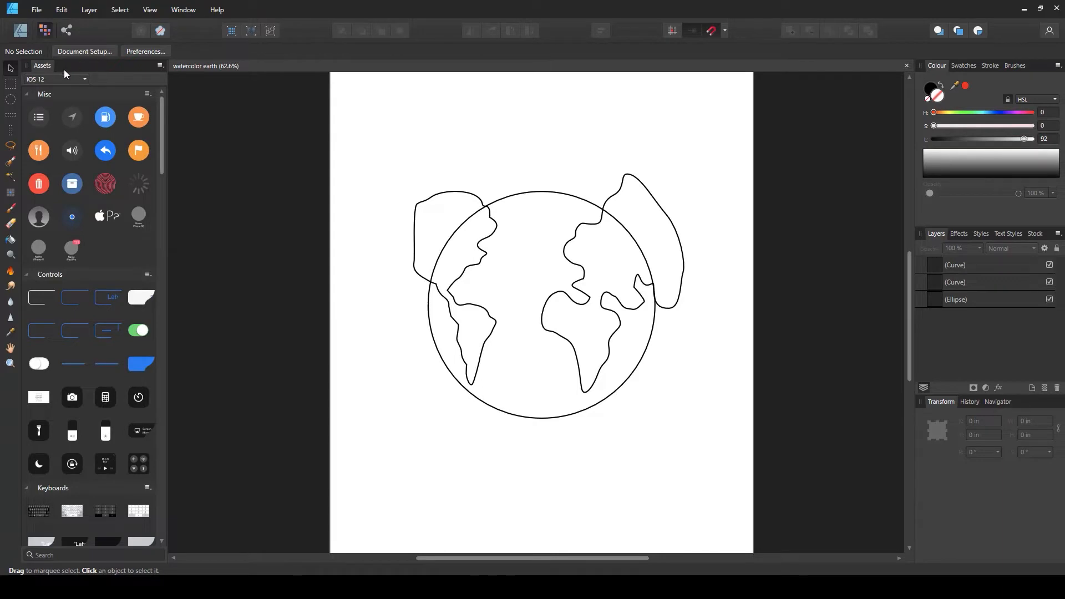
double_click(40, 68)
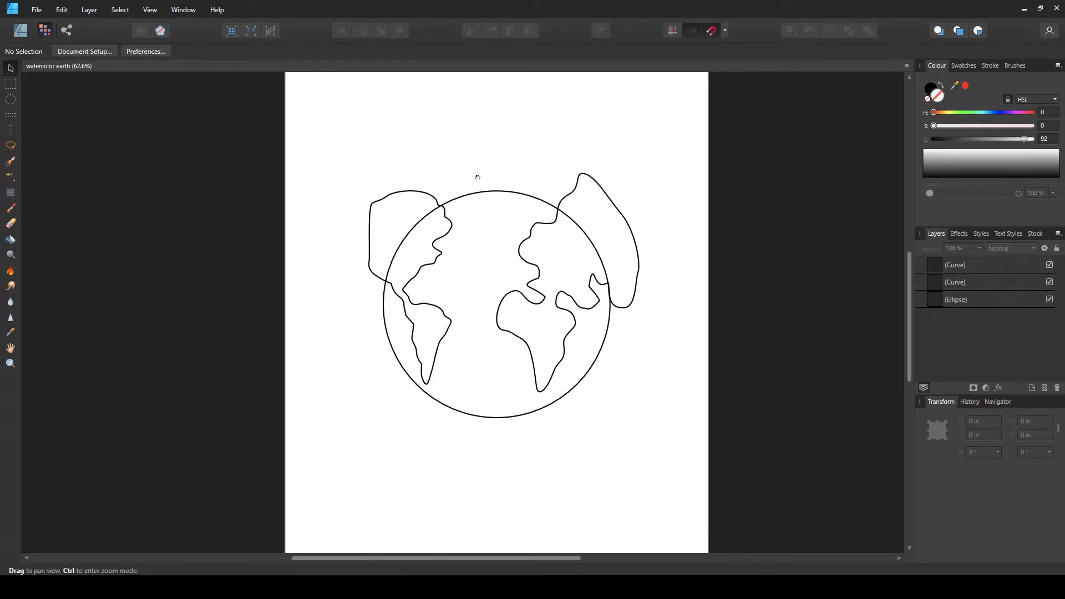
left_click_drag(477, 176, 461, 181)
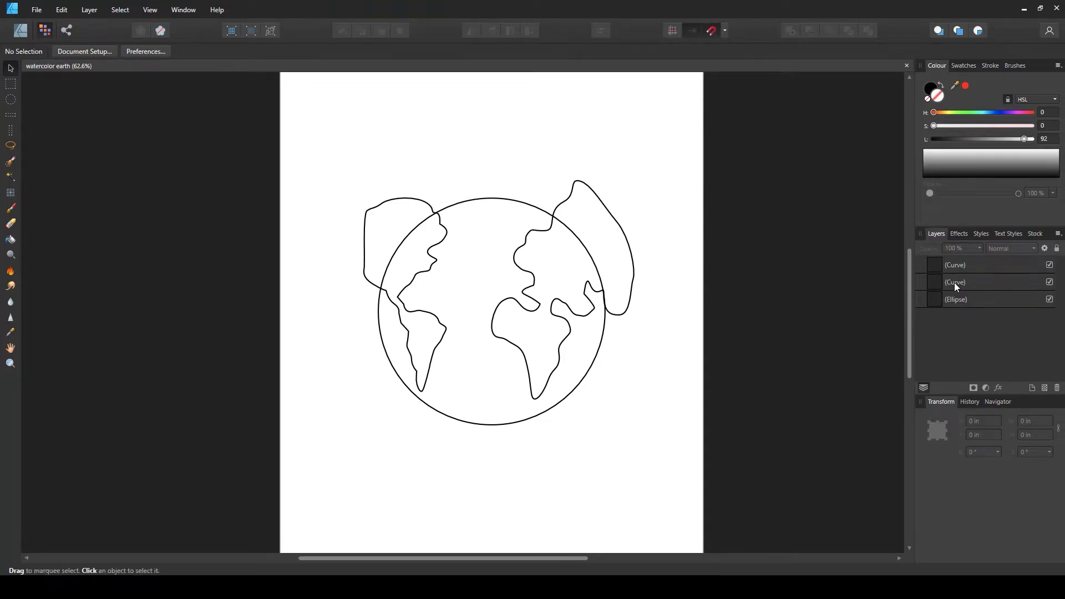
Pick the Paint Brush tool and choose the Large Diluted Watercolour brush from the Watercolours category
left_click(11, 209)
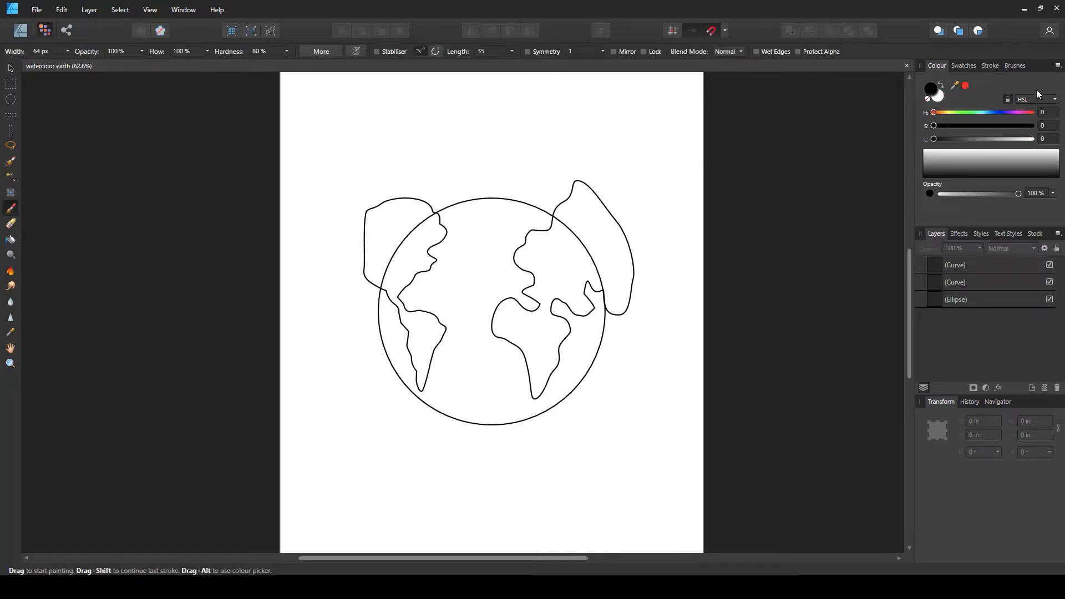
left_click(1015, 66)
left_click(1014, 65)
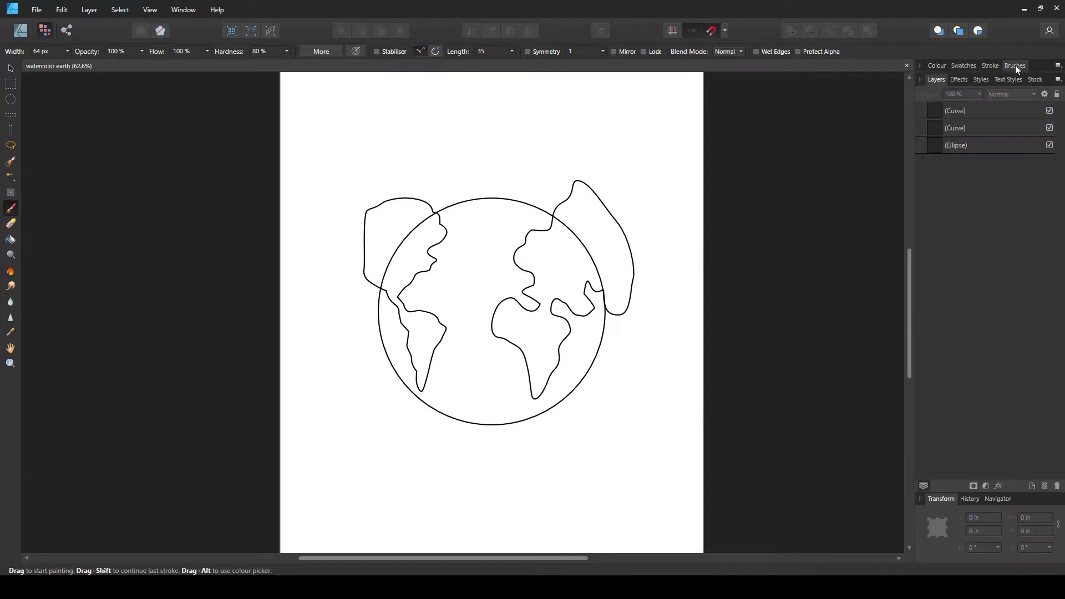
left_click(1015, 66)
left_click(948, 81)
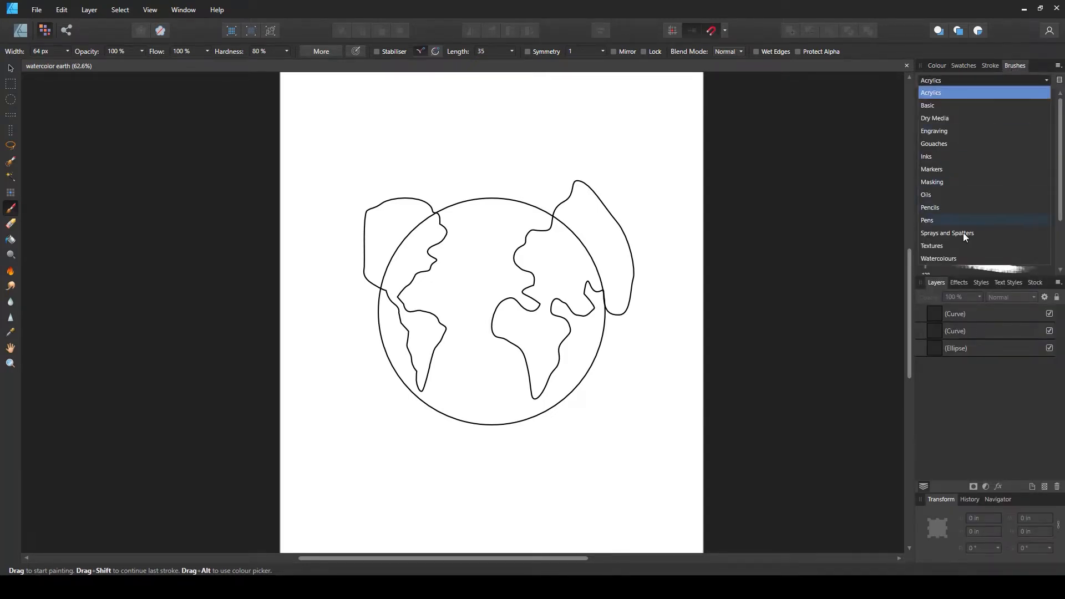
left_click(945, 257)
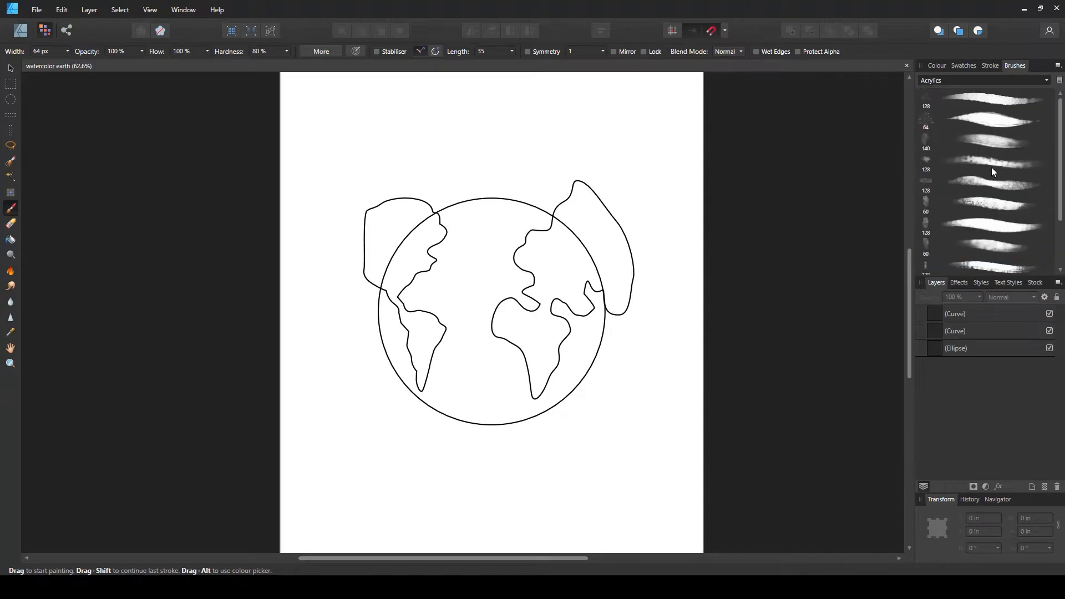
mouse_move(1060, 133)
left_mouse_down()
mouse_move(1060, 182)
mouse_move(1061, 148)
left_mouse_up()
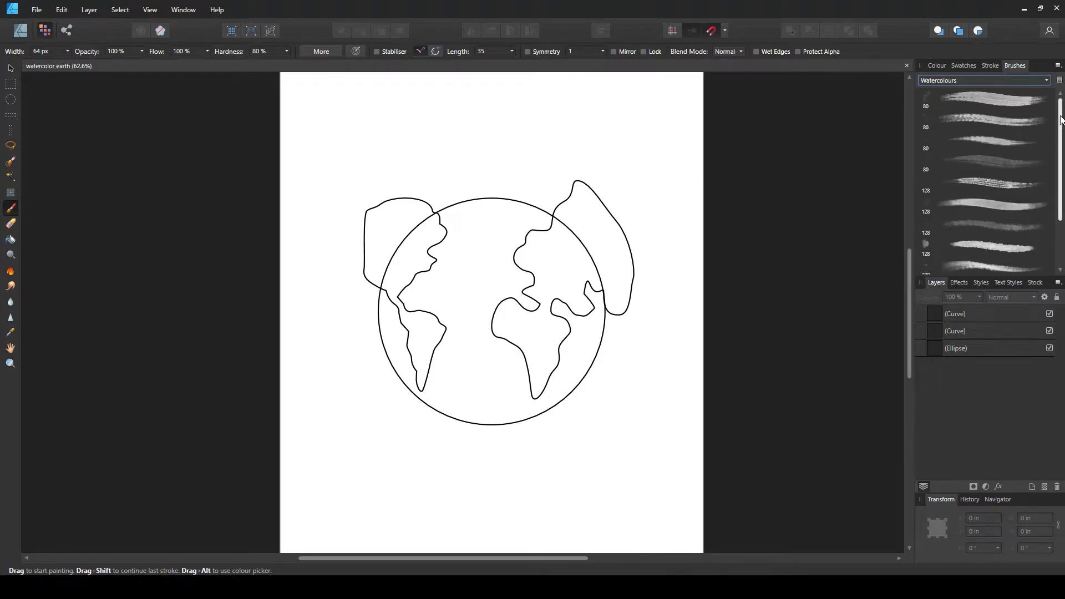
scroll(1058, 178, "down", 3)
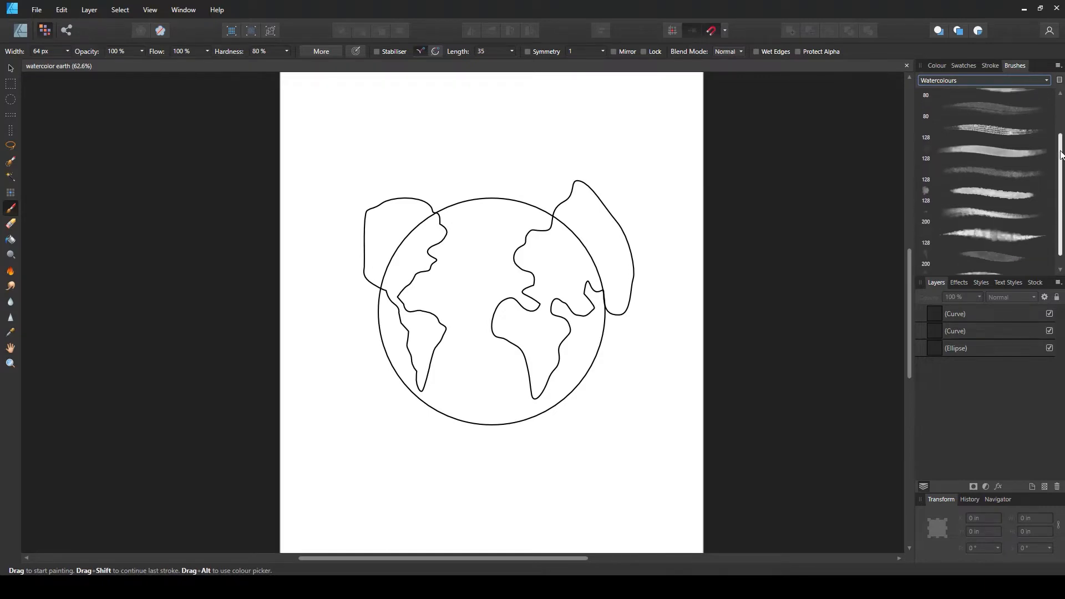
left_click(996, 242)
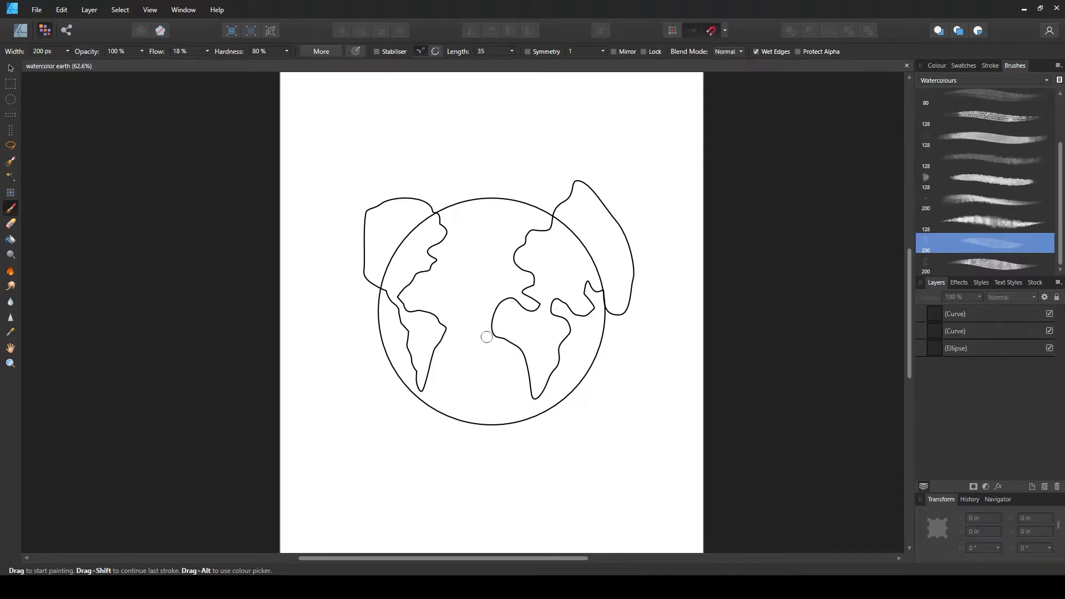
Enlarge the brush to 532 px, set a yellow colour (H 49, S 89, L 60) and paint a wash over Eurasia and Africa
key("bracketright")
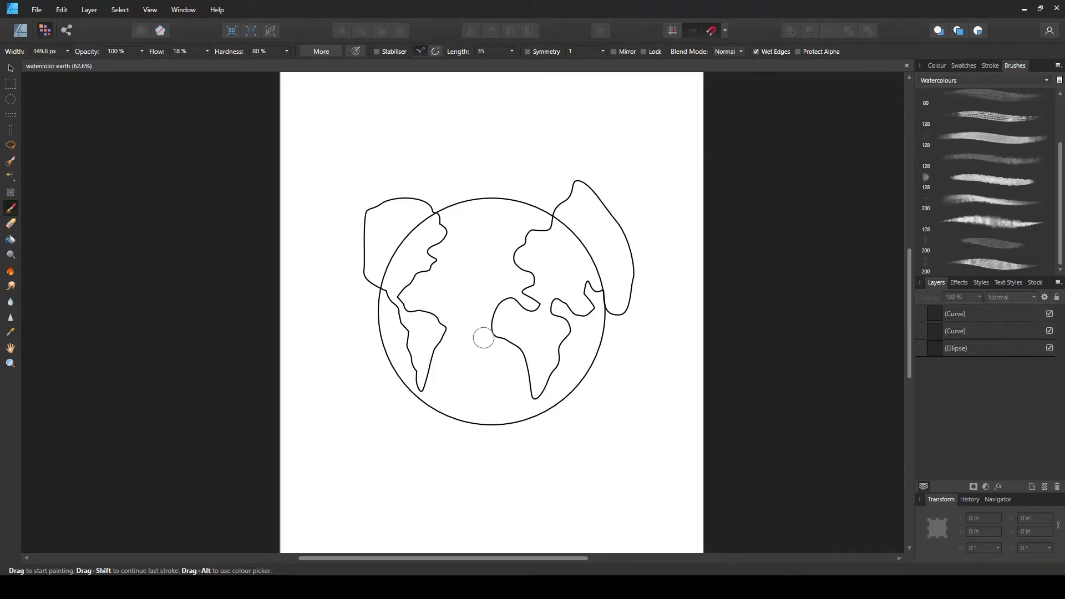
key("bracketright")
left_click(935, 65)
left_click_drag(967, 142, 1030, 143)
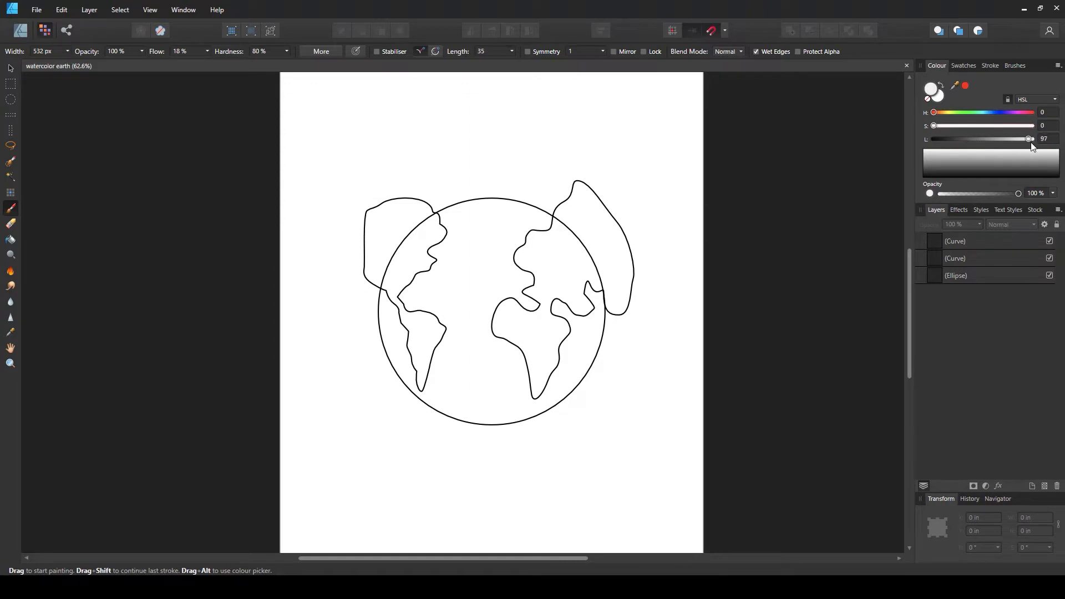
left_click_drag(932, 123, 1022, 125)
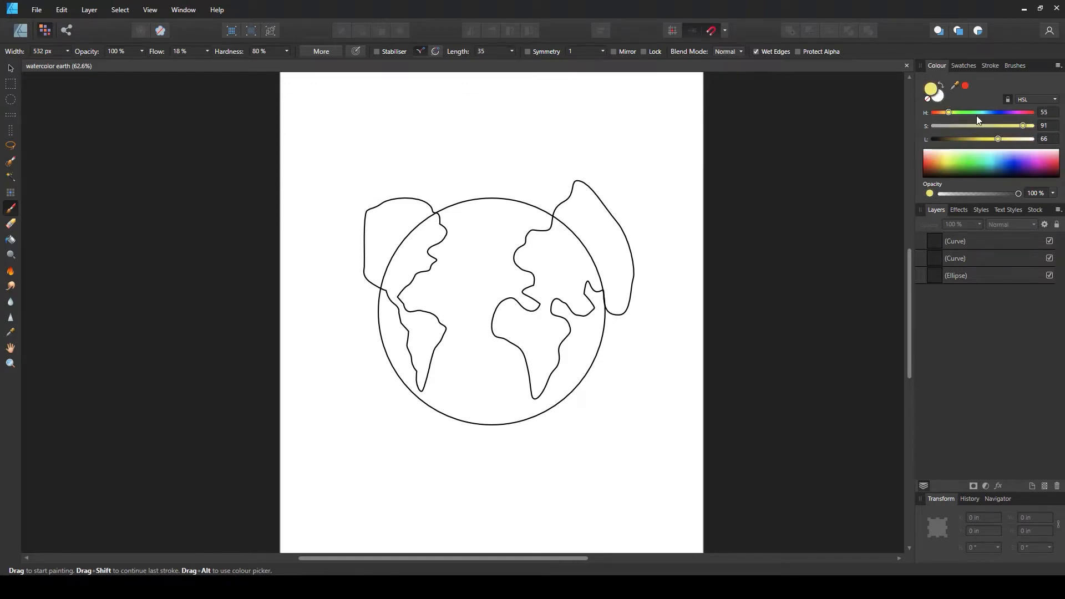
left_click_drag(947, 115, 945, 116)
left_click_drag(1022, 125, 1021, 126)
left_click_drag(948, 114, 954, 116)
left_click_drag(950, 115, 947, 112)
mouse_move(537, 299)
left_mouse_down()
mouse_move(552, 274)
mouse_move(540, 317)
mouse_move(530, 308)
mouse_move(502, 315)
mouse_move(517, 331)
mouse_move(542, 330)
mouse_move(497, 313)
mouse_move(509, 336)
mouse_move(537, 341)
mouse_move(548, 317)
mouse_move(561, 332)
mouse_move(564, 292)
mouse_move(581, 309)
mouse_move(569, 289)
mouse_move(582, 283)
mouse_move(550, 288)
mouse_move(530, 277)
mouse_move(521, 248)
mouse_move(536, 257)
mouse_move(548, 242)
mouse_move(545, 259)
mouse_move(584, 284)
mouse_move(552, 235)
mouse_move(570, 233)
mouse_move(573, 262)
mouse_move(588, 271)
mouse_move(569, 290)
mouse_move(580, 273)
mouse_move(558, 233)
mouse_move(530, 249)
mouse_move(558, 292)
mouse_move(538, 364)
mouse_move(541, 346)
mouse_move(525, 333)
mouse_move(541, 373)
mouse_move(534, 388)
mouse_move(565, 325)
mouse_move(535, 336)
mouse_move(512, 308)
mouse_move(512, 338)
mouse_move(602, 288)
mouse_move(560, 215)
mouse_move(612, 288)
mouse_move(592, 258)
mouse_move(596, 245)
mouse_move(570, 248)
mouse_move(620, 283)
mouse_move(619, 299)
mouse_move(578, 213)
mouse_move(581, 234)
left_mouse_up()
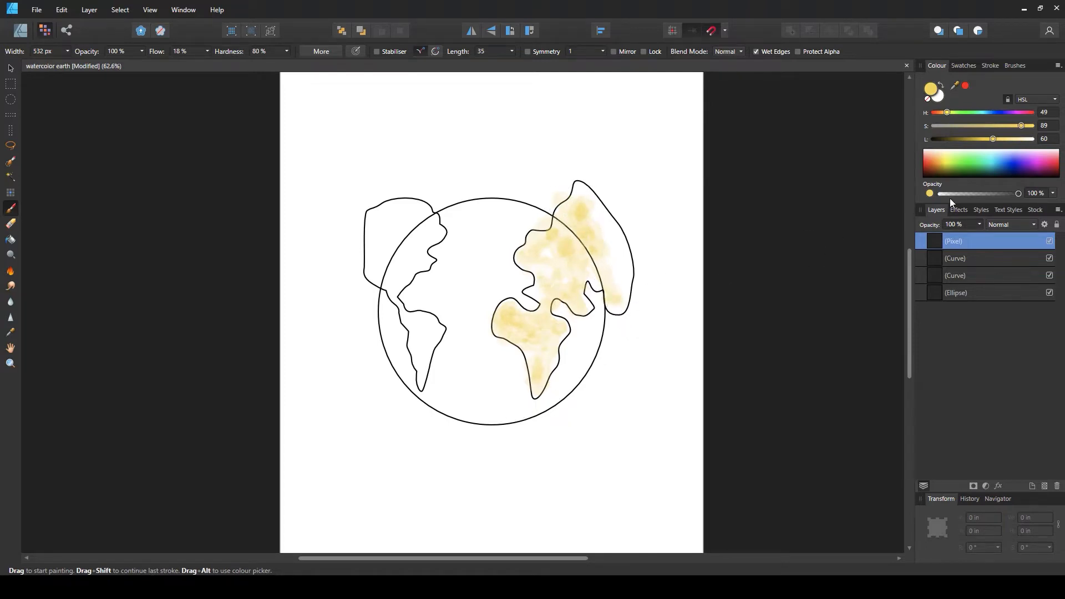
Paint yellow-green (hue 79) and green (hue 112) watercolour strokes over Eurasia and Africa
left_click_drag(947, 111, 955, 112)
mouse_move(519, 330)
left_mouse_down()
mouse_move(553, 326)
mouse_move(531, 316)
mouse_move(545, 373)
mouse_move(526, 347)
mouse_move(546, 355)
mouse_move(532, 399)
mouse_move(558, 328)
mouse_move(549, 362)
mouse_move(502, 302)
mouse_move(545, 313)
mouse_move(561, 292)
mouse_move(532, 290)
mouse_move(543, 232)
mouse_move(559, 280)
mouse_move(592, 292)
mouse_move(571, 224)
mouse_move(563, 262)
mouse_move(617, 287)
mouse_move(586, 255)
mouse_move(587, 276)
mouse_move(585, 224)
mouse_move(551, 246)
mouse_move(527, 354)
left_mouse_up()
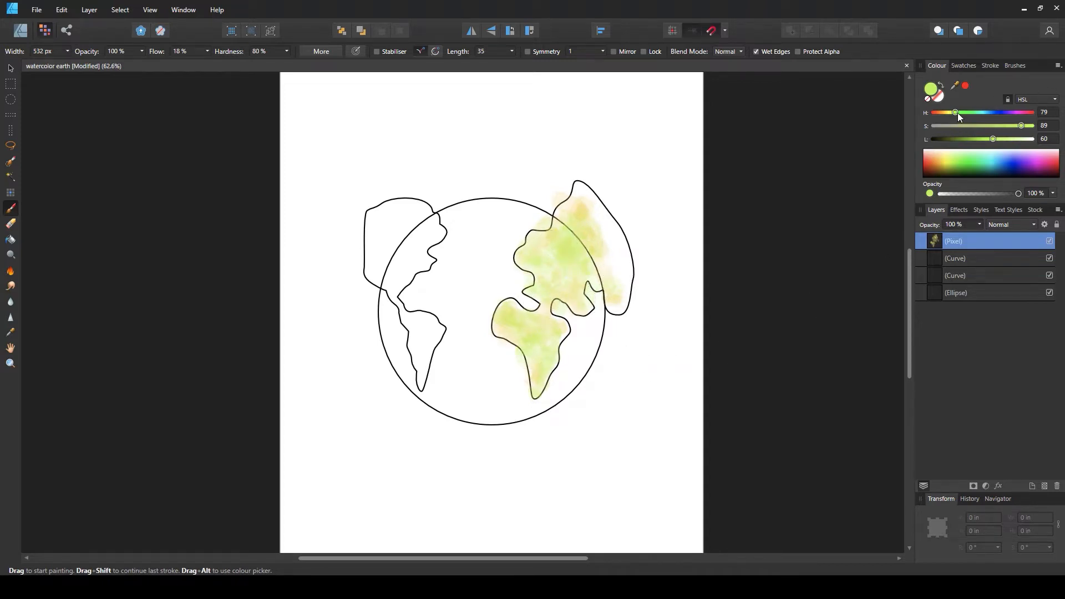
left_click_drag(956, 112, 988, 139)
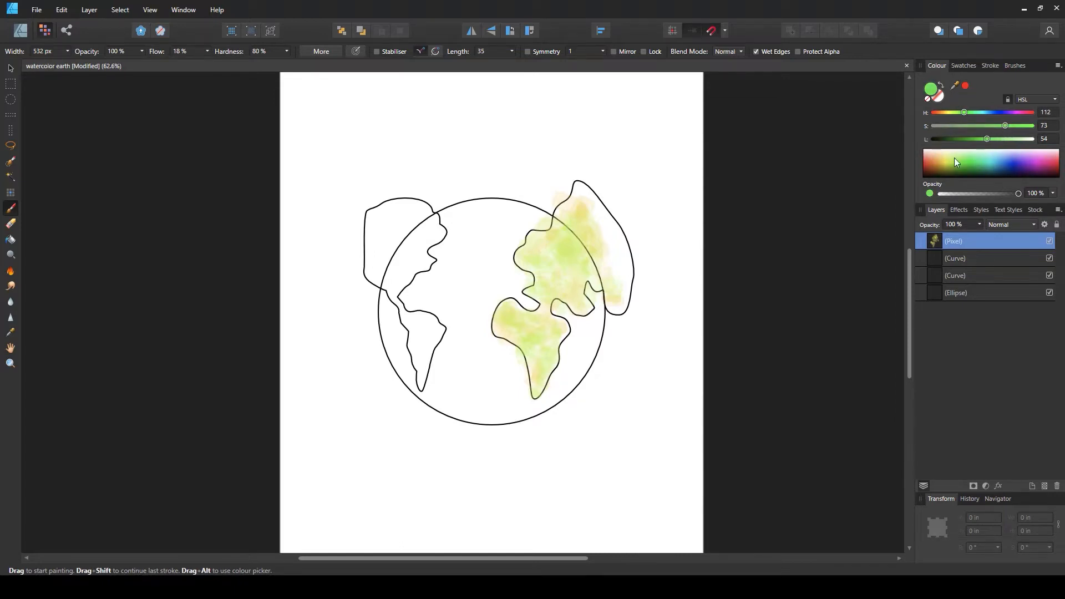
mouse_move(553, 269)
left_mouse_down()
mouse_move(564, 248)
mouse_move(550, 257)
mouse_move(541, 250)
mouse_move(556, 240)
mouse_move(536, 247)
mouse_move(557, 233)
mouse_move(539, 246)
mouse_move(575, 233)
mouse_move(598, 259)
mouse_move(586, 239)
mouse_move(545, 269)
left_mouse_up()
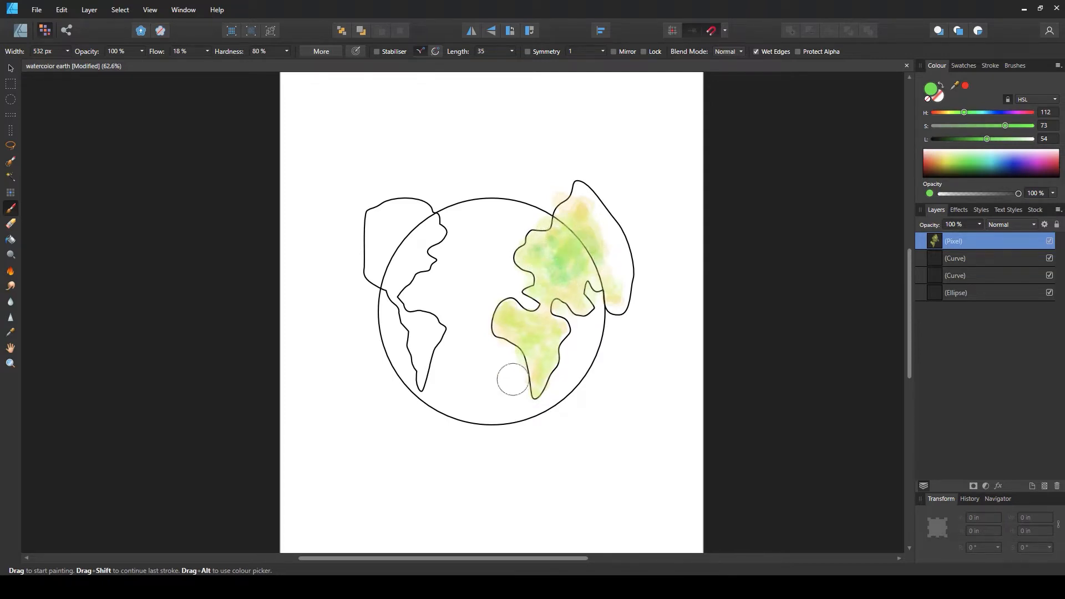
mouse_move(512, 379)
left_mouse_down()
mouse_move(547, 341)
mouse_move(538, 319)
mouse_move(506, 317)
mouse_move(529, 330)
mouse_move(508, 318)
mouse_move(529, 320)
mouse_move(546, 379)
mouse_move(528, 365)
mouse_move(546, 317)
mouse_move(560, 336)
mouse_move(526, 351)
mouse_move(545, 365)
mouse_move(506, 312)
mouse_move(531, 326)
mouse_move(543, 377)
mouse_move(532, 349)
left_mouse_up()
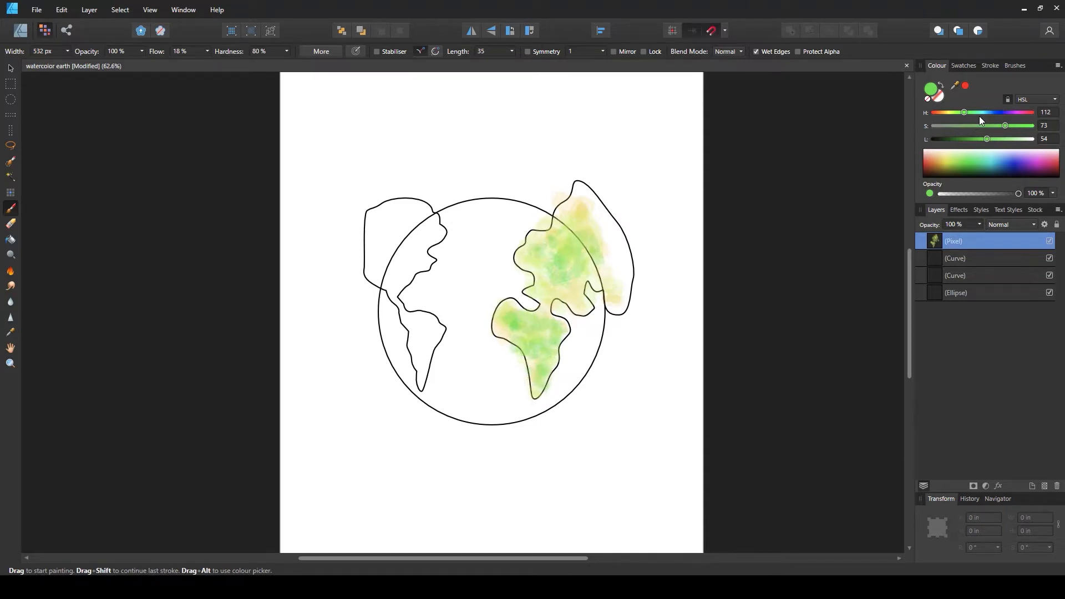
Switch to a dark green (H 153, S 64, L 37), shrink the brush to about 376 px and dab deeper tones over Eurasia and Africa
mouse_move(964, 112)
left_mouse_down()
mouse_move(975, 113)
mouse_move(970, 139)
left_mouse_up()
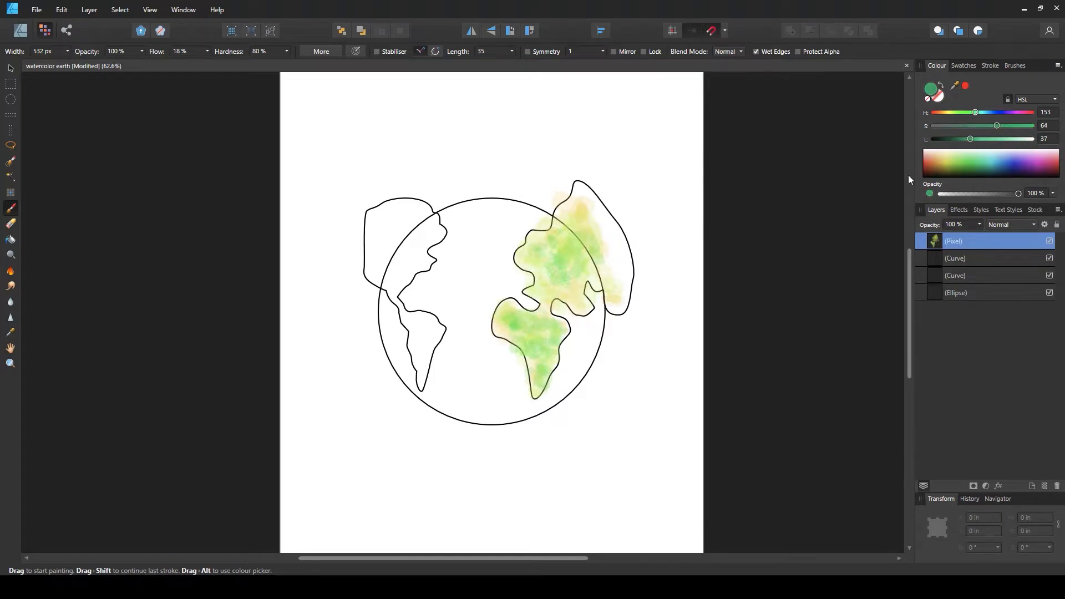
mouse_move(497, 334)
left_mouse_down()
mouse_move(540, 328)
mouse_move(549, 265)
mouse_move(541, 294)
left_mouse_up()
key("bracketleft")
key("bracketleft")
key("bracketright")
mouse_move(528, 327)
left_mouse_down()
mouse_move(508, 310)
mouse_move(503, 325)
mouse_move(519, 337)
mouse_move(504, 315)
mouse_move(496, 328)
mouse_move(503, 310)
mouse_move(510, 335)
mouse_move(550, 370)
mouse_move(533, 377)
mouse_move(539, 351)
mouse_move(551, 351)
mouse_move(538, 378)
mouse_move(558, 339)
mouse_move(541, 312)
mouse_move(537, 355)
left_mouse_up()
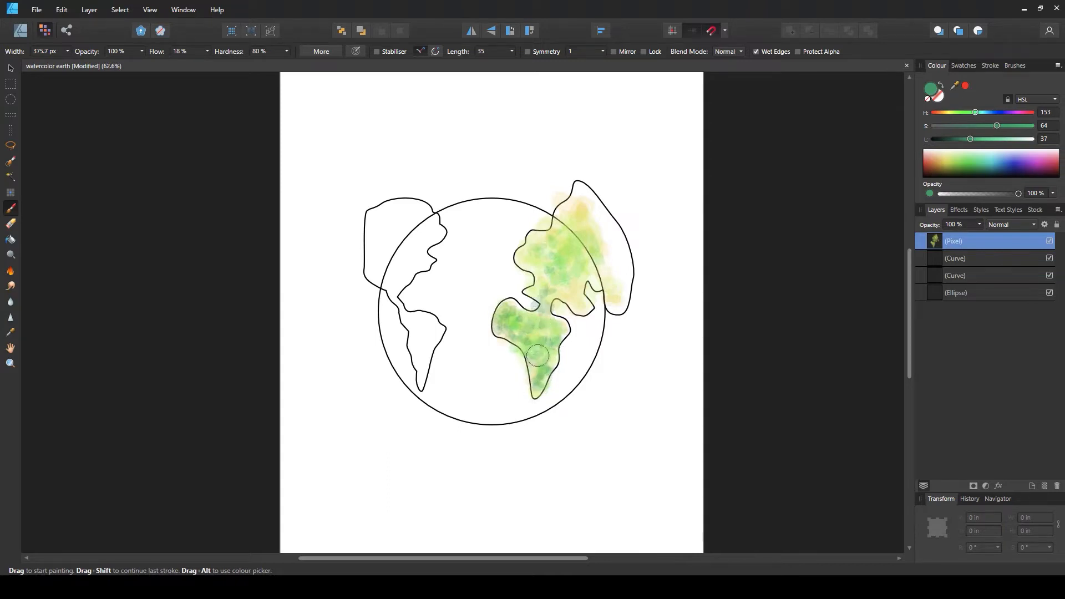
mouse_move(536, 393)
left_mouse_down()
mouse_move(548, 375)
mouse_move(560, 263)
mouse_move(590, 233)
mouse_move(566, 275)
mouse_move(544, 280)
mouse_move(525, 255)
mouse_move(546, 233)
mouse_move(535, 238)
mouse_move(574, 234)
mouse_move(592, 260)
mouse_move(576, 294)
mouse_move(600, 282)
mouse_move(576, 276)
mouse_move(557, 214)
mouse_move(585, 247)
mouse_move(549, 221)
mouse_move(565, 222)
mouse_move(620, 299)
mouse_move(604, 266)
mouse_move(582, 266)
mouse_move(563, 294)
mouse_move(526, 253)
mouse_move(553, 363)
left_mouse_up()
mouse_move(559, 322)
left_mouse_down()
mouse_move(528, 379)
mouse_move(536, 428)
mouse_move(535, 373)
mouse_move(549, 355)
mouse_move(541, 324)
mouse_move(549, 329)
mouse_move(512, 314)
mouse_move(542, 382)
mouse_move(528, 347)
mouse_move(549, 357)
mouse_move(536, 465)
left_mouse_up()
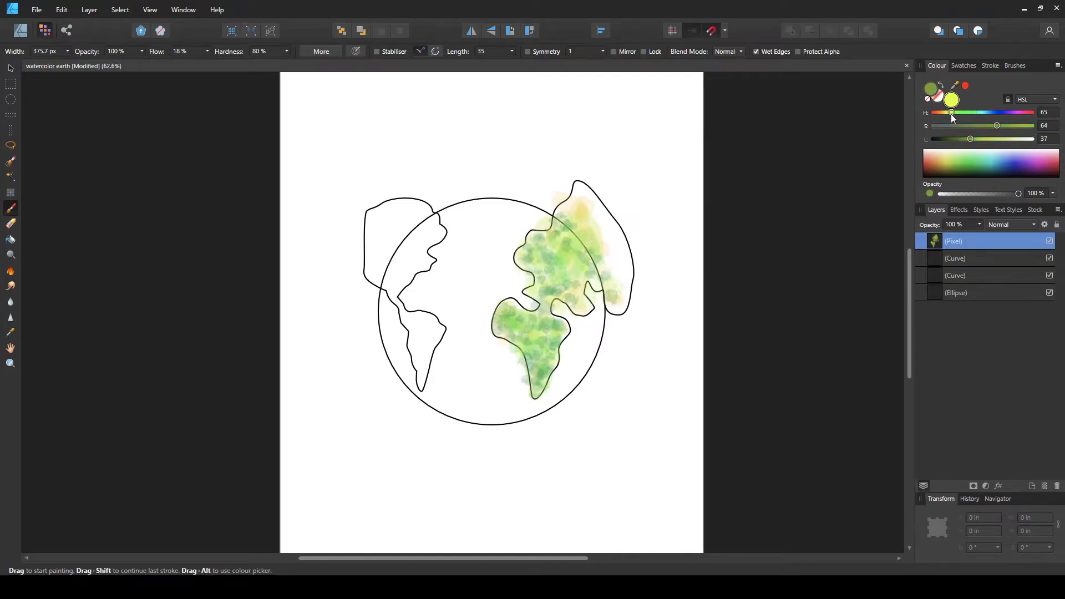
Paint a yellow wash (H 47, S 92, L 63) over the Americas, then a yellow-green layer (hue 79)
left_click_drag(972, 139, 1023, 126)
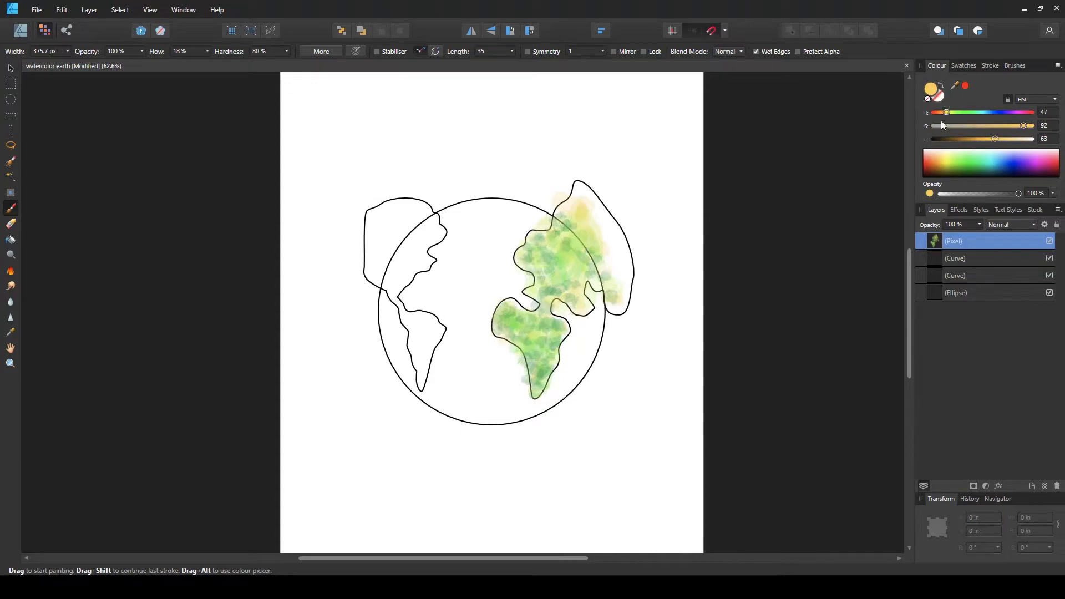
mouse_move(378, 259)
left_mouse_down()
mouse_move(402, 250)
mouse_move(396, 284)
mouse_move(421, 249)
mouse_move(410, 217)
mouse_move(369, 235)
mouse_move(390, 256)
mouse_move(405, 215)
mouse_move(438, 225)
mouse_move(428, 251)
mouse_move(387, 284)
mouse_move(426, 331)
mouse_move(402, 311)
mouse_move(436, 320)
mouse_move(426, 364)
mouse_move(416, 328)
mouse_move(417, 382)
mouse_move(426, 342)
mouse_move(427, 367)
mouse_move(388, 276)
mouse_move(415, 259)
mouse_move(396, 256)
mouse_move(398, 216)
left_mouse_up()
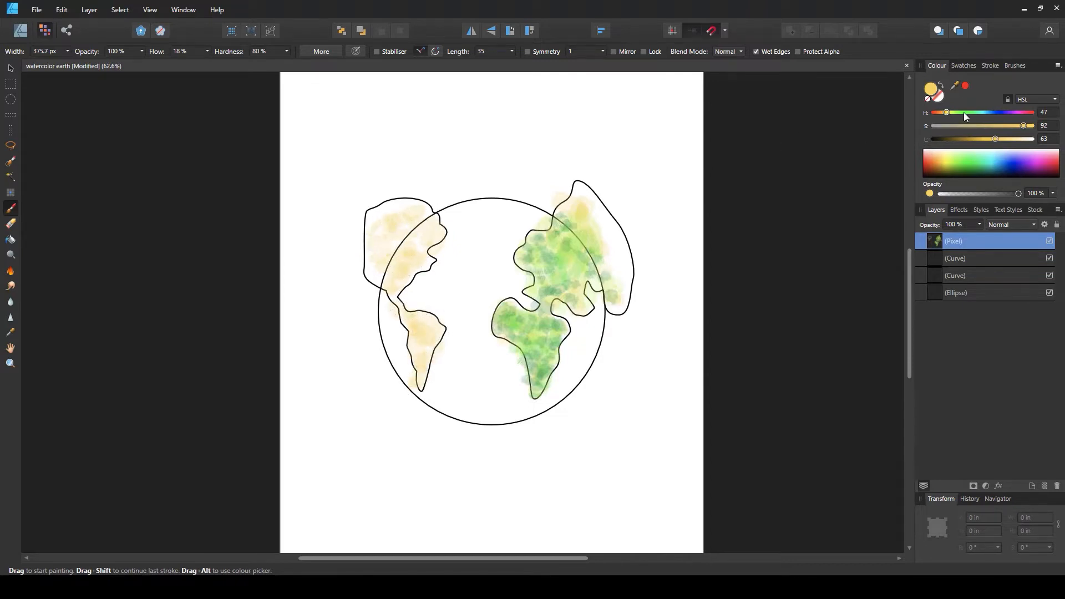
mouse_move(952, 112)
left_mouse_down()
mouse_move(993, 142)
mouse_move(1025, 126)
left_mouse_up()
mouse_move(422, 240)
left_mouse_down()
mouse_move(397, 281)
mouse_move(420, 249)
mouse_move(408, 231)
mouse_move(379, 245)
mouse_move(432, 229)
mouse_move(407, 248)
mouse_move(390, 231)
mouse_move(422, 211)
mouse_move(427, 227)
mouse_move(379, 230)
mouse_move(419, 337)
mouse_move(408, 326)
mouse_move(417, 262)
mouse_move(434, 228)
mouse_move(400, 209)
mouse_move(387, 250)
mouse_move(377, 248)
mouse_move(394, 237)
mouse_move(391, 247)
mouse_move(375, 230)
mouse_move(403, 206)
mouse_move(382, 215)
mouse_move(380, 281)
mouse_move(378, 252)
mouse_move(419, 240)
mouse_move(412, 220)
mouse_move(428, 214)
mouse_move(407, 275)
left_mouse_up()
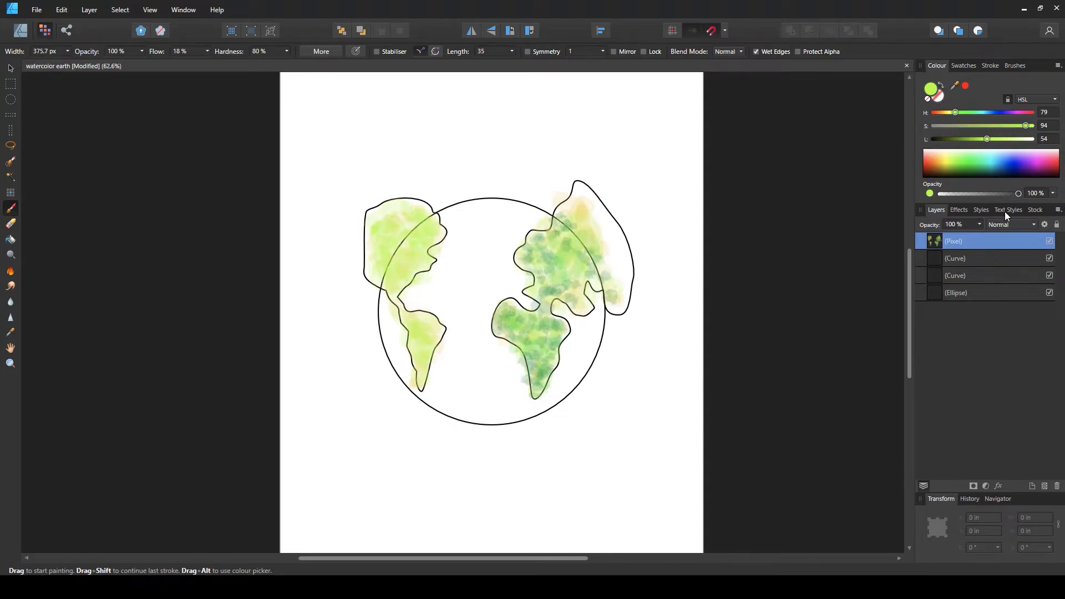
Set the hue to 110 and paint green strokes over North and South America
left_click(961, 112)
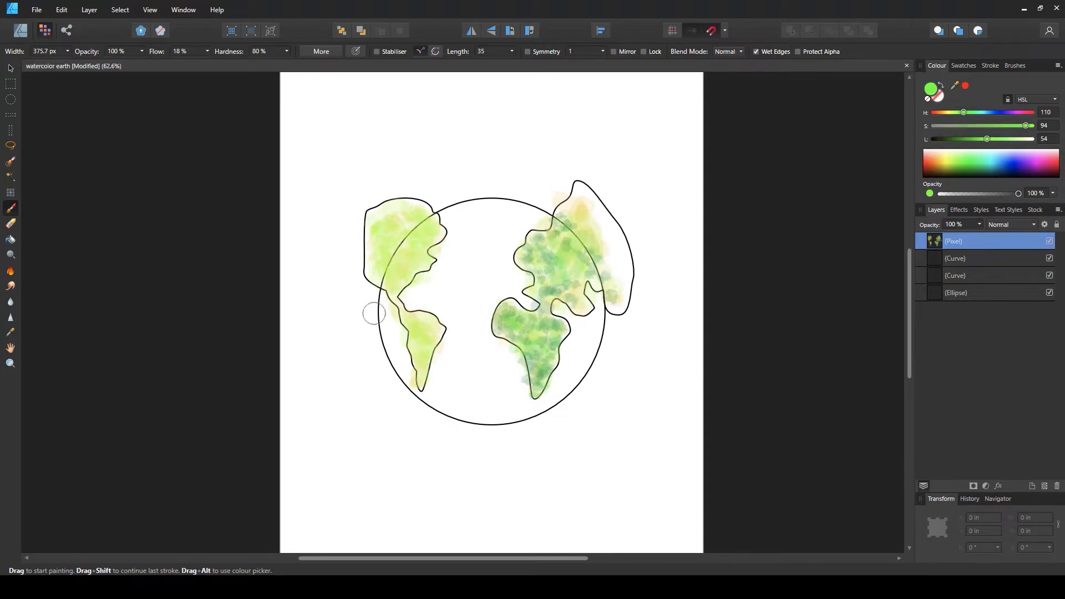
mouse_move(397, 247)
left_mouse_down()
mouse_move(383, 229)
mouse_move(410, 217)
mouse_move(426, 229)
mouse_move(397, 259)
mouse_move(393, 281)
mouse_move(408, 262)
left_mouse_up()
mouse_move(425, 355)
left_mouse_down()
mouse_move(394, 301)
mouse_move(438, 329)
mouse_move(421, 377)
mouse_move(419, 341)
mouse_move(431, 377)
left_mouse_up()
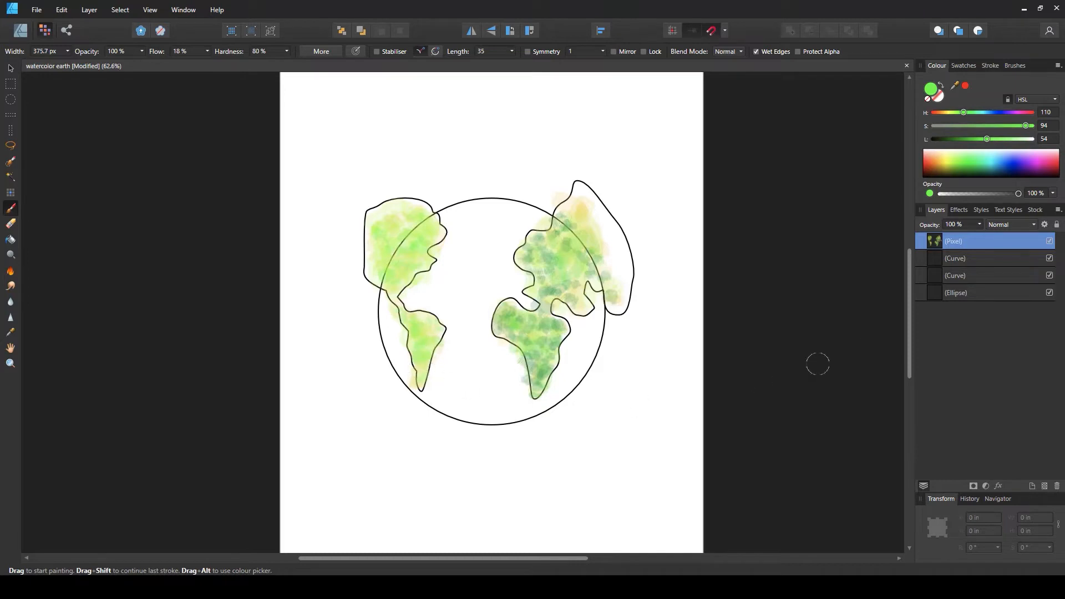
Switch to a dark green (H 161, S 94, L 38) and dab deeper tones over the Americas
left_click_drag(963, 112, 971, 139)
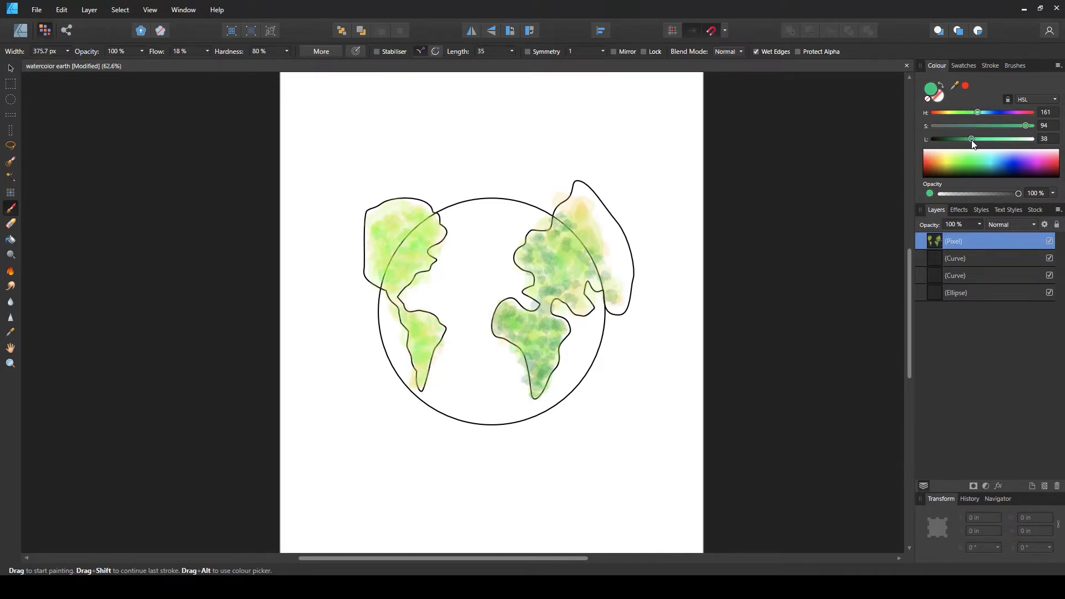
mouse_move(382, 253)
left_mouse_down()
mouse_move(412, 261)
mouse_move(397, 276)
mouse_move(380, 248)
mouse_move(403, 246)
mouse_move(404, 257)
mouse_move(380, 247)
mouse_move(374, 266)
mouse_move(369, 234)
mouse_move(401, 216)
mouse_move(435, 230)
mouse_move(421, 219)
mouse_move(392, 229)
mouse_move(418, 240)
mouse_move(424, 272)
left_mouse_up()
mouse_move(423, 331)
left_mouse_down()
mouse_move(428, 317)
mouse_move(396, 293)
left_mouse_up()
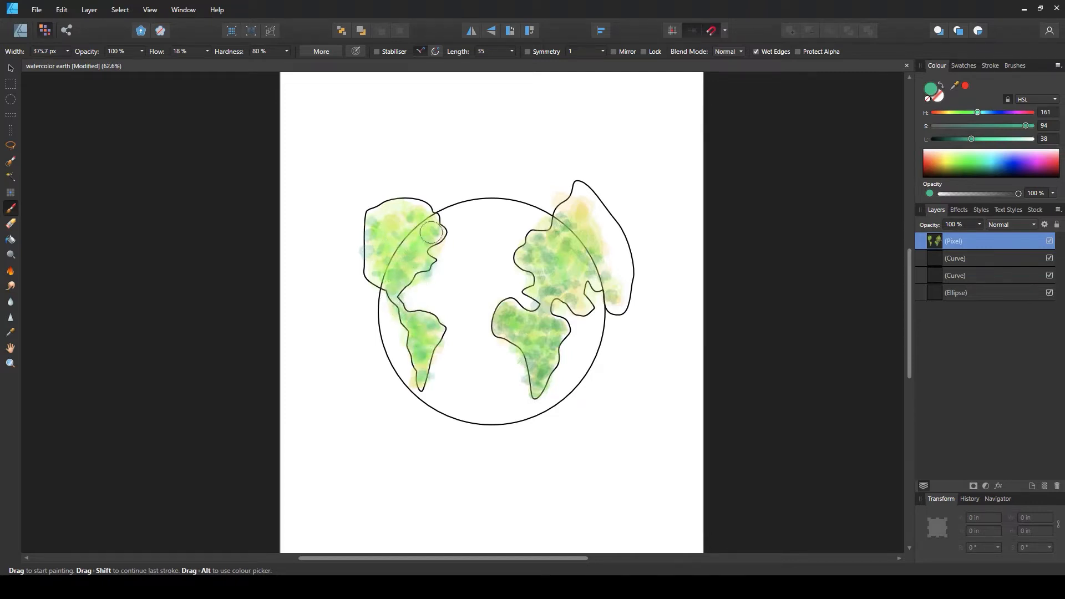
Dab more dark green strokes over North America and Eurasia
left_click_drag(433, 230, 412, 218)
mouse_move(591, 306)
left_mouse_down()
mouse_move(562, 243)
mouse_move(578, 234)
mouse_move(611, 276)
mouse_move(609, 291)
mouse_move(622, 289)
mouse_move(593, 283)
left_mouse_up()
left_click_drag(595, 225, 593, 246)
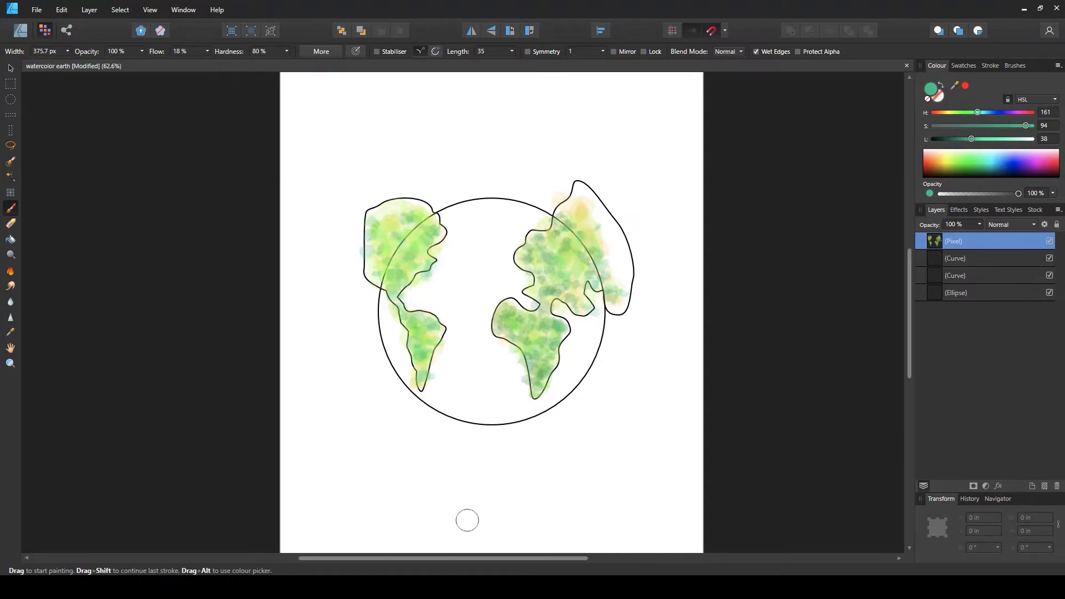
Switch to the Smudge Brush with a 200 px watercolour brush enlarged to about 304 px and blend the colours over Africa
left_click(11, 288)
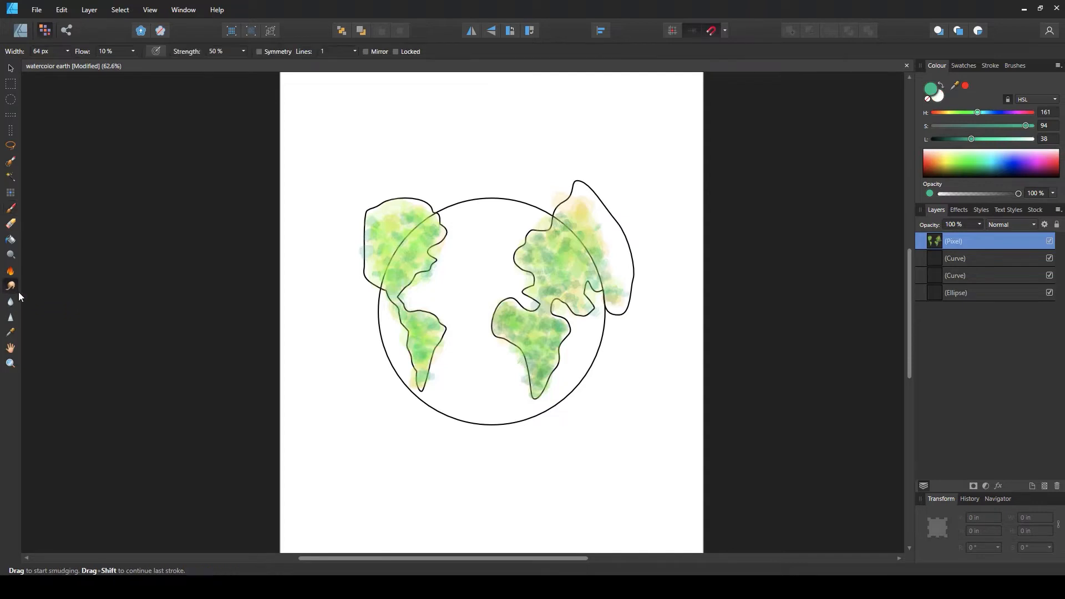
left_click(1014, 66)
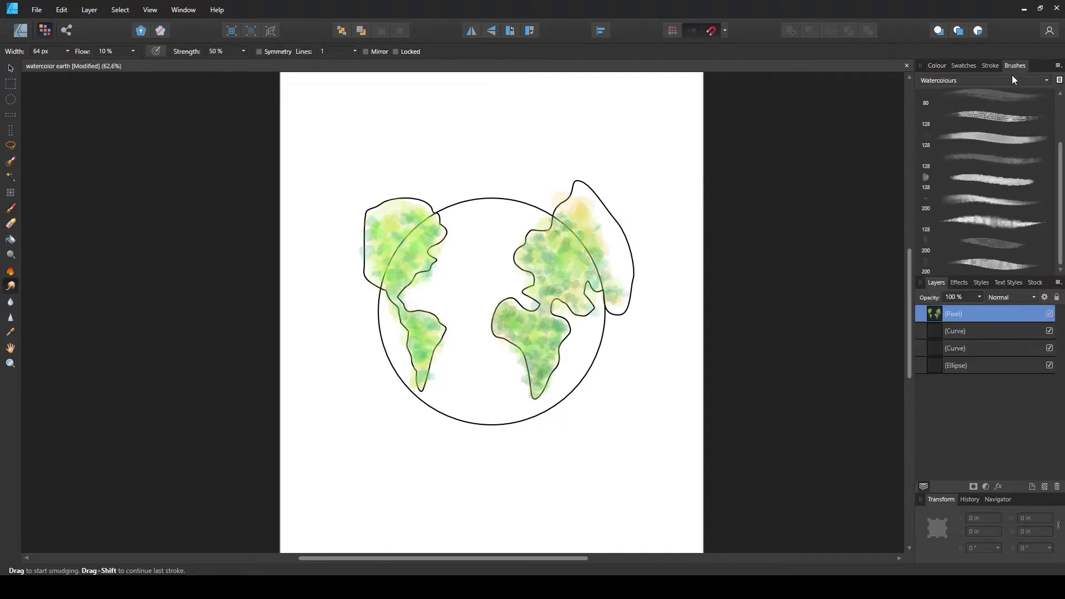
left_click(993, 247)
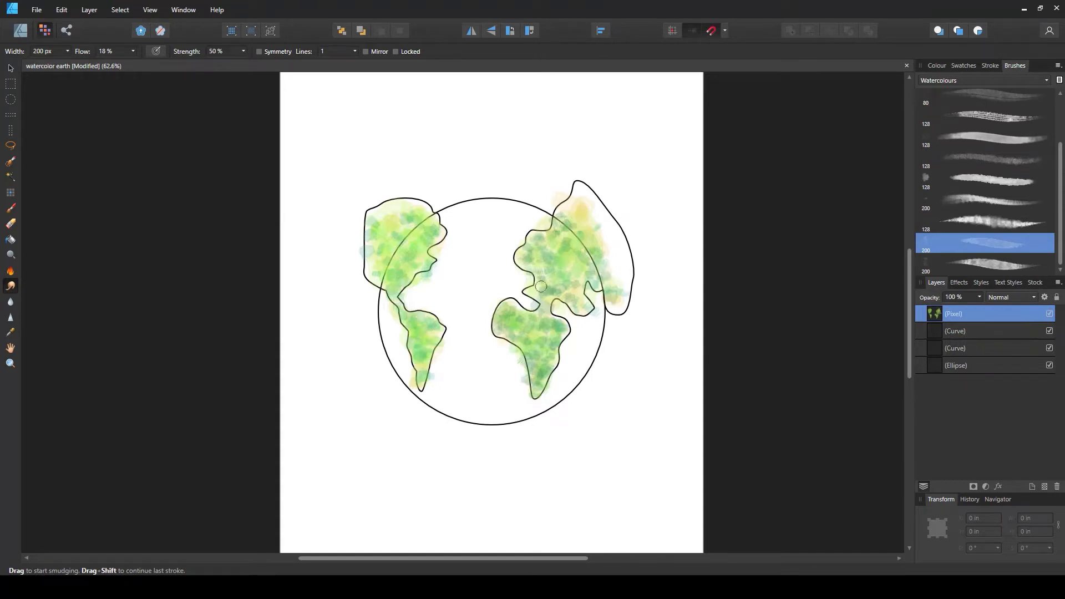
key("bracketright")
key("bracketright")
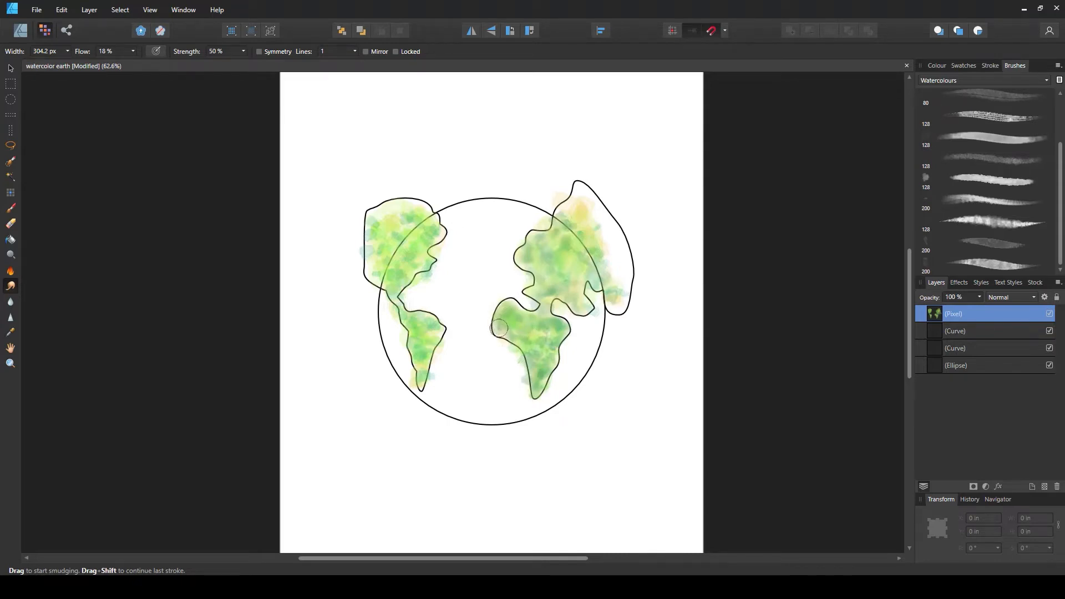
mouse_move(493, 333)
left_mouse_down()
mouse_move(540, 344)
mouse_move(528, 334)
mouse_move(544, 341)
mouse_move(533, 376)
left_mouse_up()
mouse_move(558, 334)
left_mouse_down()
mouse_move(536, 363)
mouse_move(540, 313)
mouse_move(560, 330)
mouse_move(538, 392)
mouse_move(541, 378)
mouse_move(535, 391)
mouse_move(526, 369)
mouse_move(542, 342)
left_mouse_up()
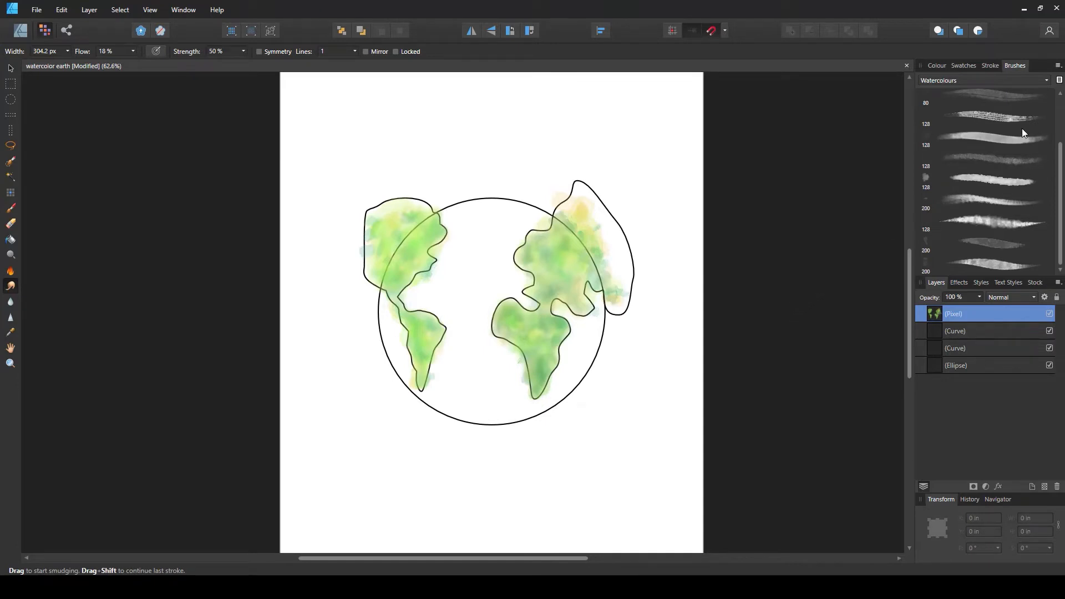
Paint with an 80 px watercolour brush in green (H 132, S 76, L 39), dabbing spots over Eurasia and the Americas
left_click(11, 210)
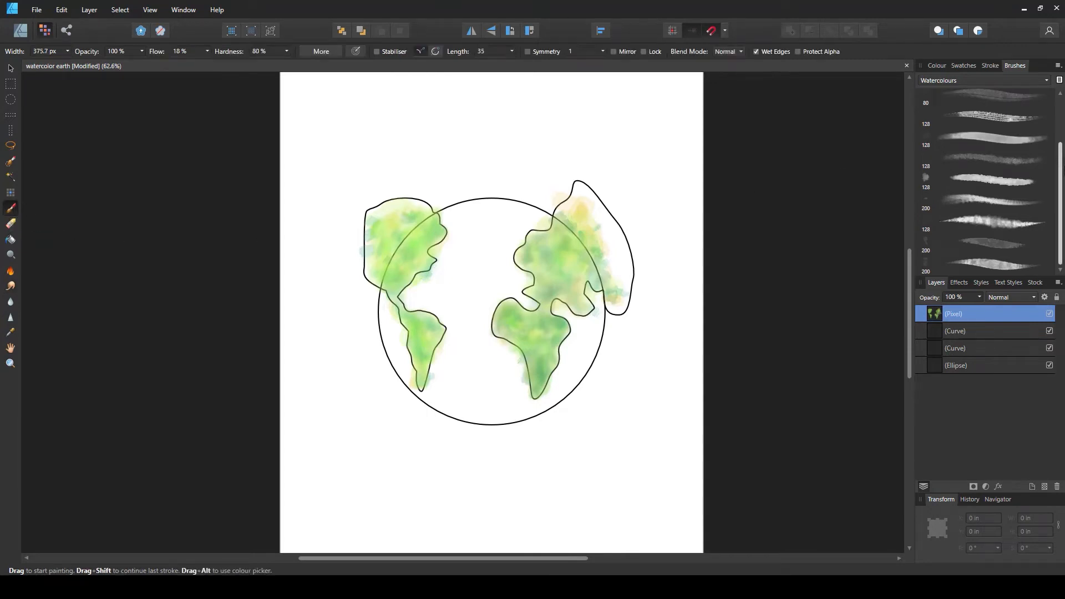
scroll(999, 136, "up", 3)
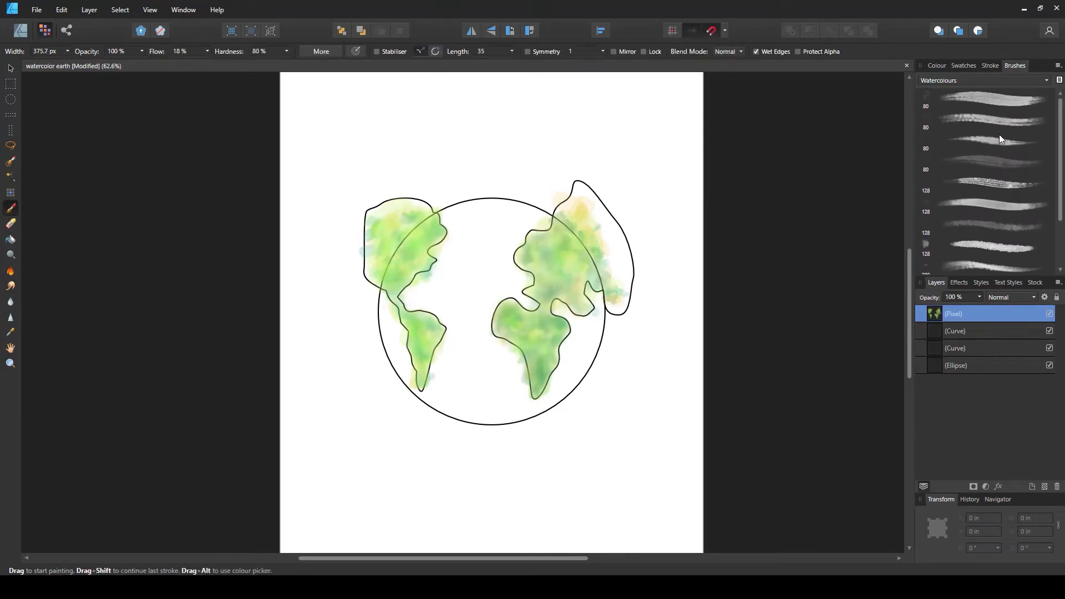
left_click(959, 141)
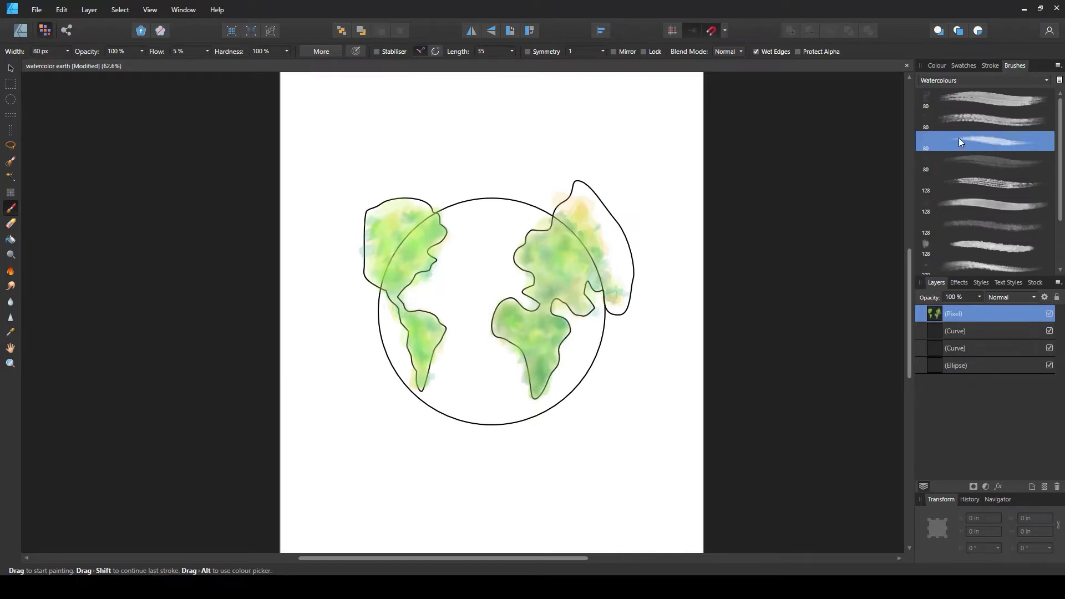
left_click(937, 66)
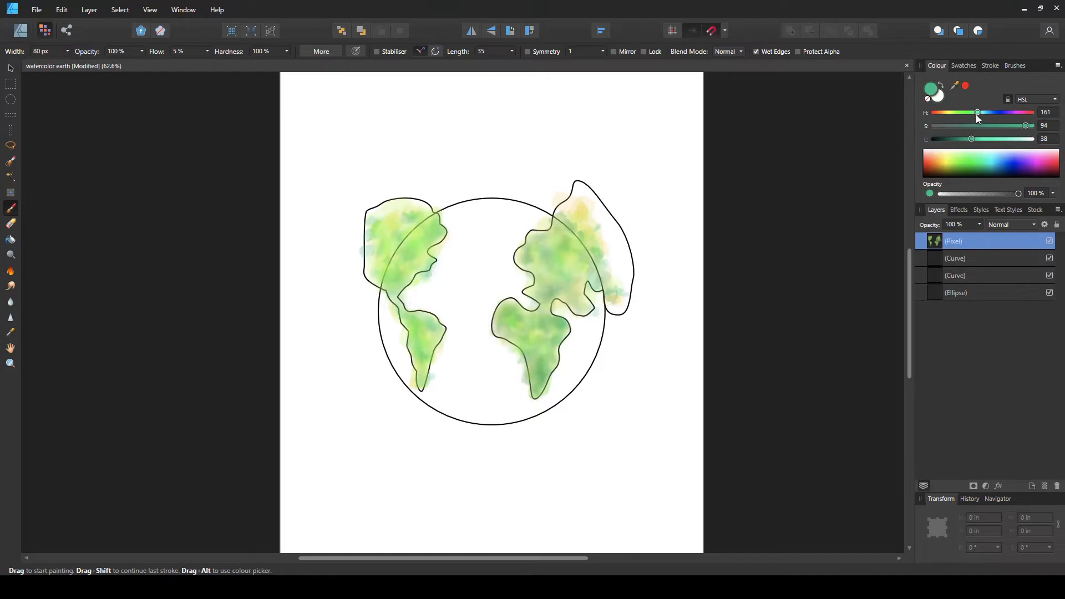
left_click_drag(976, 113, 969, 113)
left_click(994, 126)
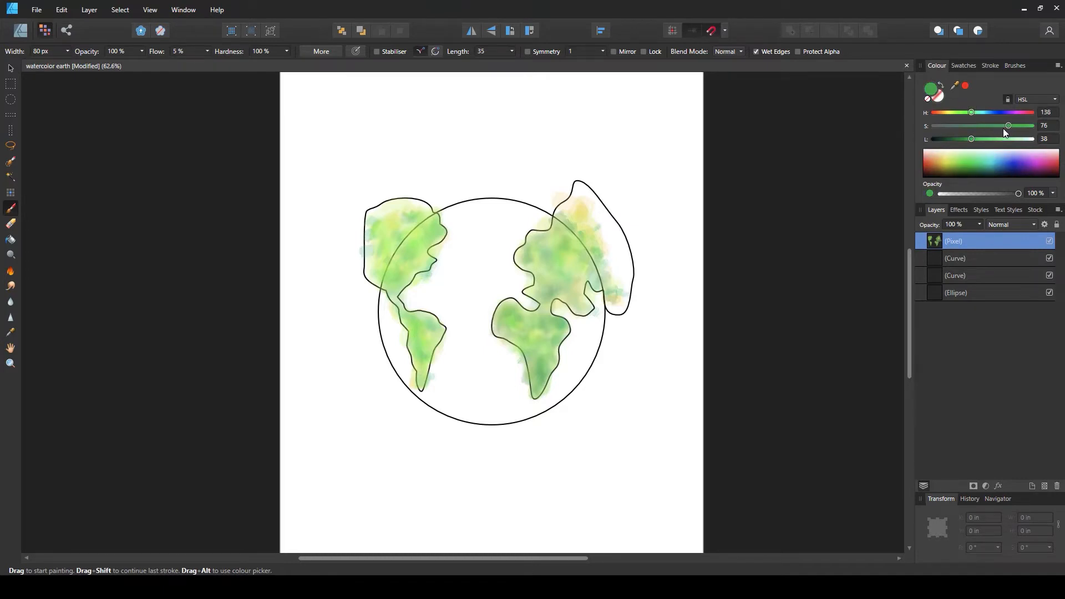
left_click(973, 138)
left_click_drag(971, 113, 969, 118)
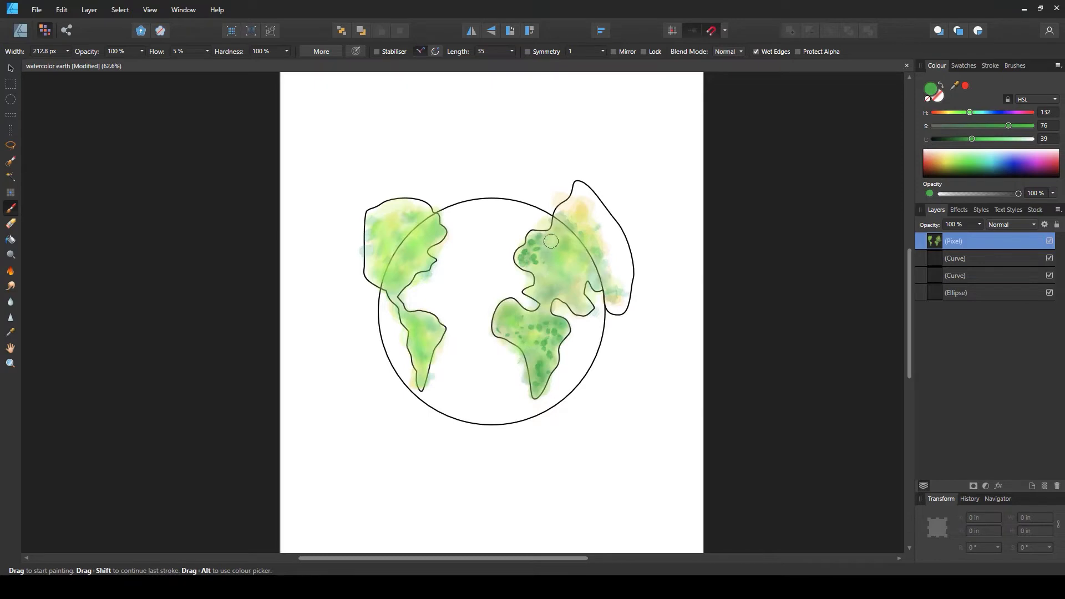
mouse_move(551, 241)
left_mouse_down()
mouse_move(533, 280)
mouse_move(542, 289)
mouse_move(555, 267)
mouse_move(543, 262)
mouse_move(559, 246)
left_mouse_up()
mouse_move(386, 255)
left_mouse_down()
mouse_move(394, 276)
mouse_move(425, 259)
mouse_move(424, 246)
mouse_move(407, 253)
mouse_move(433, 230)
mouse_move(396, 285)
left_mouse_up()
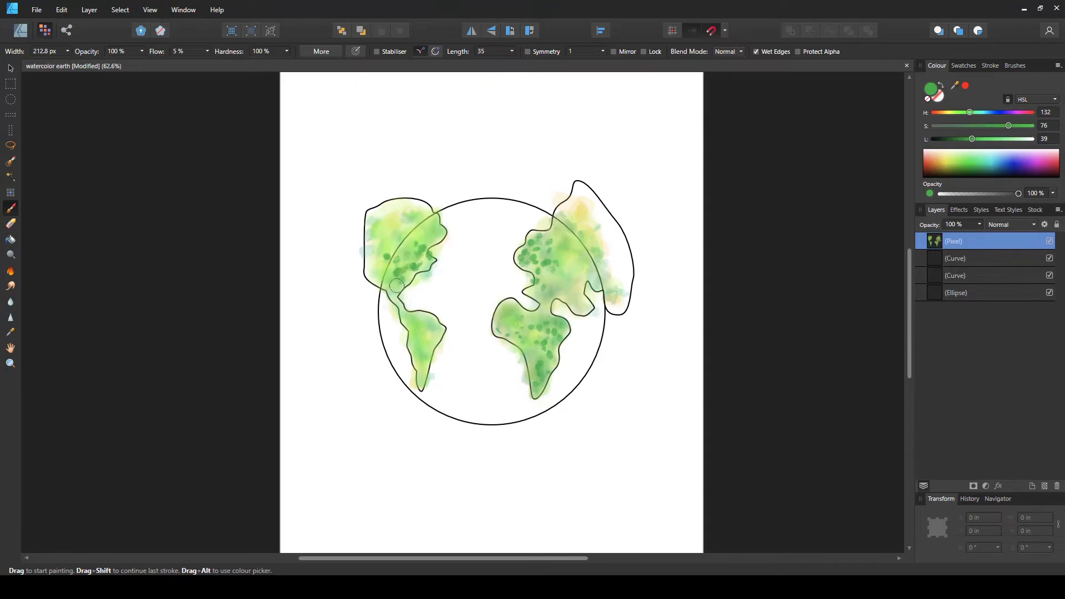
left_click(406, 276)
mouse_move(405, 317)
left_mouse_down()
mouse_move(433, 331)
mouse_move(408, 314)
mouse_move(437, 323)
mouse_move(428, 350)
left_mouse_up()
left_click(426, 352)
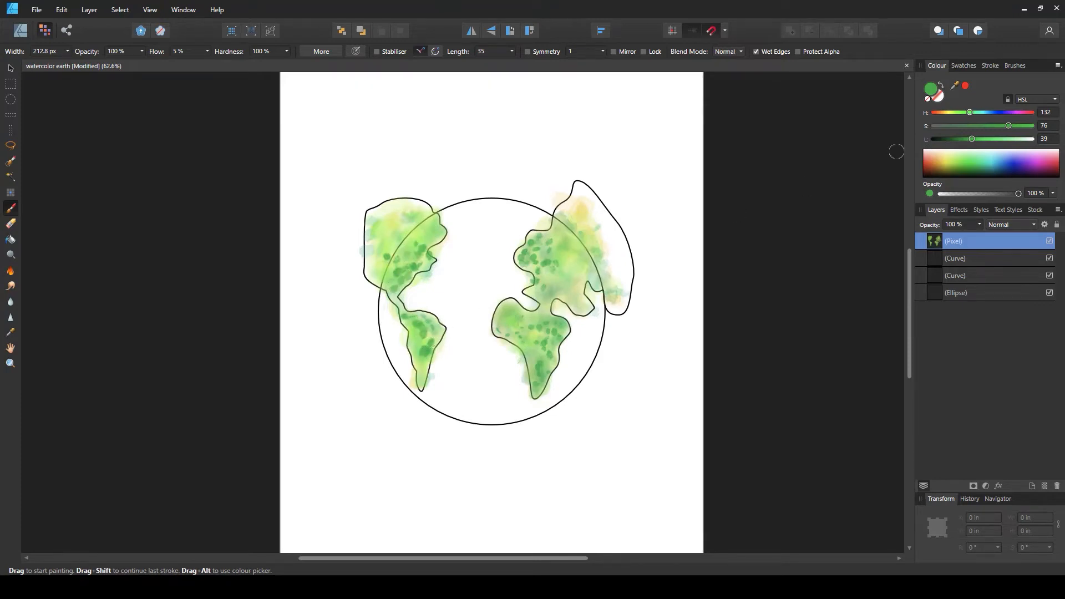
Set the hue to 153 and dab green spots over Africa and Eurasia
left_click_drag(974, 116, 976, 113)
left_click(540, 355)
left_click(541, 373)
left_click(539, 346)
left_click(530, 332)
left_click(535, 268)
left_click(535, 232)
left_click(566, 251)
left_click(518, 318)
left_click(510, 311)
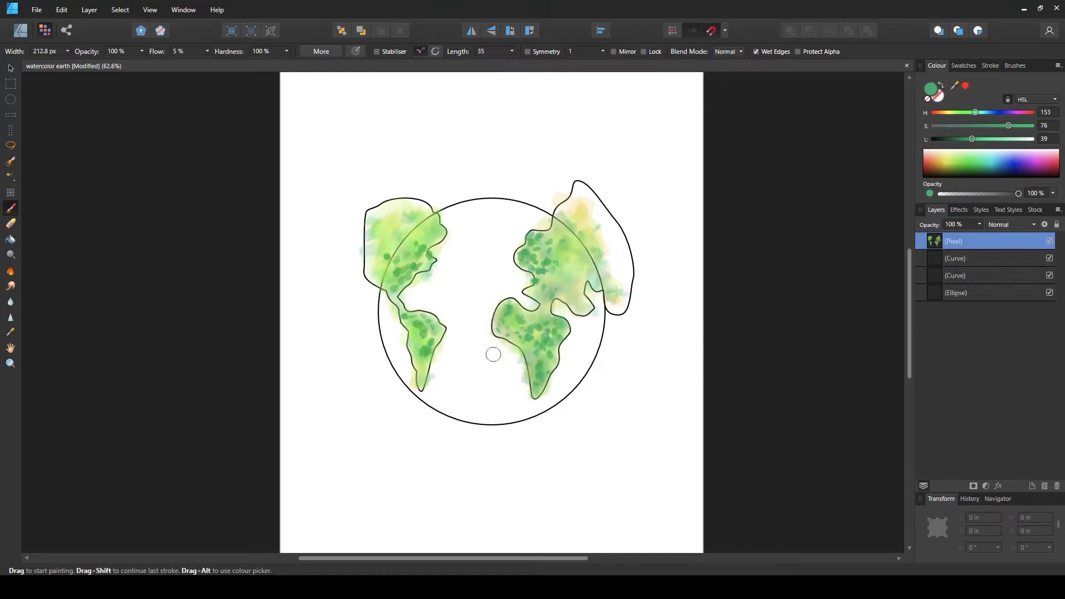
Dab more hue-153 green spots over South and North America
left_click(419, 341)
left_click(422, 362)
left_click(421, 375)
left_click(425, 363)
left_click(386, 275)
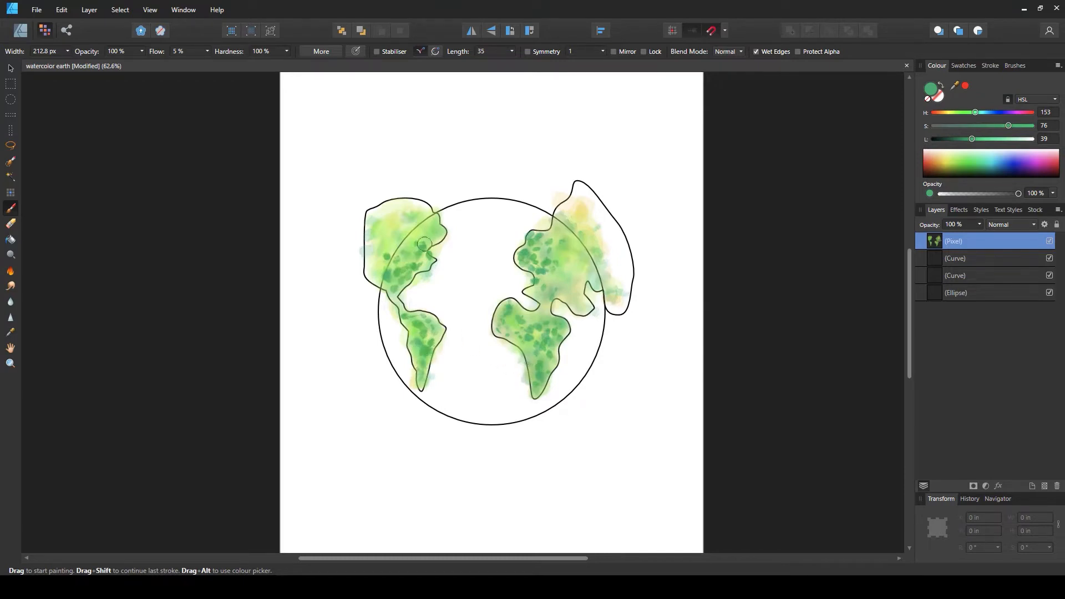
left_click(435, 231)
left_click(439, 227)
left_click(435, 240)
left_click(412, 243)
left_click(433, 225)
left_click(414, 237)
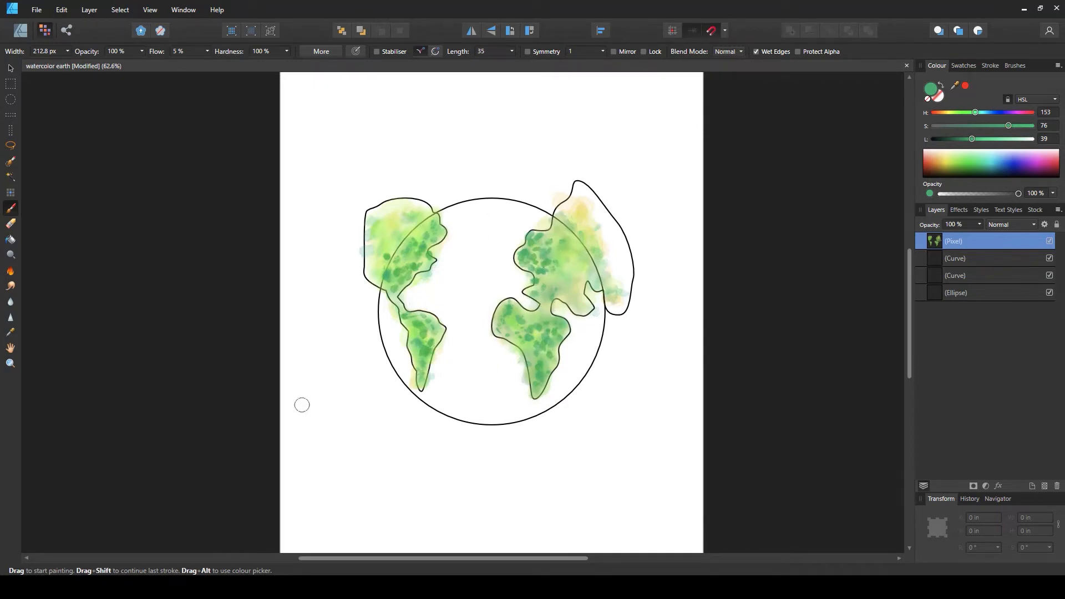
Switch to the Smudge Brush with a 200 px watercolour brush and blend the spots over North America and Africa
left_click(11, 287)
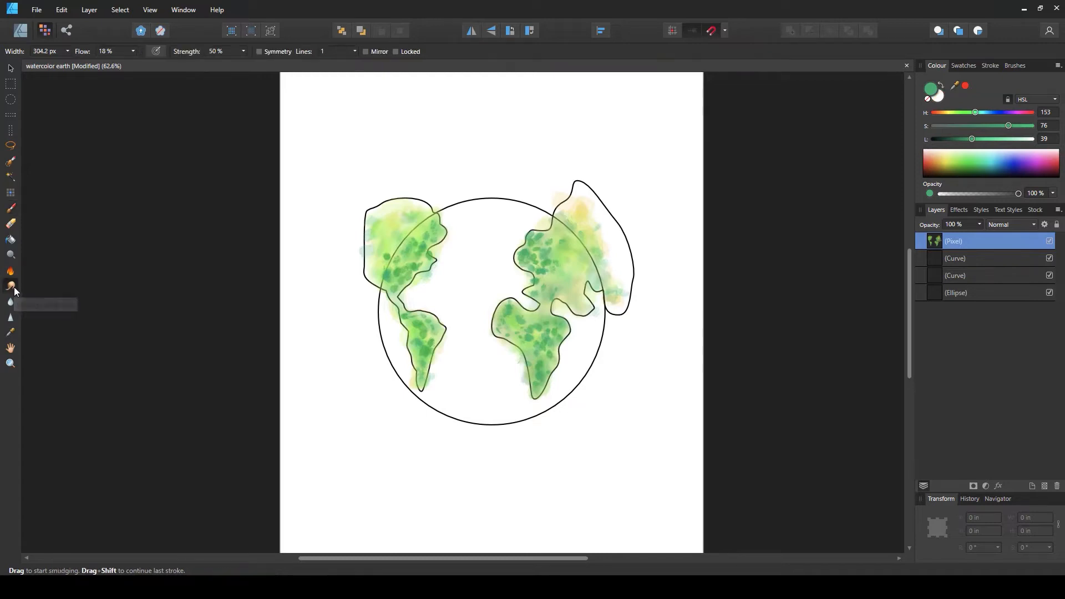
left_click(1013, 66)
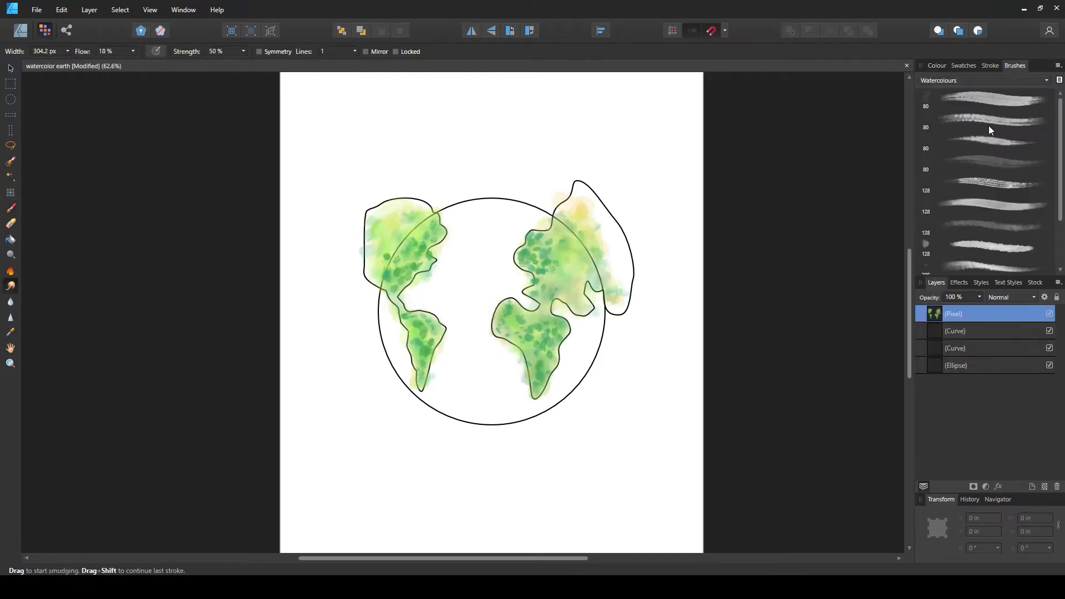
left_click(991, 146)
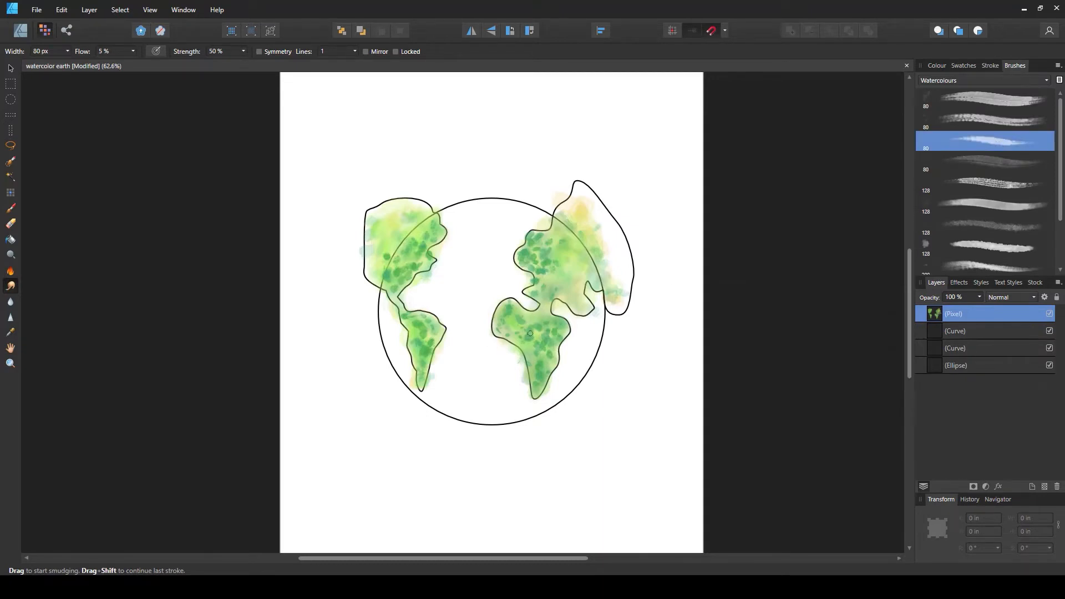
key("bracketright")
key("bracketright")
key("bracketright")
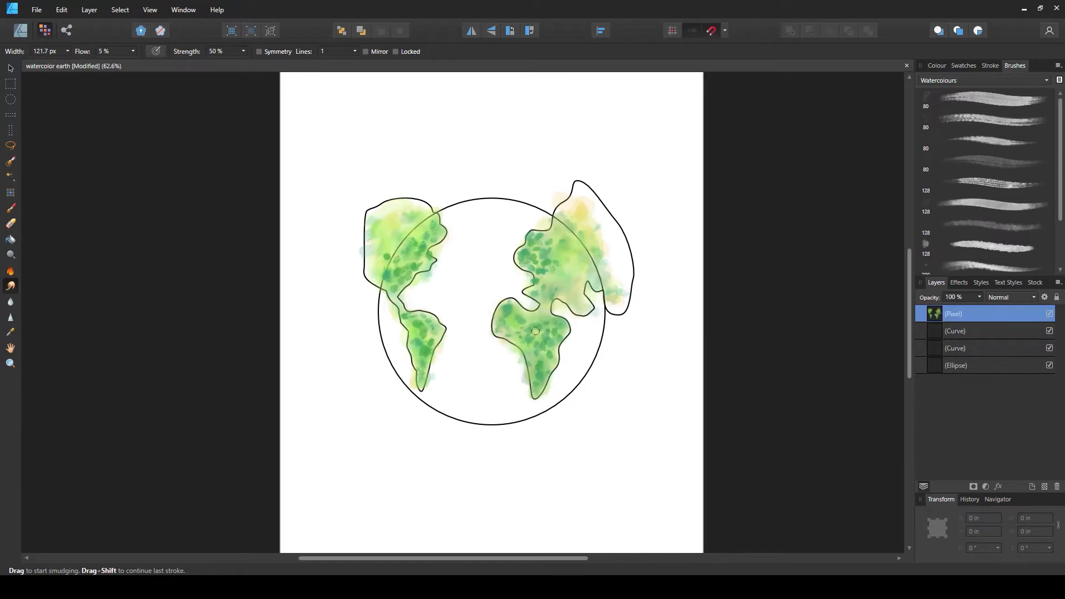
key("bracketright")
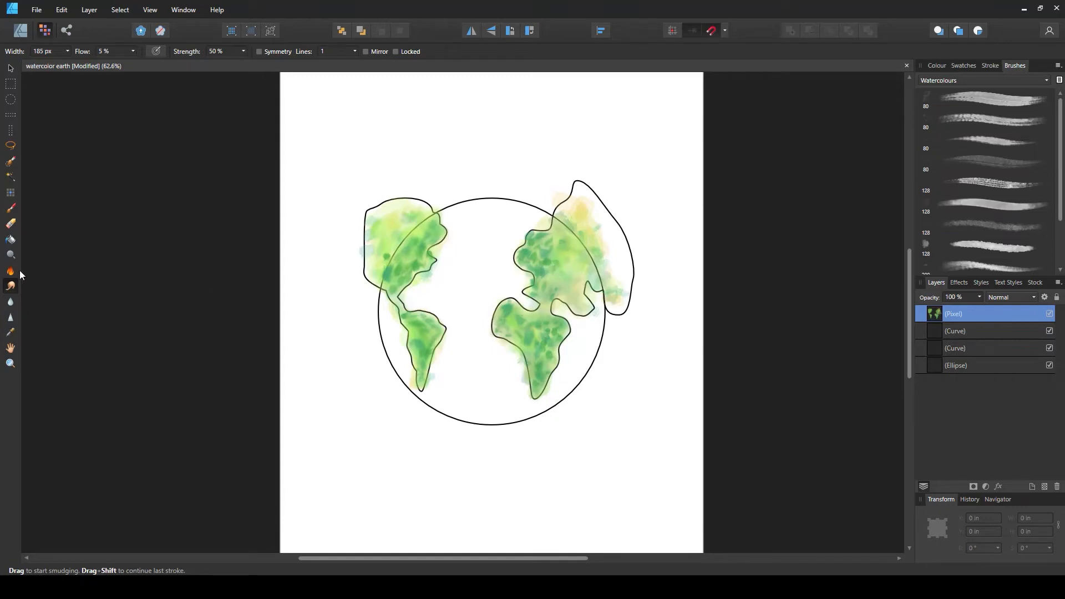
scroll(1000, 183, "down", 2)
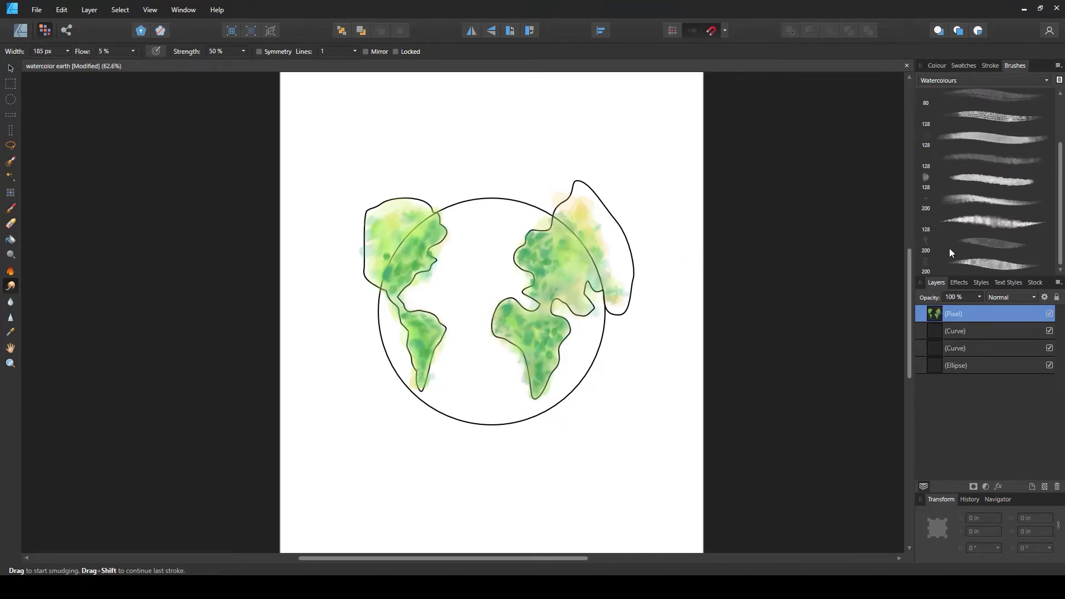
left_click(980, 244)
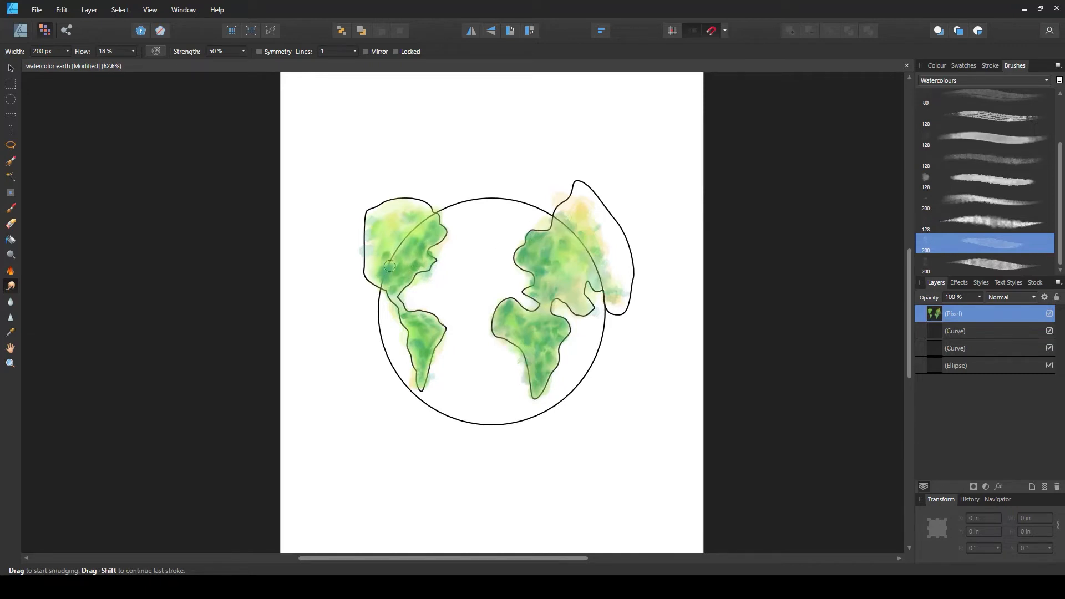
mouse_move(415, 253)
left_mouse_down()
mouse_move(423, 263)
mouse_move(396, 295)
mouse_move(407, 320)
mouse_move(400, 310)
mouse_move(434, 344)
mouse_move(440, 330)
mouse_move(423, 314)
mouse_move(421, 351)
mouse_move(414, 342)
left_mouse_up()
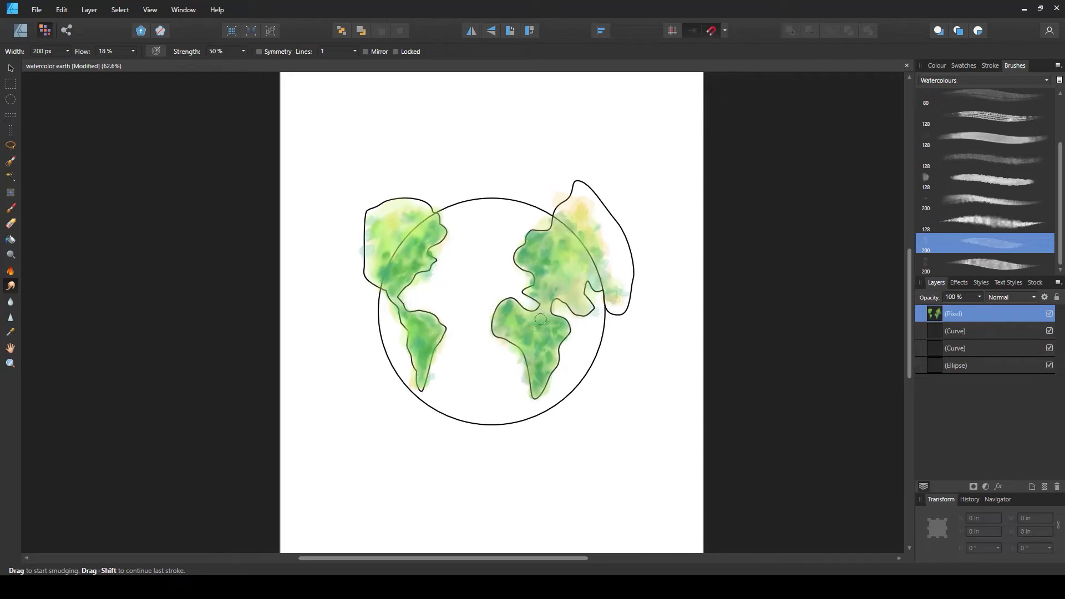
mouse_move(515, 311)
left_mouse_down()
mouse_move(534, 341)
mouse_move(510, 315)
mouse_move(496, 321)
mouse_move(503, 339)
mouse_move(525, 344)
left_mouse_up()
Pick a 128 px watercolour smudge brush, enlarge it to about 195 px and blend Africa's colours
left_click(982, 223)
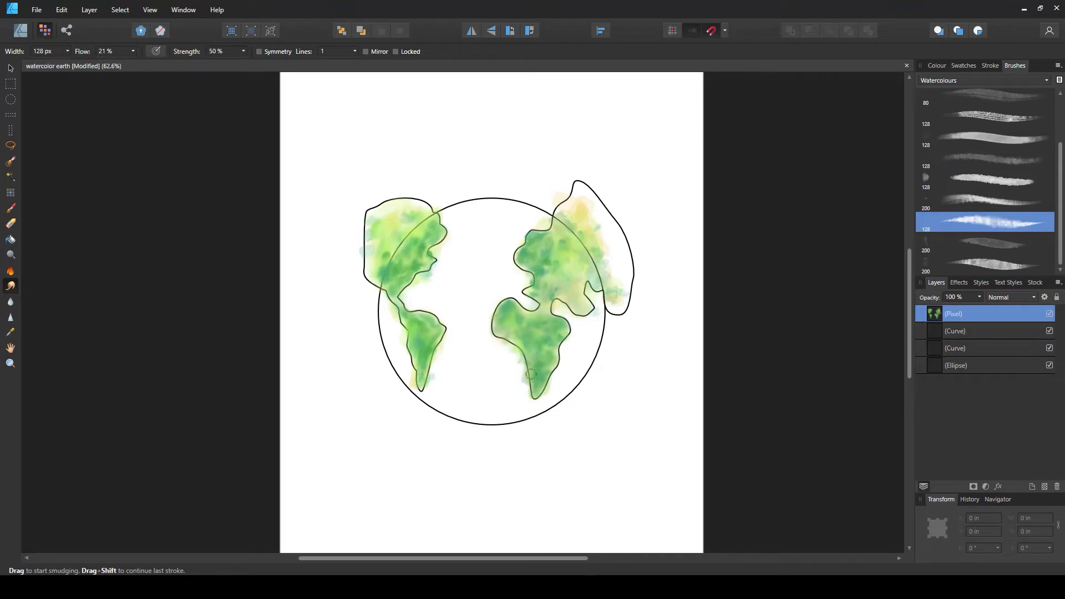
key("bracketright")
key("bracketright")
key("bracketright")
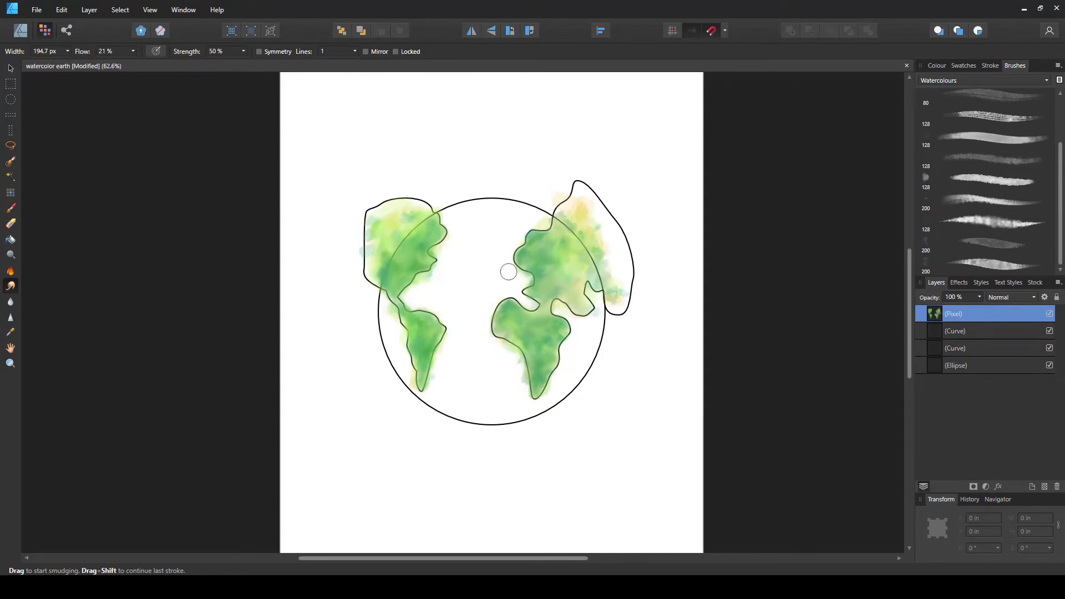
scroll(475, 364, "up", 4)
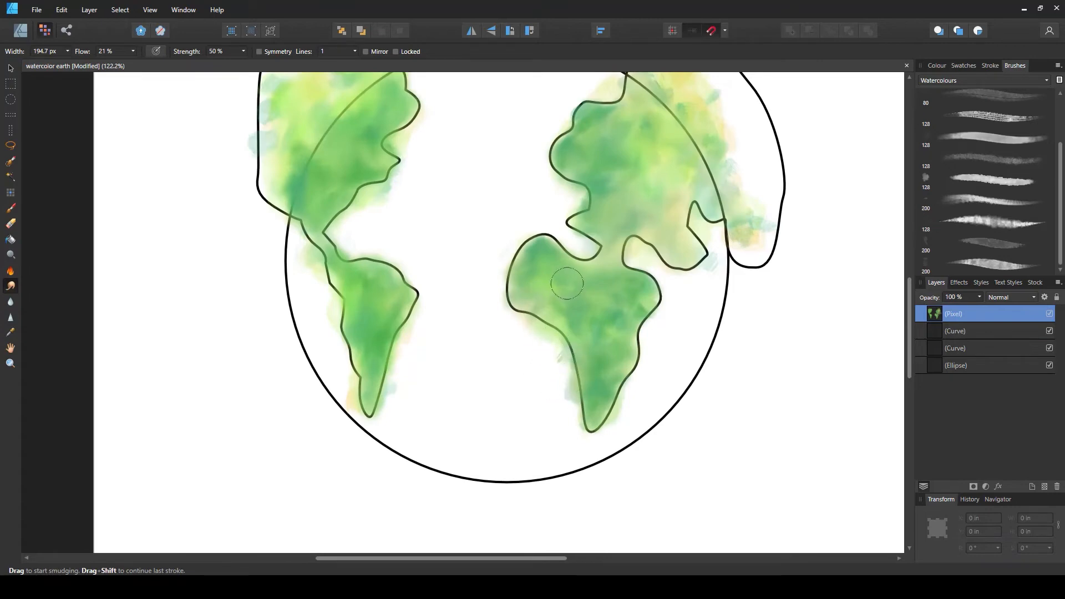
left_click_drag(520, 261, 526, 317)
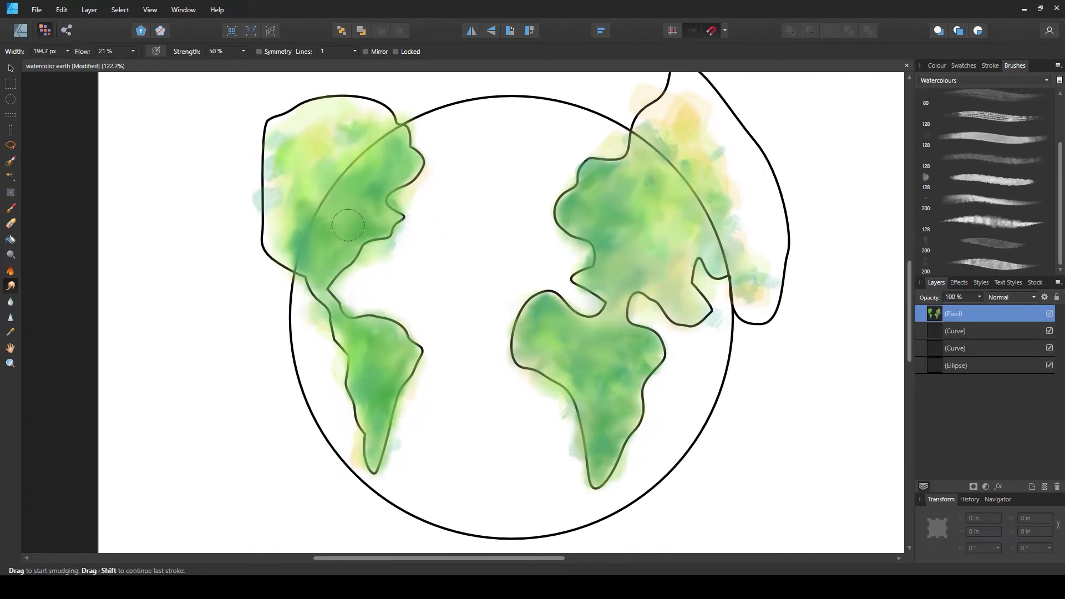
Switch to the Erase Brush with a 200 px watercolour brush shrunk to about 87 px and erase stray paint outside the continent outlines
left_click(11, 226)
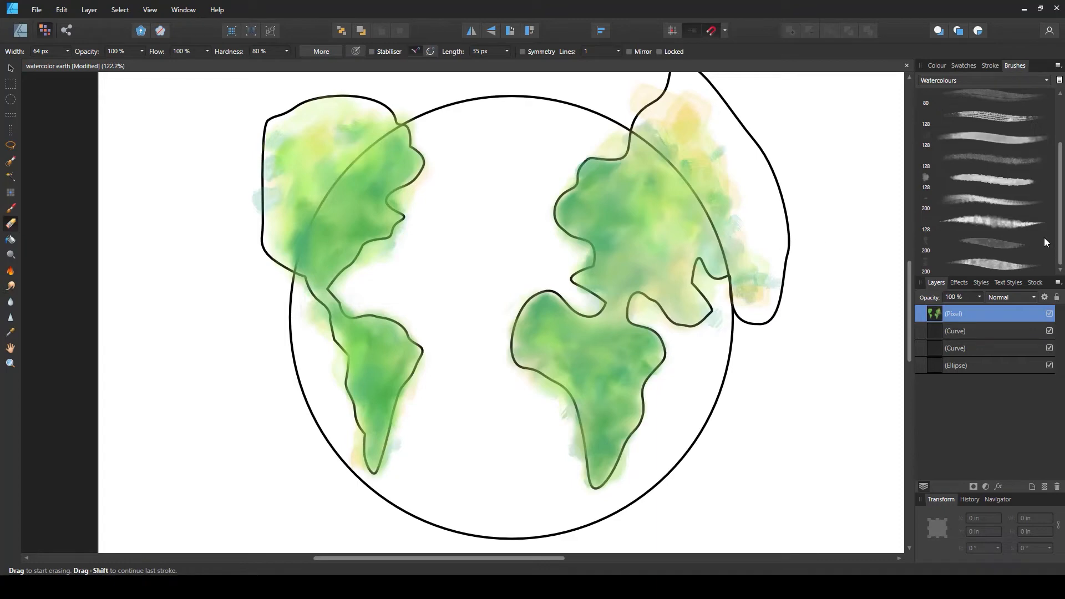
left_click(995, 242)
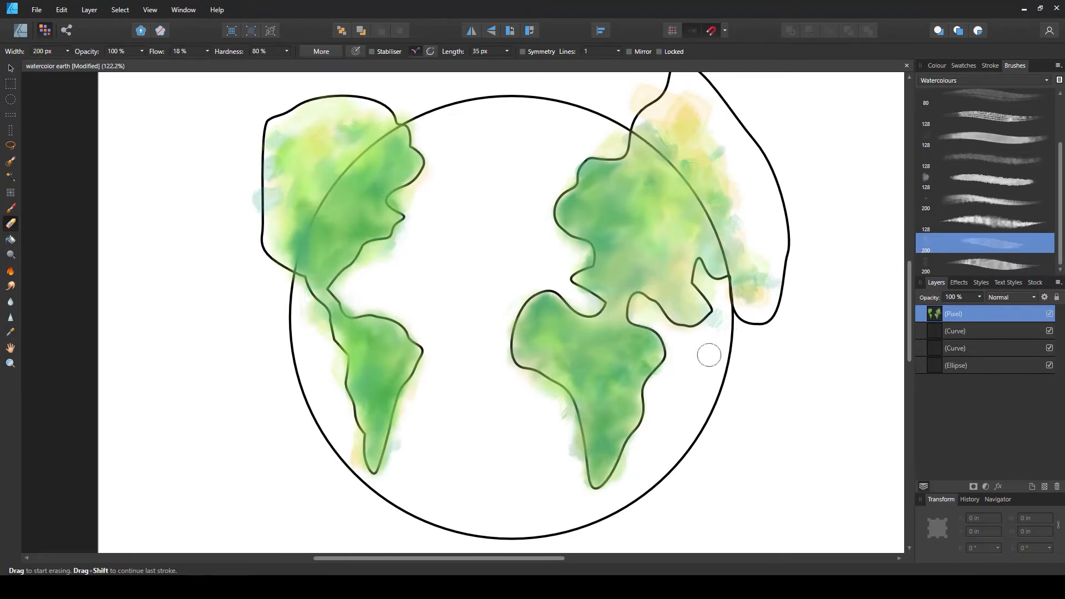
key("bracketleft")
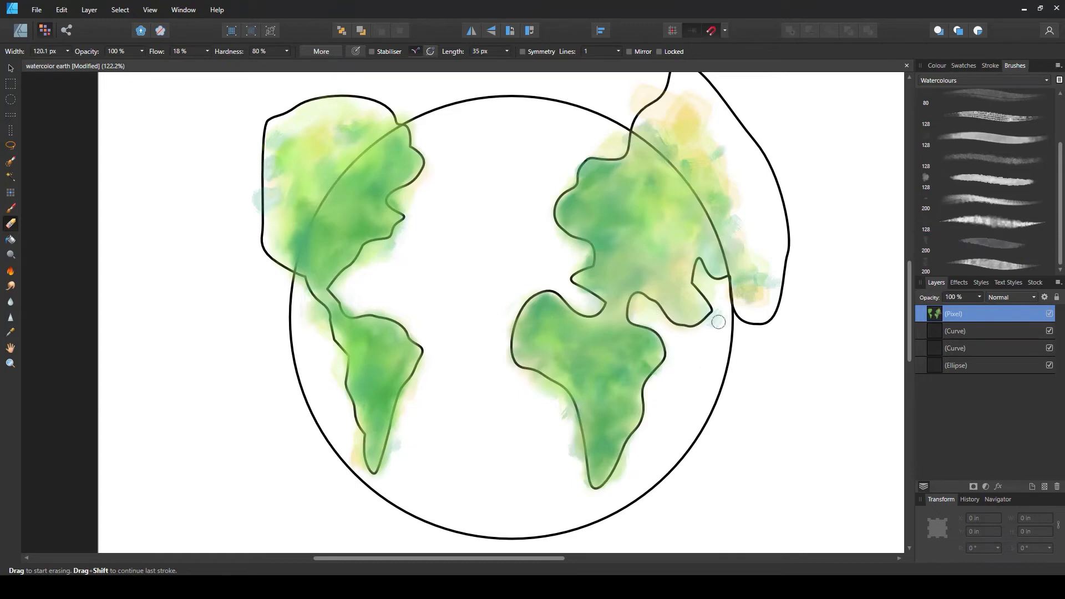
key("bracketright")
key("bracketleft")
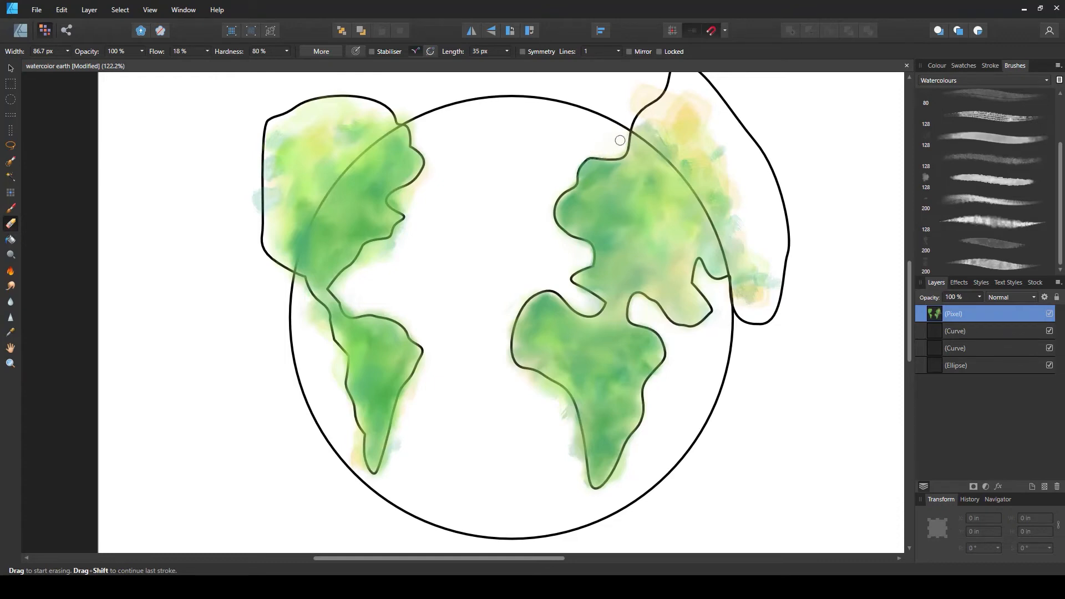
mouse_move(631, 456)
left_mouse_down()
mouse_move(610, 493)
mouse_move(576, 440)
left_mouse_up()
left_click_drag(542, 384, 529, 433)
mouse_move(410, 383)
left_mouse_down()
mouse_move(381, 480)
mouse_move(357, 461)
left_mouse_up()
left_click_drag(342, 369, 298, 277)
mouse_move(346, 301)
left_mouse_down()
mouse_move(377, 307)
mouse_move(345, 281)
mouse_move(393, 242)
mouse_move(391, 306)
mouse_move(410, 227)
mouse_move(380, 245)
mouse_move(407, 204)
mouse_move(413, 214)
mouse_move(390, 203)
left_mouse_up()
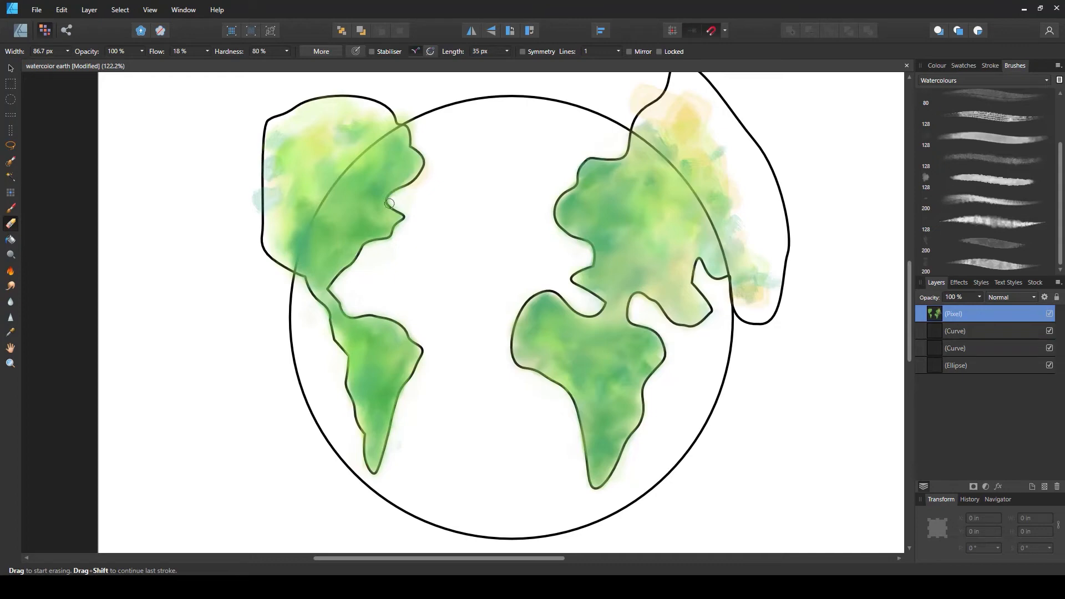
scroll(289, 318, "down", 2)
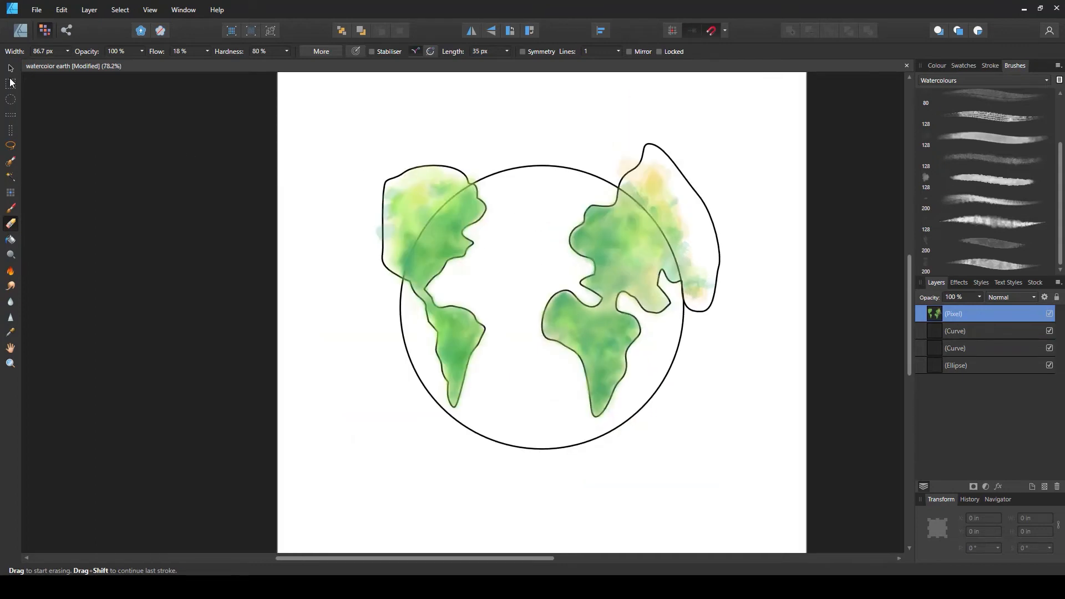
Toggle the continent outline layers off and back on to inspect the painted continents without their outlines
left_click(11, 69)
left_click(774, 283)
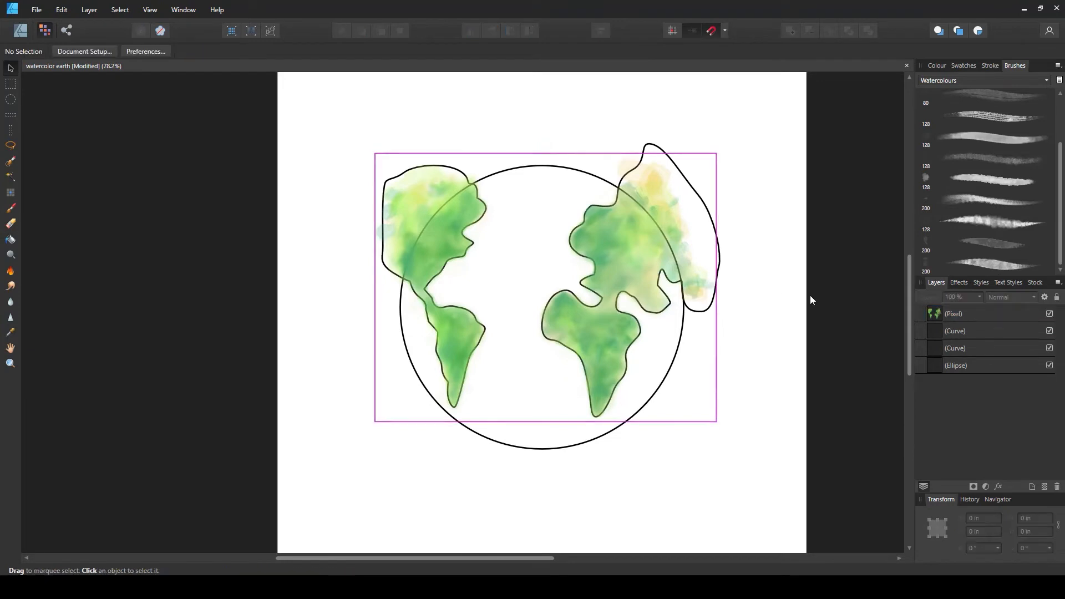
left_click(1050, 348)
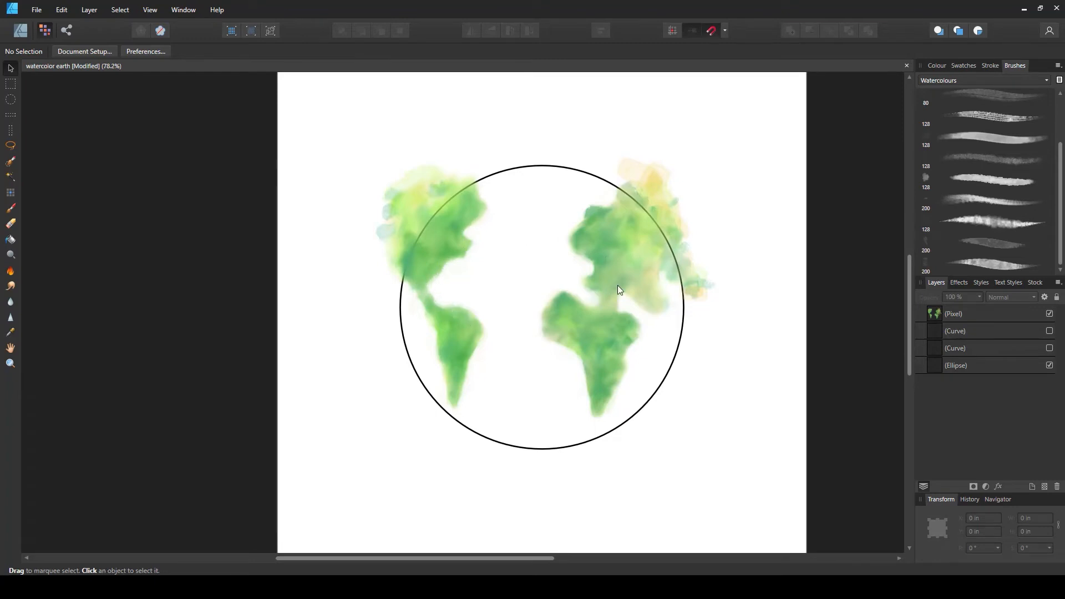
left_click(1049, 331)
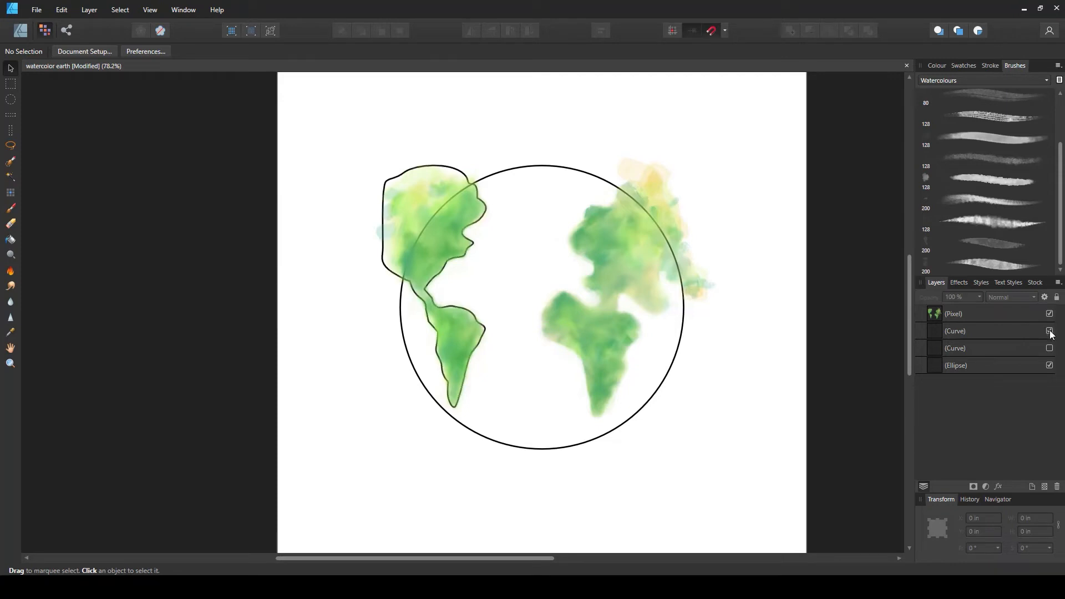
left_click(1050, 348)
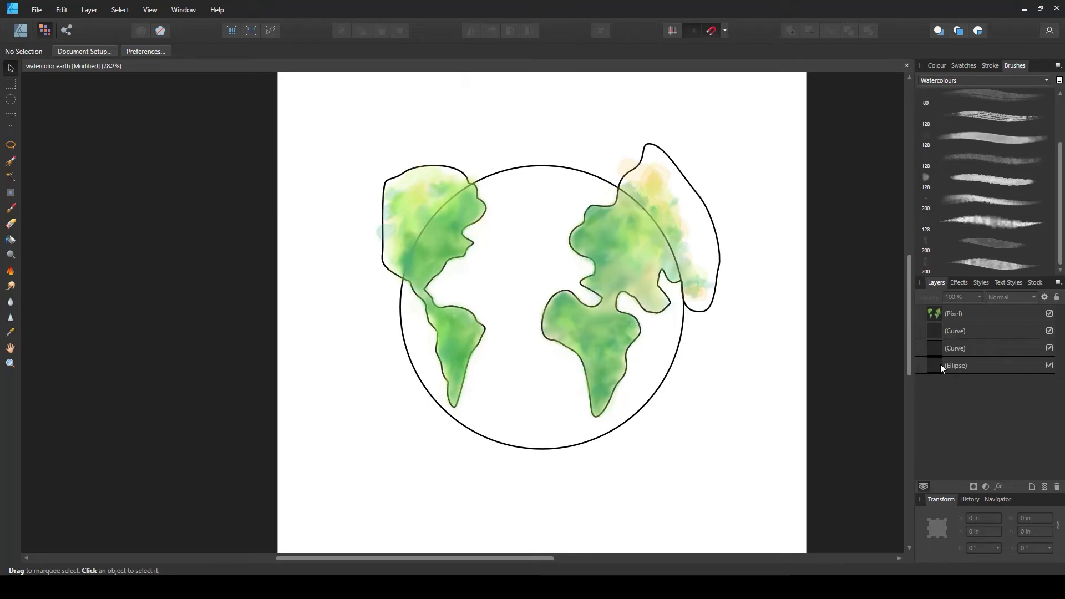
Select the globe ellipse and paint a light cyan wash (hue about 171) over the ocean with the 200 px watercolour brush enlarged to about 612 px
left_click(956, 366)
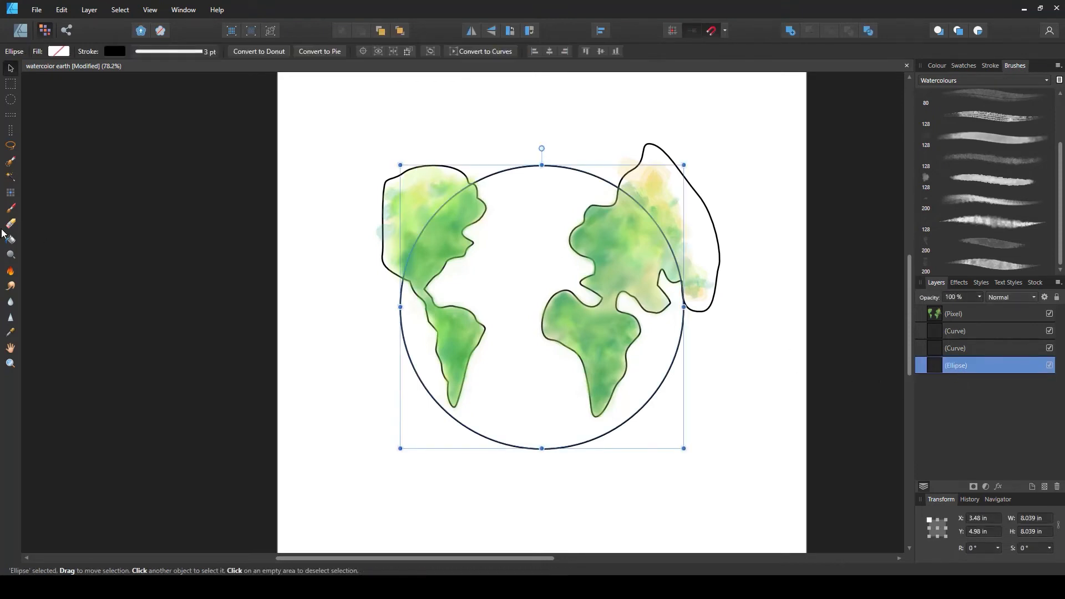
left_click(9, 214)
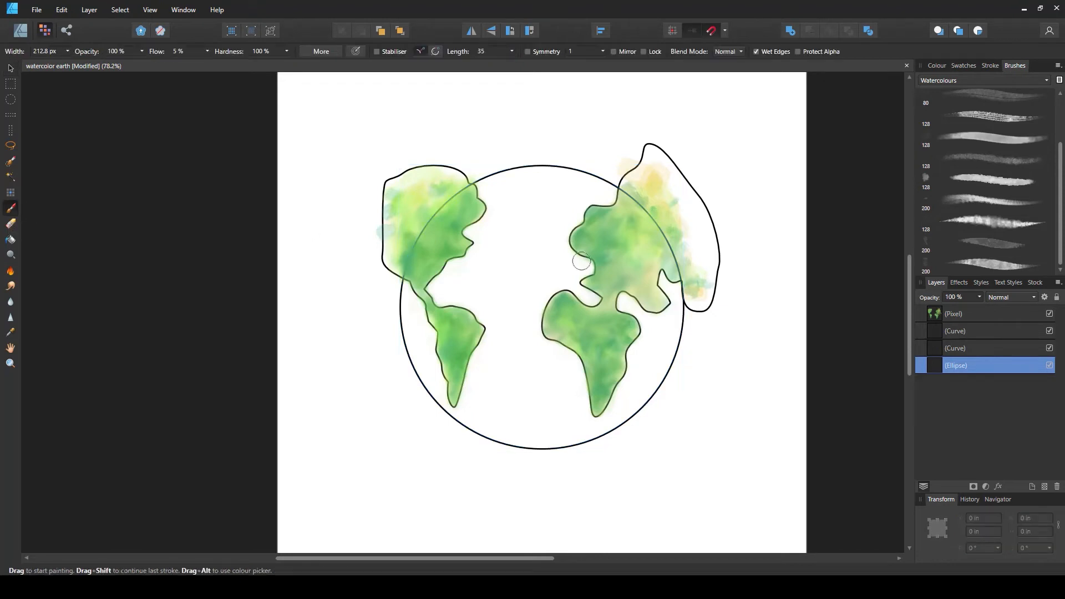
left_click(1000, 245)
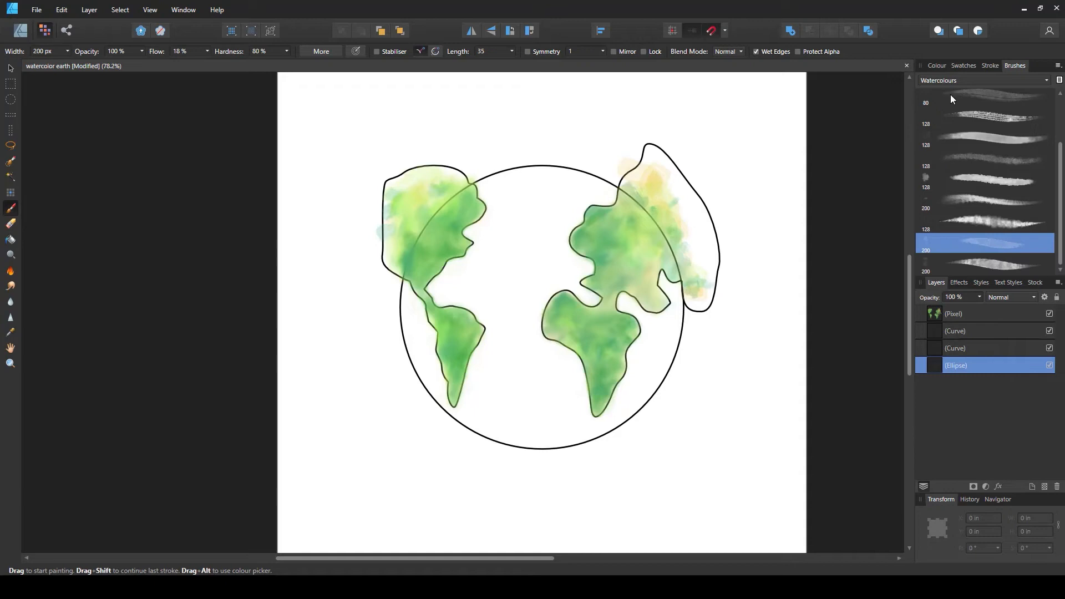
left_click(943, 65)
left_click(980, 113)
left_click(982, 139)
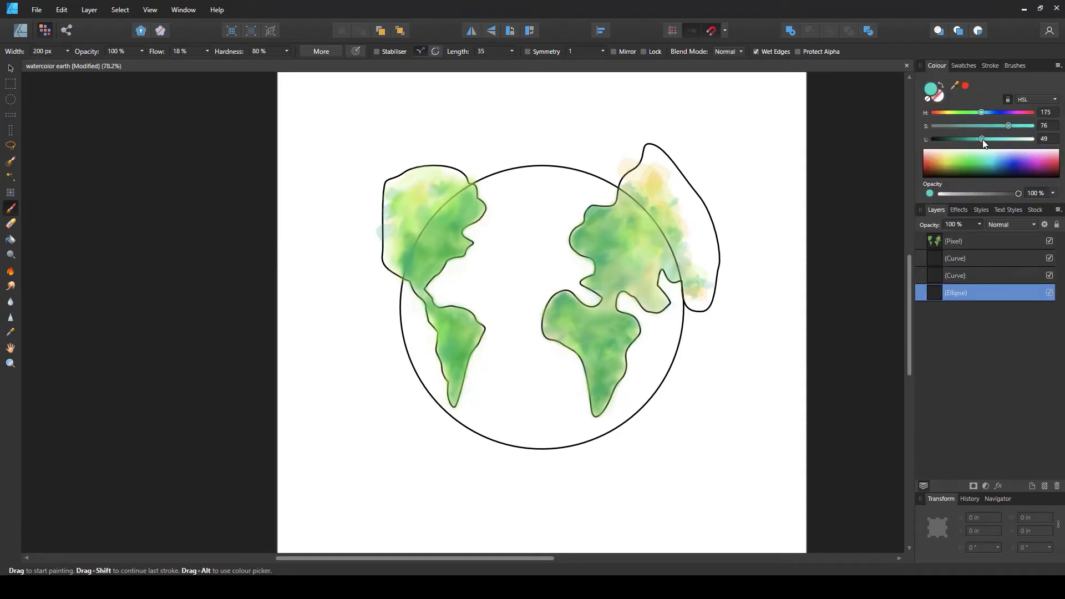
left_click_drag(1005, 137, 1051, 128)
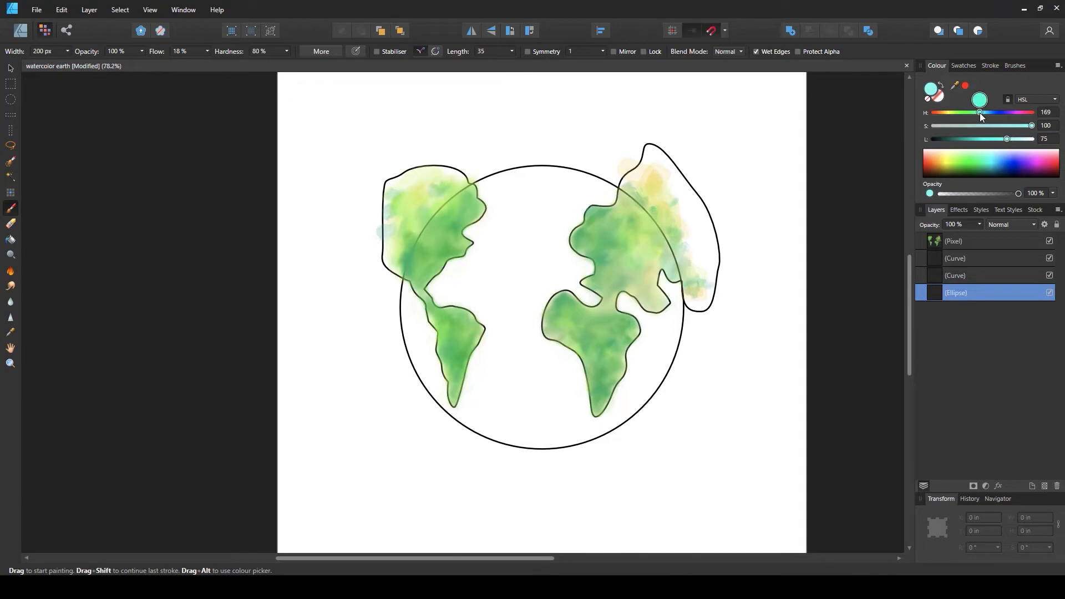
left_click_drag(980, 112, 980, 112)
key("bracketright")
key("bracketright")
key("bracketright")
key("bracketright")
key("bracketright")
key("bracketright")
key("bracketright")
mouse_move(540, 186)
left_mouse_down()
mouse_move(503, 194)
mouse_move(542, 176)
mouse_move(587, 185)
mouse_move(482, 191)
mouse_move(583, 186)
mouse_move(567, 201)
mouse_move(599, 195)
mouse_move(524, 221)
mouse_move(475, 217)
mouse_move(550, 229)
mouse_move(446, 282)
mouse_move(509, 292)
mouse_move(474, 241)
mouse_move(520, 282)
mouse_move(602, 212)
mouse_move(575, 189)
mouse_move(641, 320)
mouse_move(666, 315)
mouse_move(649, 320)
mouse_move(655, 288)
mouse_move(655, 365)
mouse_move(669, 308)
mouse_move(625, 417)
mouse_move(636, 373)
mouse_move(590, 425)
mouse_move(579, 429)
mouse_move(567, 415)
mouse_move(574, 429)
mouse_move(488, 425)
mouse_move(508, 431)
mouse_move(523, 404)
mouse_move(503, 412)
mouse_move(573, 389)
mouse_move(479, 397)
mouse_move(580, 374)
mouse_move(534, 371)
mouse_move(565, 387)
mouse_move(639, 366)
mouse_move(605, 343)
mouse_move(572, 293)
mouse_move(580, 267)
mouse_move(596, 305)
mouse_move(620, 295)
mouse_move(565, 263)
mouse_move(547, 300)
mouse_move(481, 358)
mouse_move(426, 278)
mouse_move(412, 294)
mouse_move(408, 283)
mouse_move(431, 392)
mouse_move(466, 420)
mouse_move(432, 341)
mouse_move(440, 367)
mouse_move(520, 332)
mouse_move(509, 274)
mouse_move(496, 298)
mouse_move(565, 375)
mouse_move(539, 291)
mouse_move(535, 396)
mouse_move(479, 317)
mouse_move(551, 255)
left_mouse_up()
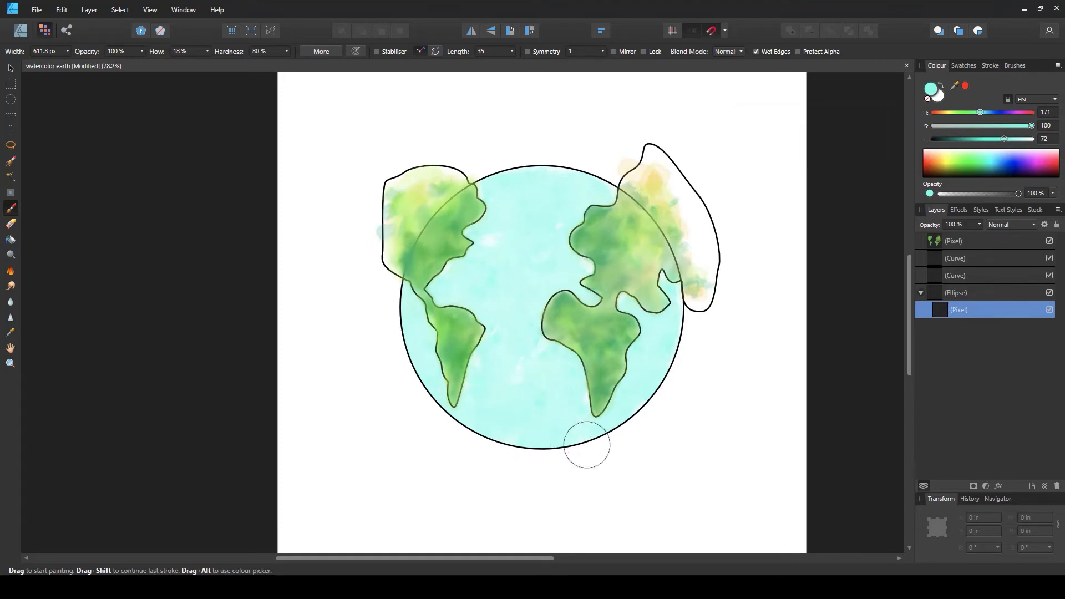
left_click_drag(759, 317, 839, 226)
Change the colour to hue 183, lightness 60 and paint more cyan strokes across the ocean
left_click(981, 114)
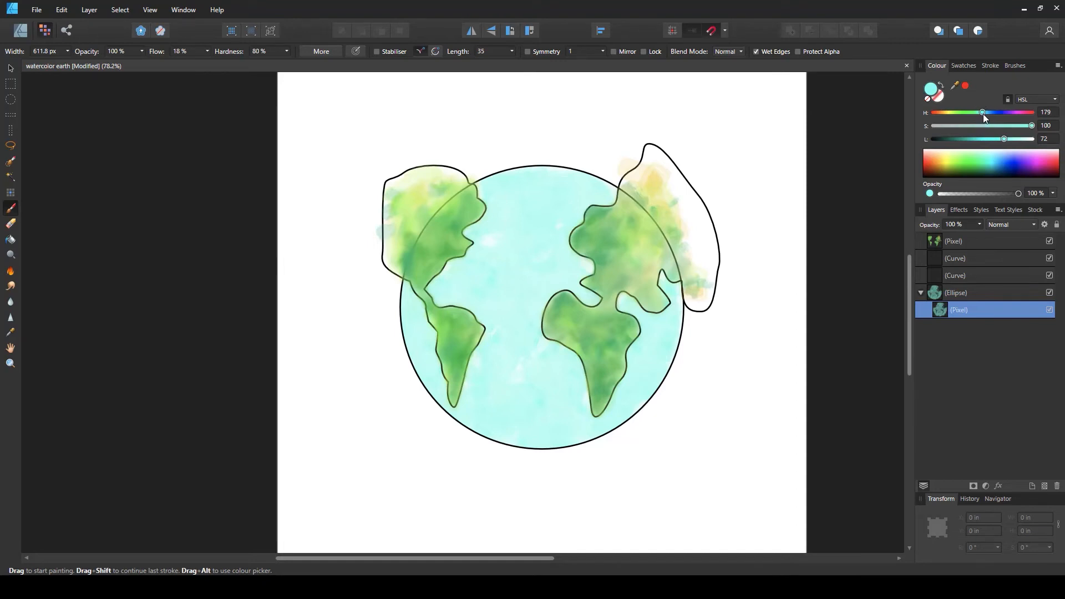
left_click_drag(1004, 139, 984, 115)
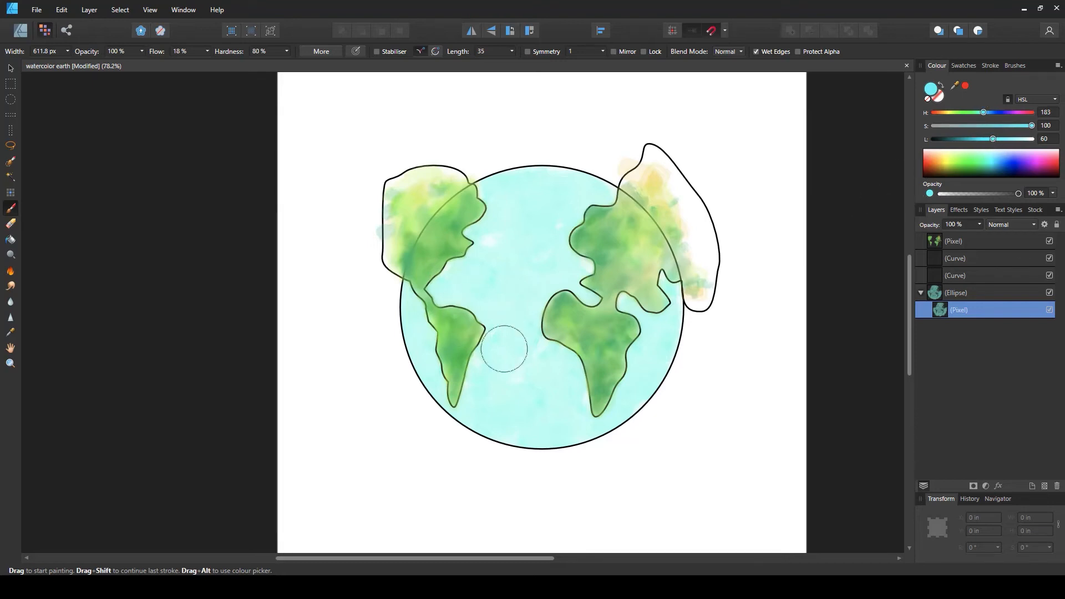
mouse_move(509, 400)
left_mouse_down()
mouse_move(545, 392)
mouse_move(544, 413)
mouse_move(470, 402)
mouse_move(548, 427)
mouse_move(487, 435)
mouse_move(576, 435)
mouse_move(617, 421)
mouse_move(561, 431)
mouse_move(566, 381)
left_mouse_up()
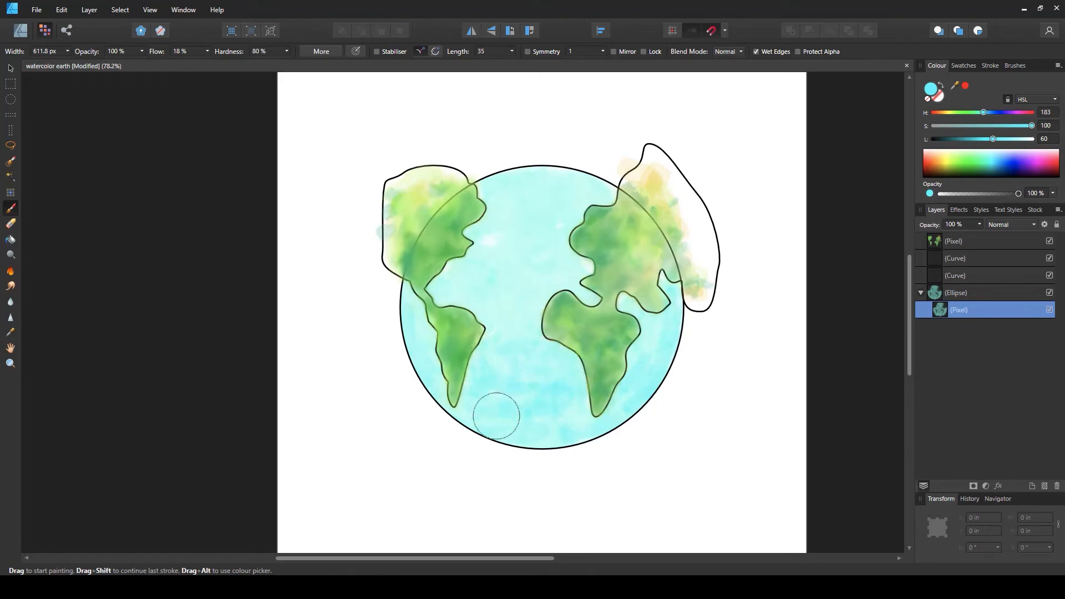
left_click_drag(457, 283, 450, 280)
left_click_drag(497, 221, 492, 241)
mouse_move(543, 183)
left_mouse_down()
mouse_move(488, 190)
mouse_move(568, 180)
mouse_move(604, 203)
mouse_move(573, 178)
mouse_move(538, 177)
mouse_move(571, 224)
mouse_move(528, 228)
mouse_move(509, 248)
mouse_move(553, 270)
mouse_move(552, 282)
mouse_move(525, 253)
mouse_move(541, 287)
left_mouse_up()
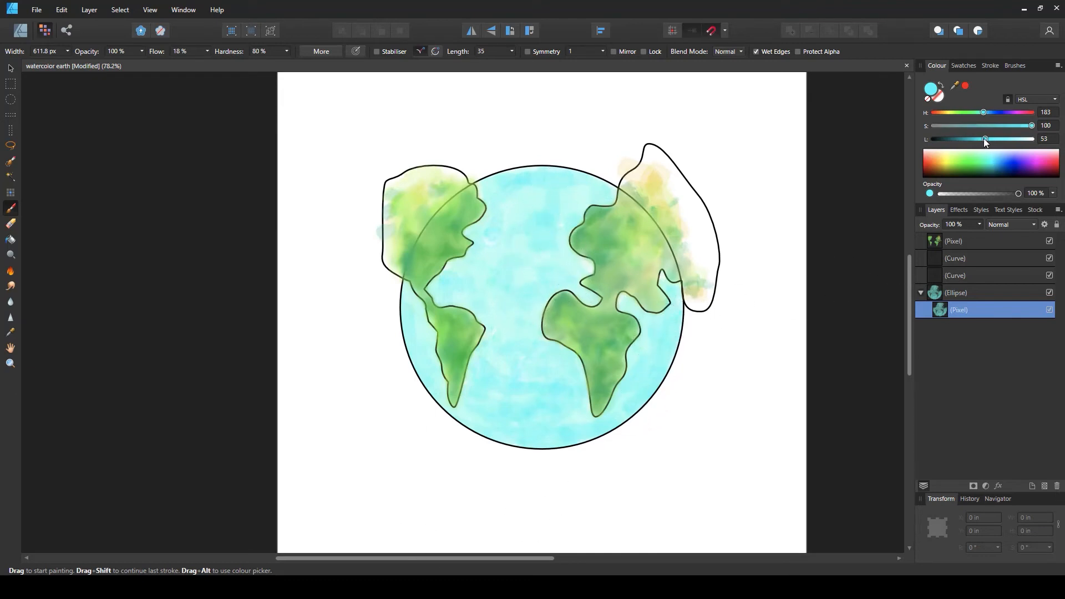
Paint deeper blue strokes over the lower ocean in hue 201 (saturation 75, lightness 44) and hue 197 (saturation 93, lightness 50)
left_click_drag(986, 114, 988, 112)
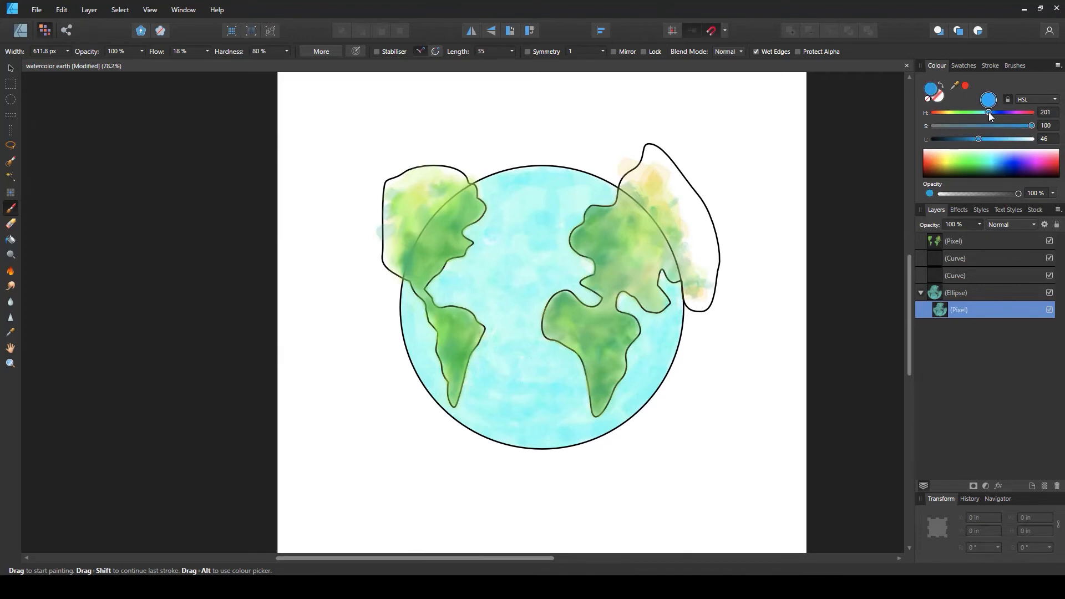
left_click(1005, 126)
left_click(977, 139)
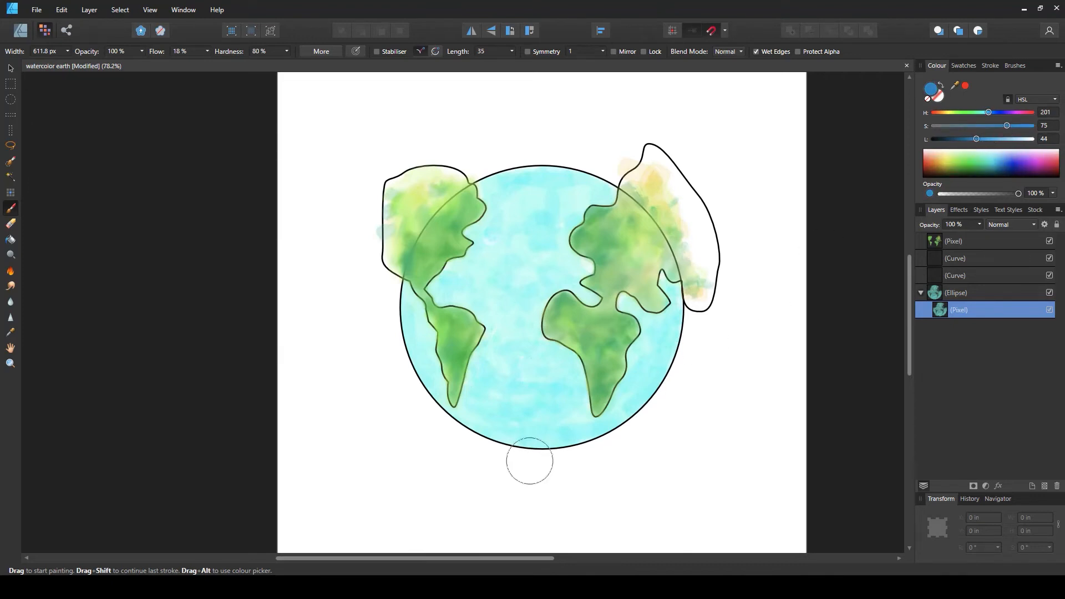
mouse_move(530, 461)
left_mouse_down()
mouse_move(601, 416)
mouse_move(564, 433)
mouse_move(557, 418)
mouse_move(577, 403)
mouse_move(502, 432)
mouse_move(539, 409)
mouse_move(498, 419)
mouse_move(508, 412)
mouse_move(444, 390)
mouse_move(410, 340)
mouse_move(400, 299)
mouse_move(461, 402)
mouse_move(406, 349)
mouse_move(410, 324)
mouse_move(544, 393)
mouse_move(526, 400)
mouse_move(504, 388)
mouse_move(494, 413)
left_mouse_up()
mouse_move(646, 387)
left_mouse_down()
mouse_move(675, 330)
mouse_move(635, 353)
mouse_move(659, 349)
mouse_move(650, 374)
mouse_move(501, 390)
mouse_move(507, 363)
mouse_move(555, 367)
mouse_move(492, 371)
mouse_move(541, 382)
left_mouse_up()
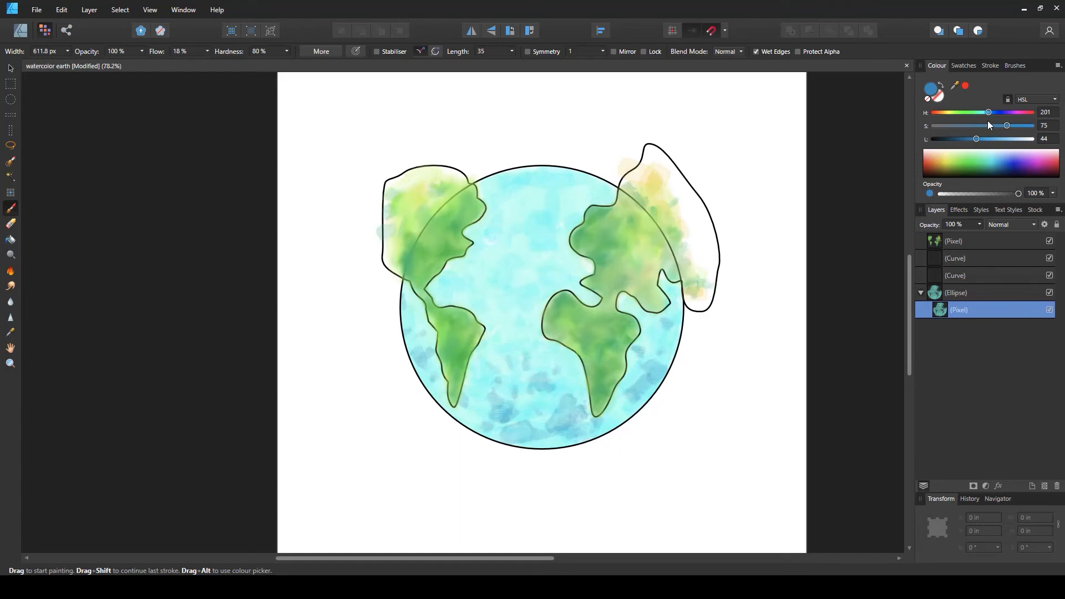
left_click_drag(977, 139, 988, 113)
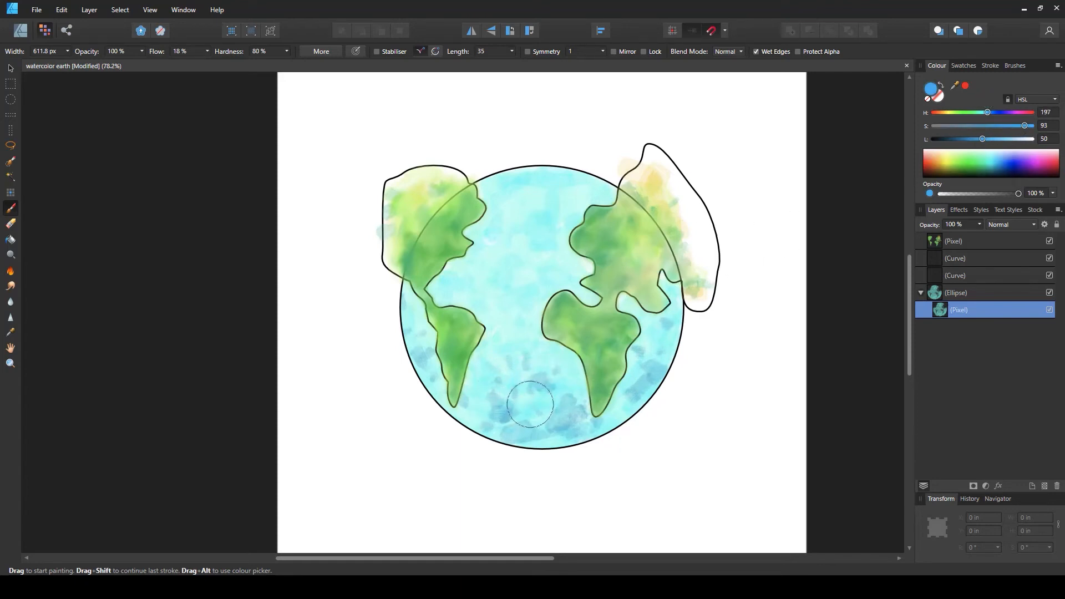
mouse_move(529, 405)
left_mouse_down()
mouse_move(546, 382)
mouse_move(485, 369)
mouse_move(541, 353)
mouse_move(490, 327)
mouse_move(471, 290)
mouse_move(435, 288)
mouse_move(554, 356)
mouse_move(553, 366)
mouse_move(547, 358)
mouse_move(501, 392)
mouse_move(477, 379)
mouse_move(479, 407)
mouse_move(478, 377)
mouse_move(490, 417)
mouse_move(480, 421)
mouse_move(445, 381)
left_mouse_up()
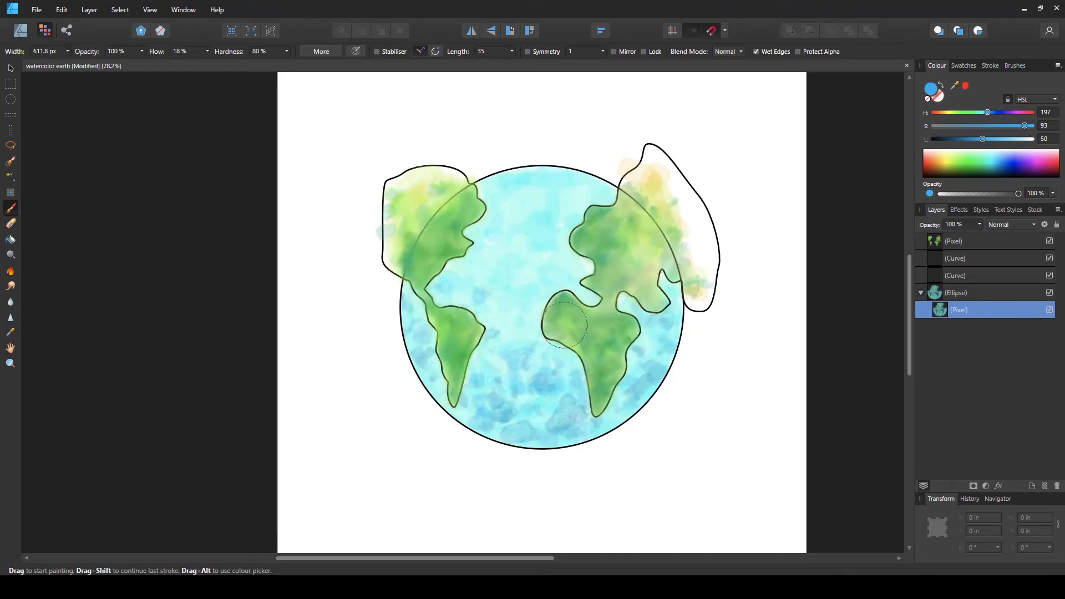
Switch to the Smudge Brush with the 200 px watercolour brush enlarged to about 463 px and blend the ocean colours
left_click(12, 286)
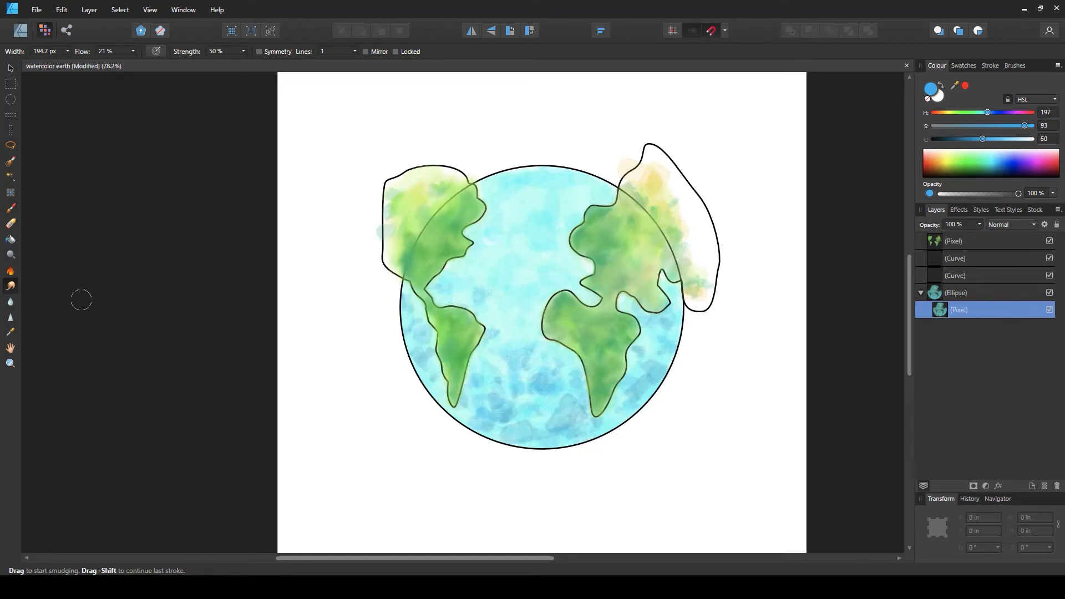
left_click(1015, 65)
left_click(1006, 245)
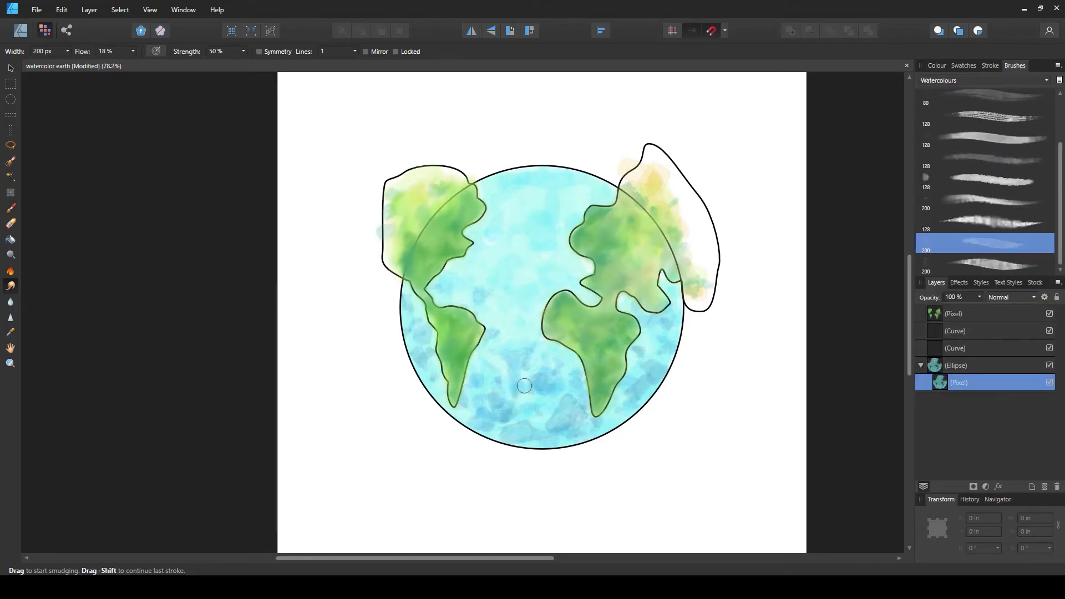
key("bracketright")
key("bracketright")
key("bracketright")
key("bracketright")
key("bracketright")
key("bracketright")
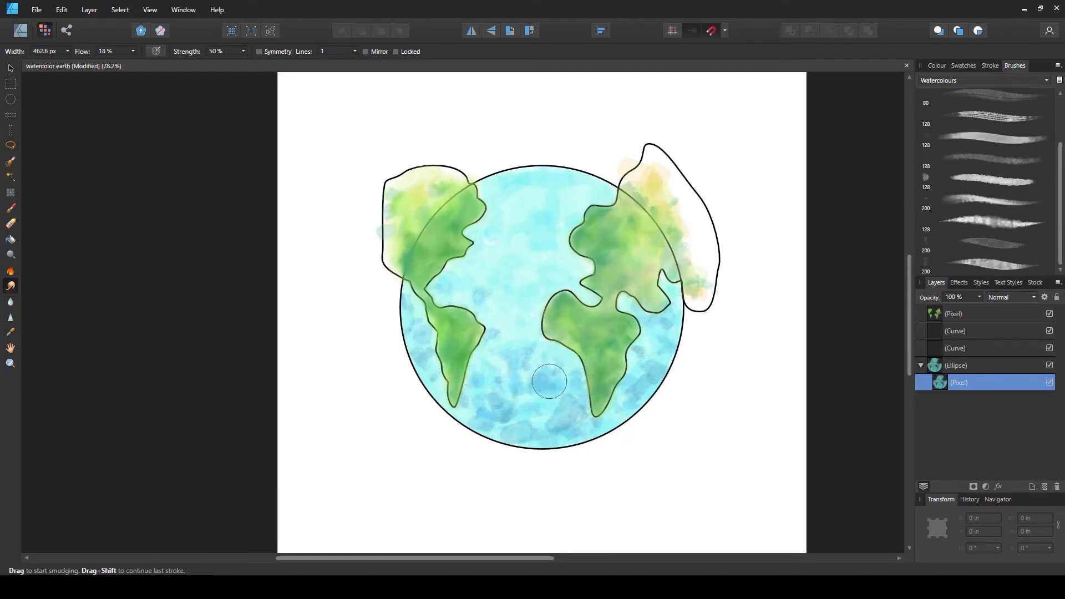
mouse_move(549, 381)
left_mouse_down()
mouse_move(513, 353)
mouse_move(558, 348)
mouse_move(538, 367)
mouse_move(467, 351)
mouse_move(476, 375)
mouse_move(479, 329)
mouse_move(492, 345)
mouse_move(467, 295)
mouse_move(476, 294)
mouse_move(449, 278)
mouse_move(470, 291)
mouse_move(430, 288)
mouse_move(408, 316)
mouse_move(407, 284)
mouse_move(436, 369)
mouse_move(503, 417)
mouse_move(492, 413)
mouse_move(566, 432)
mouse_move(526, 334)
mouse_move(534, 386)
mouse_move(577, 420)
mouse_move(508, 390)
mouse_move(622, 399)
mouse_move(620, 293)
mouse_move(646, 395)
mouse_move(478, 454)
mouse_move(542, 391)
mouse_move(530, 401)
mouse_move(589, 391)
mouse_move(569, 413)
mouse_move(526, 355)
mouse_move(605, 253)
left_mouse_up()
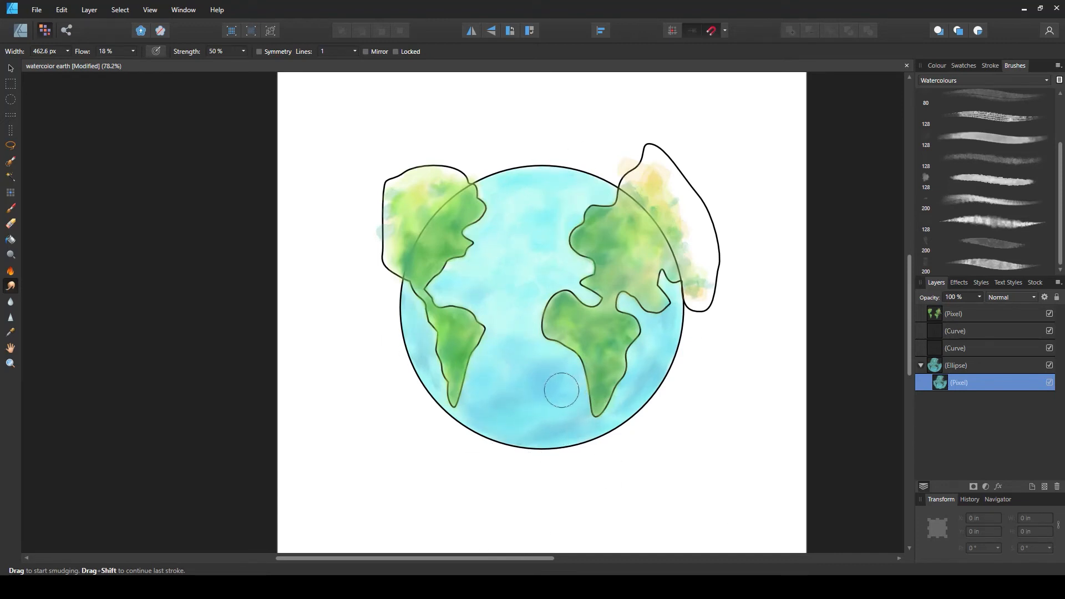
Switch to the Paint Brush with the 80 px Dense Wash brush enlarged to about 281 px and dab hue-203 blue spots along the globe's bottom edge
left_click(10, 209)
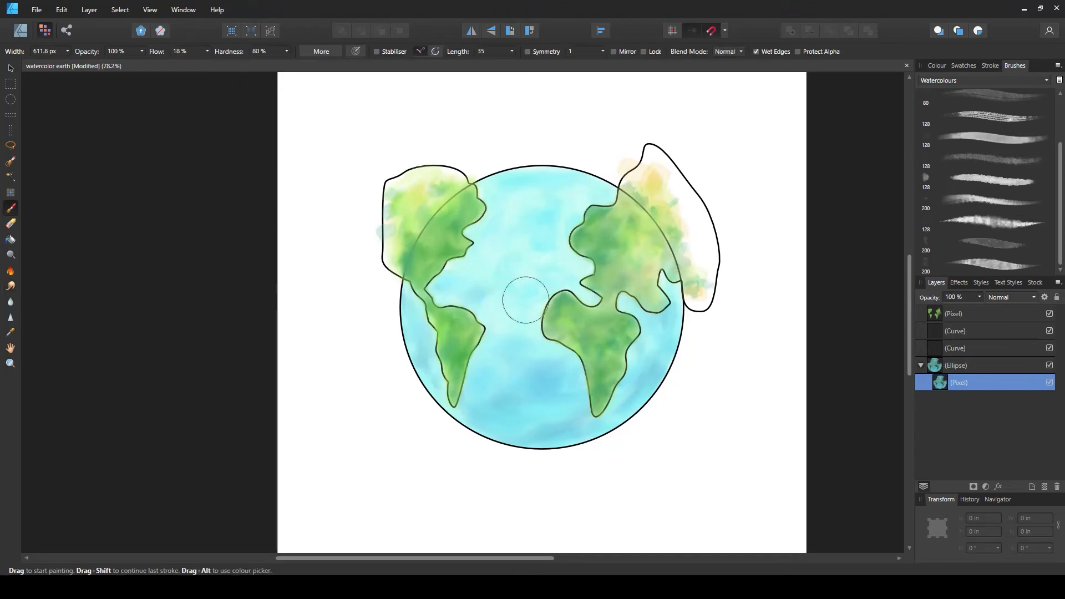
left_click_drag(1061, 161, 1061, 116)
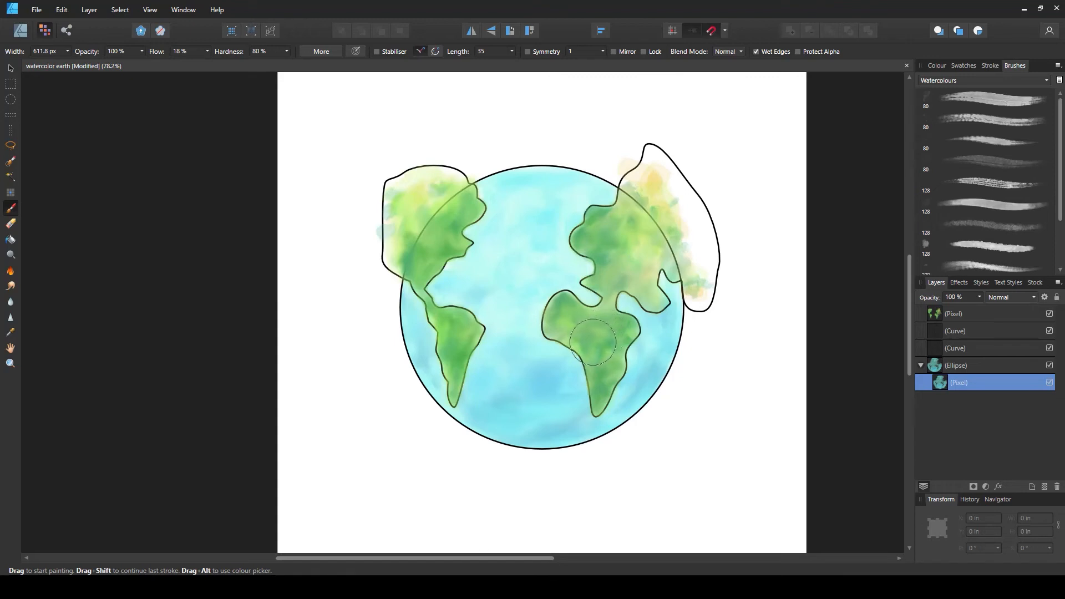
left_click(991, 144)
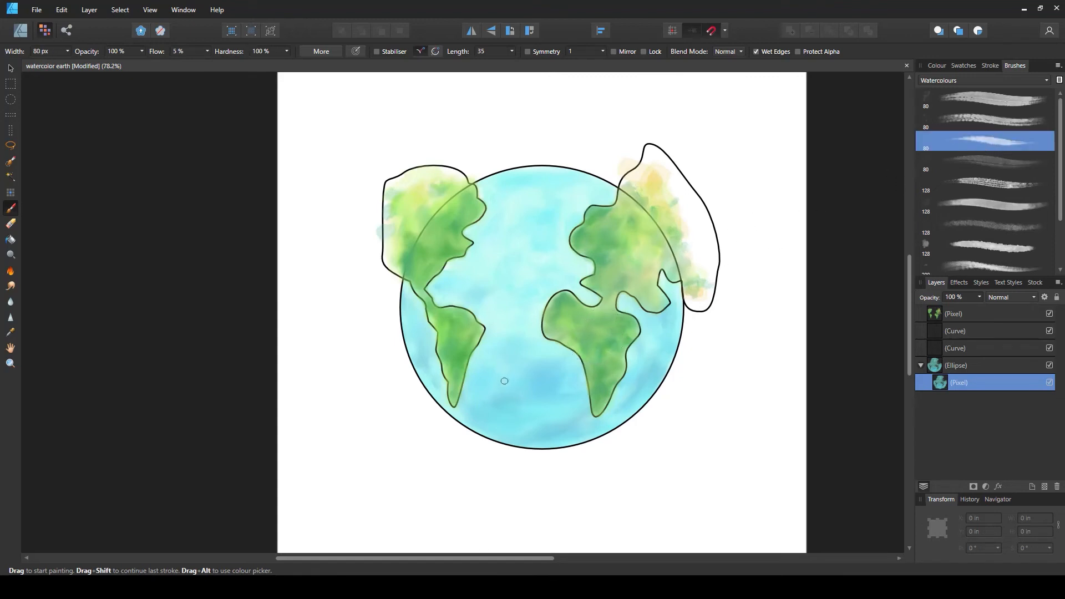
key("bracketright")
key("bracketright")
key("bracketright")
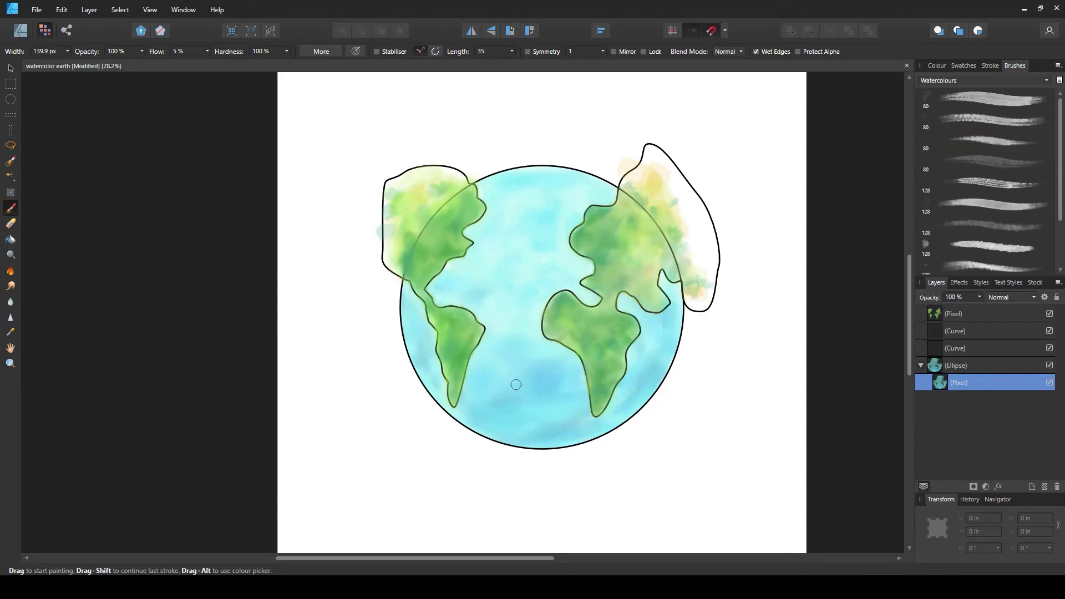
left_click(963, 65)
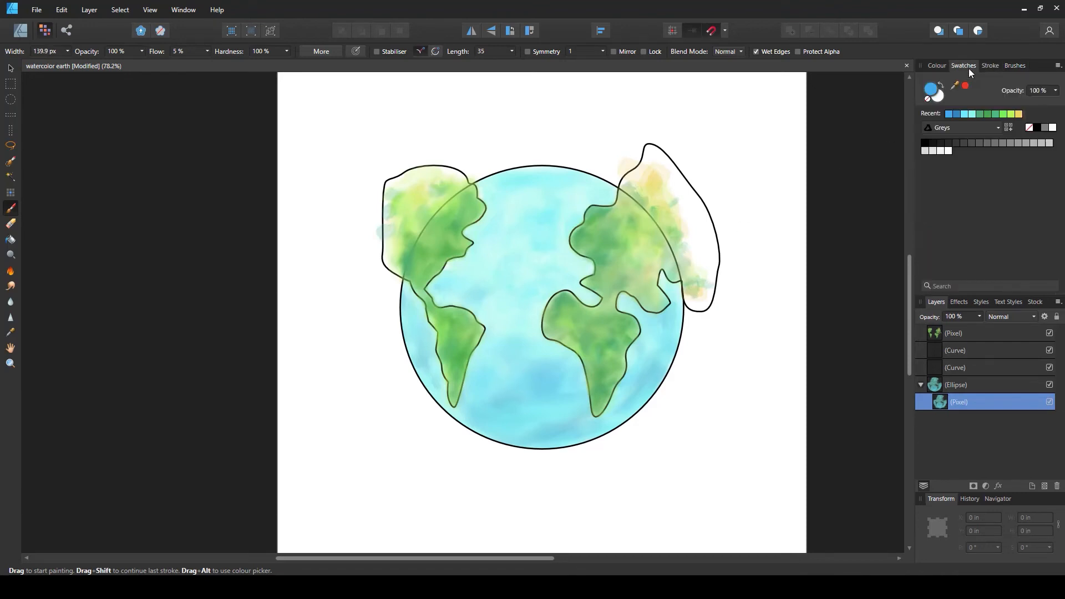
left_click(937, 65)
left_click_drag(981, 138, 978, 138)
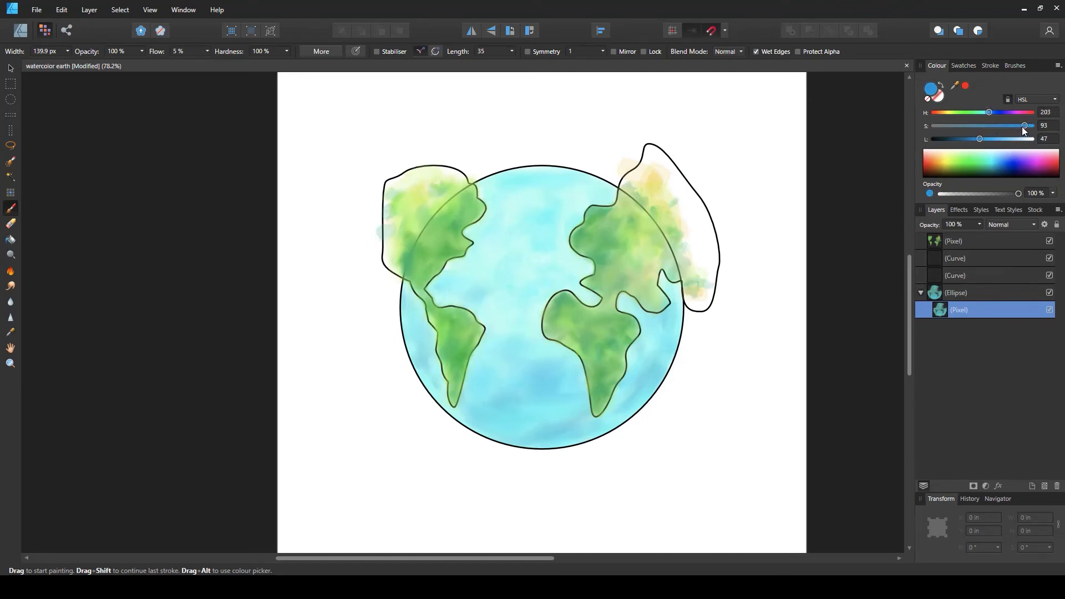
left_click_drag(1025, 126, 1026, 125)
key("bracketright")
key("bracketright")
left_click(574, 422)
left_click(573, 408)
left_click(542, 418)
left_click(518, 417)
left_click(492, 412)
left_click(478, 409)
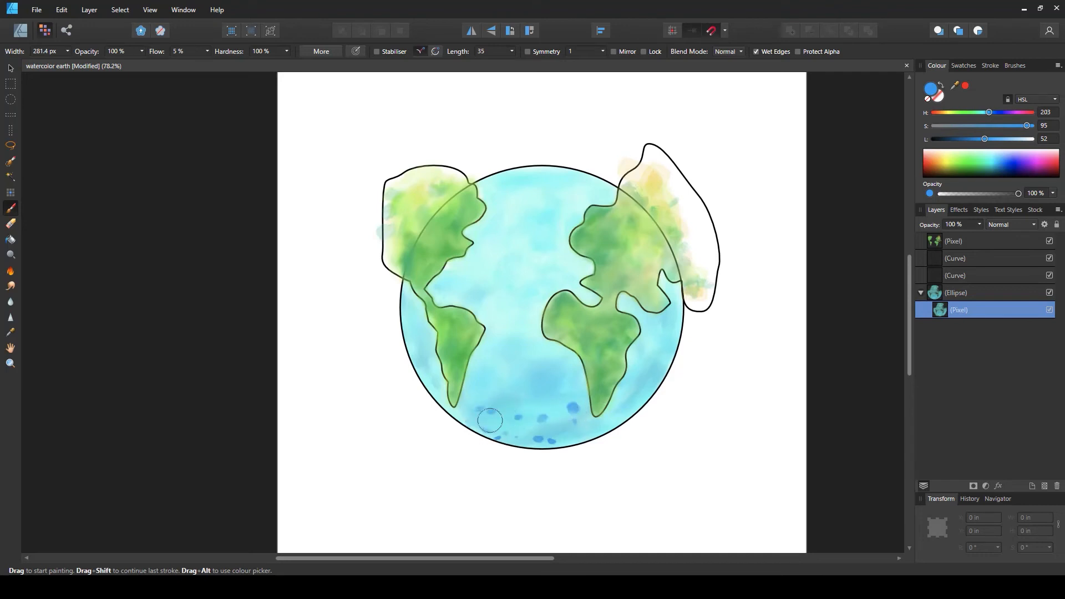
left_click(472, 404)
Dab more blue spots over the ocean on the globe's left side and upper middle
left_click(414, 327)
left_click(422, 353)
left_click(553, 249)
left_click(535, 268)
left_click(530, 282)
left_click(542, 287)
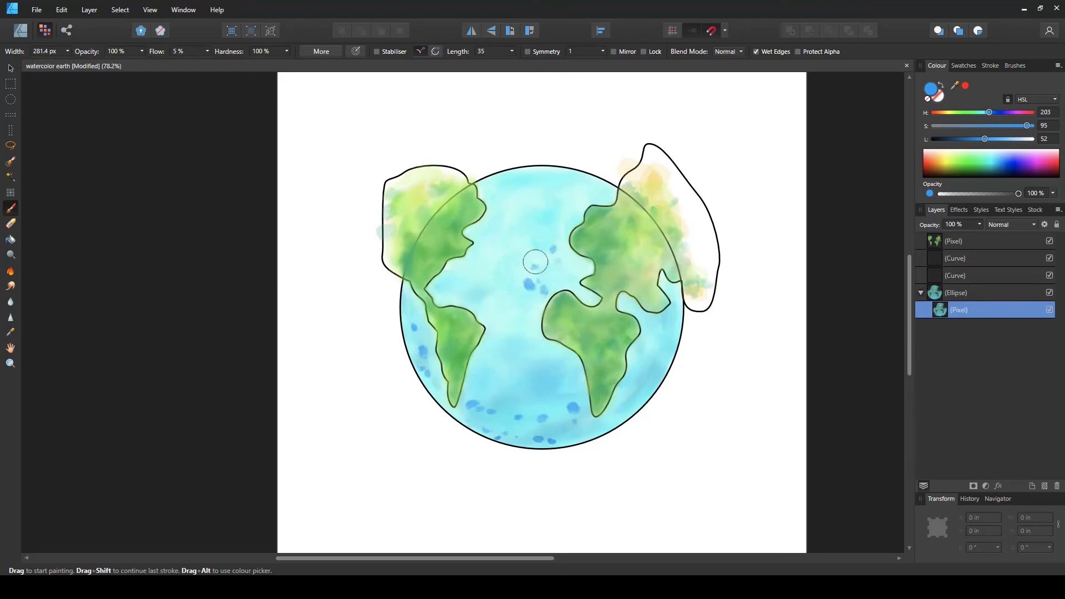
left_click(520, 184)
left_click(507, 192)
Dab blue spots across the lower ocean and along the globe's right side beside Africa
left_click(563, 385)
left_click(513, 394)
left_click(519, 379)
left_click(535, 384)
left_click(542, 401)
left_click(654, 365)
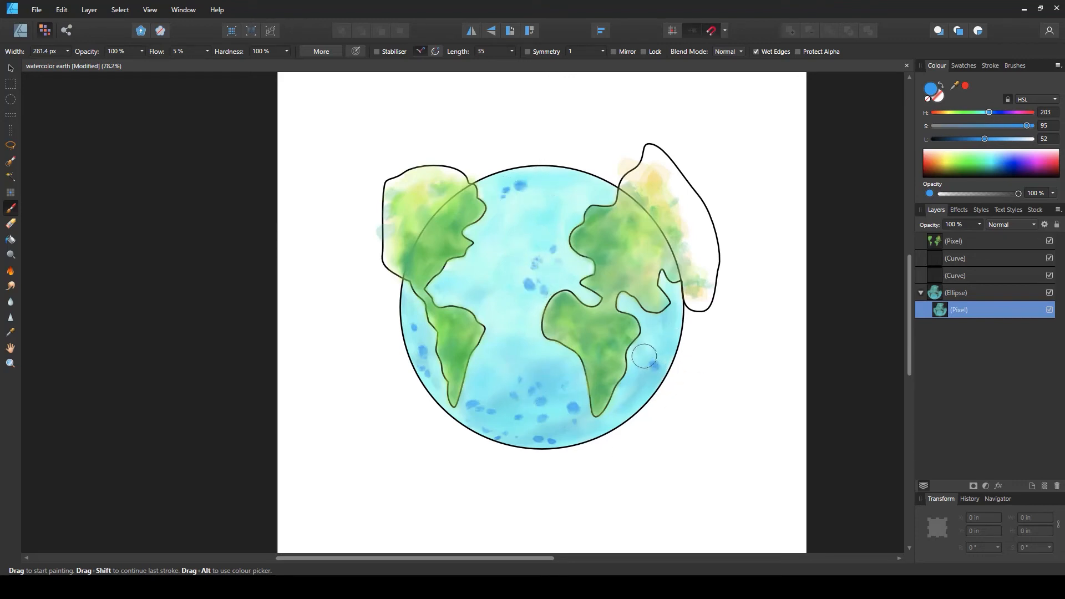
left_click(646, 353)
left_click(666, 337)
left_click(629, 415)
left_click(612, 423)
left_click(585, 436)
left_click(641, 381)
left_click(509, 383)
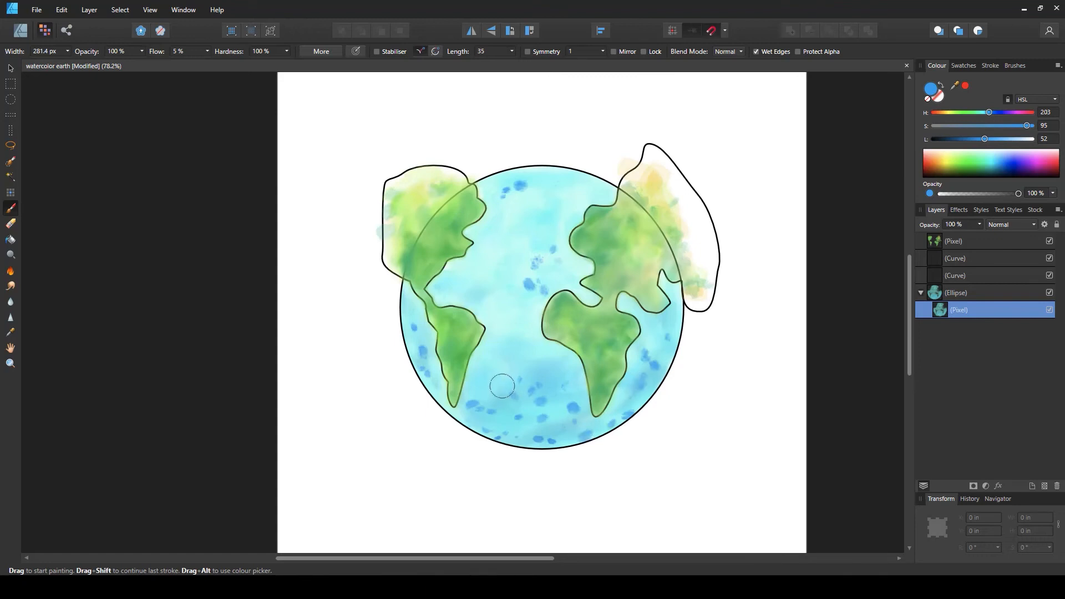
left_click(493, 386)
left_click(473, 381)
left_click(477, 392)
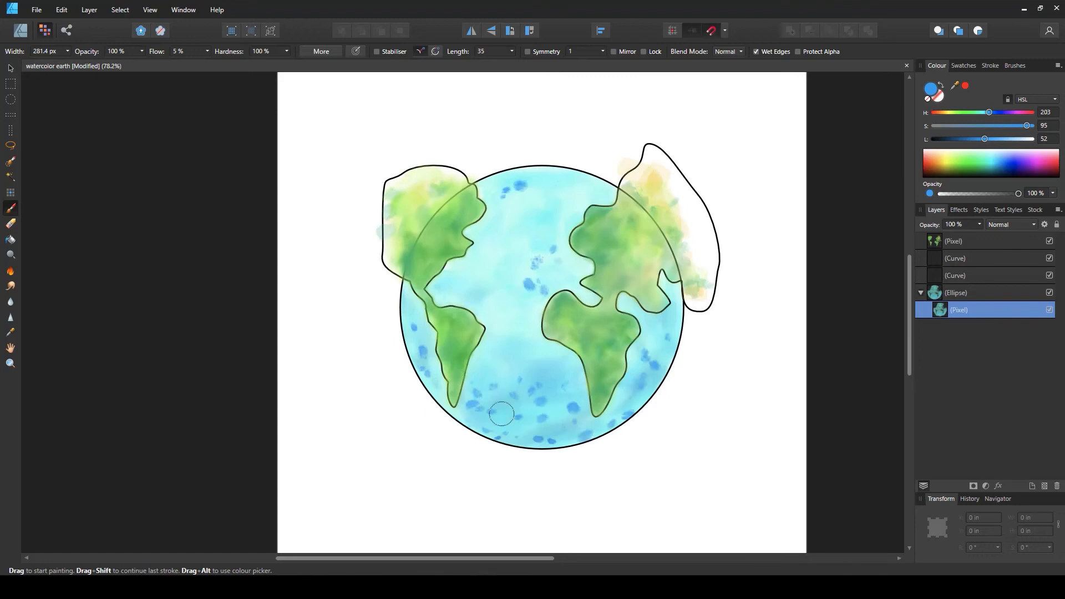
left_click(552, 432)
left_click(600, 425)
left_click(652, 348)
left_click(655, 342)
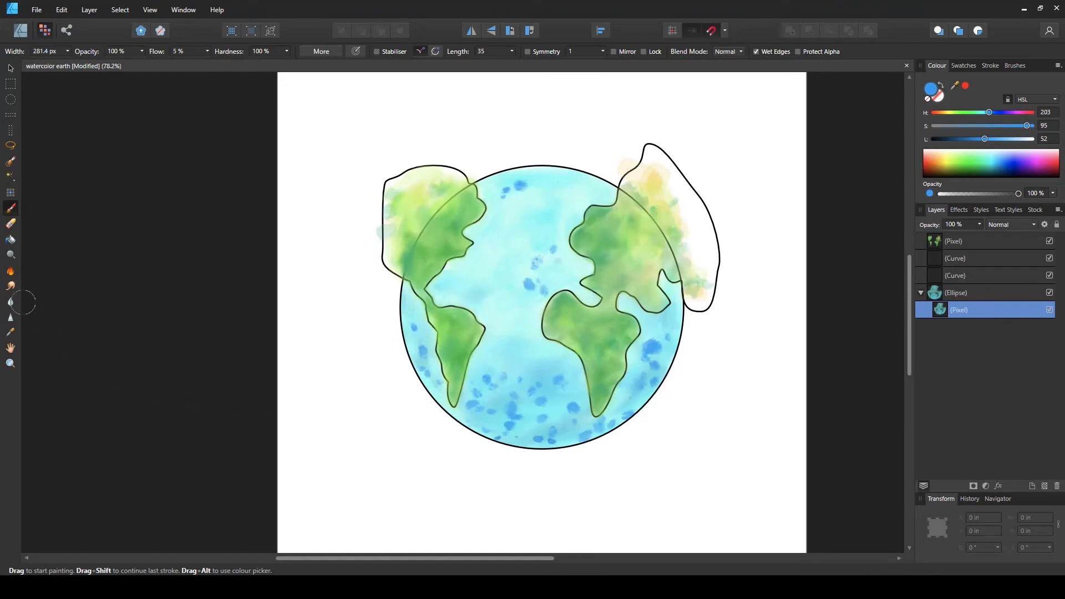
Switch to the Smudge Brush with a 128 px watercolour brush enlarged to about 190 px and smudge the blue spots across the ocean
left_click(9, 286)
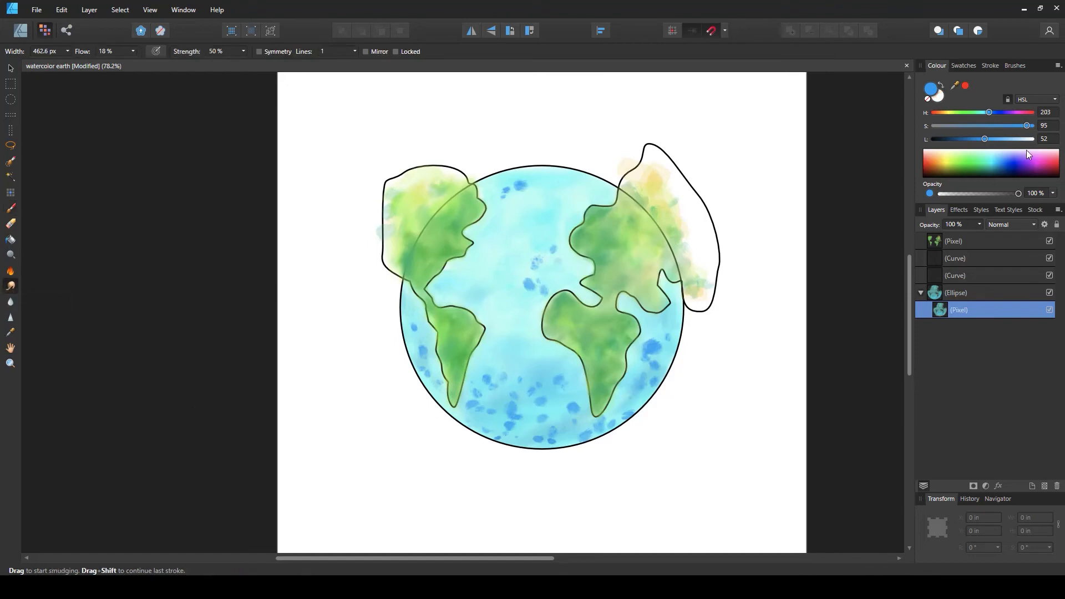
left_click(1014, 66)
scroll(998, 250, "down", 2)
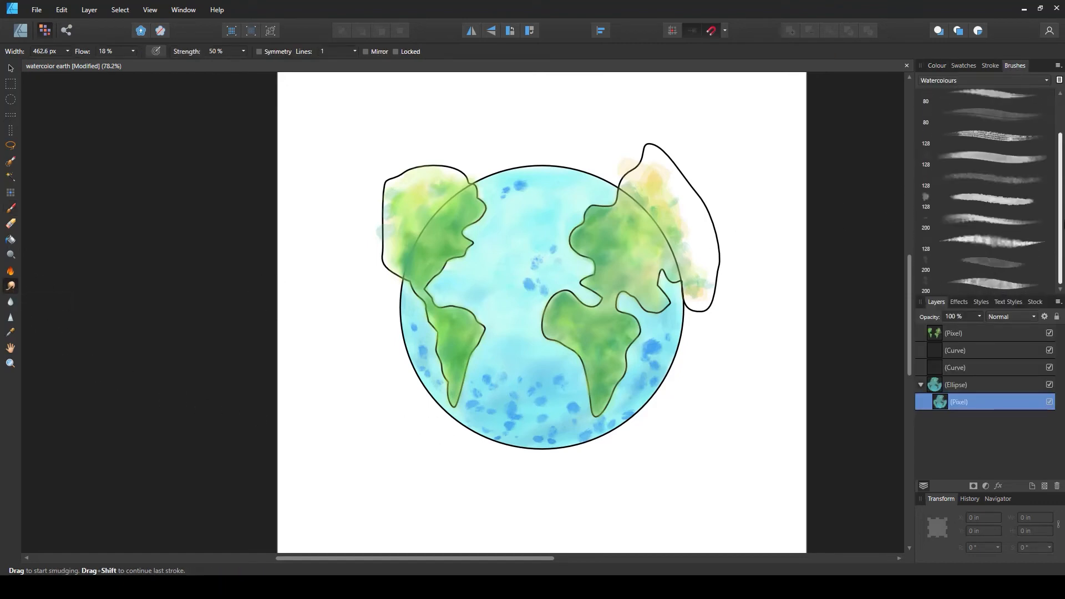
left_click(988, 243)
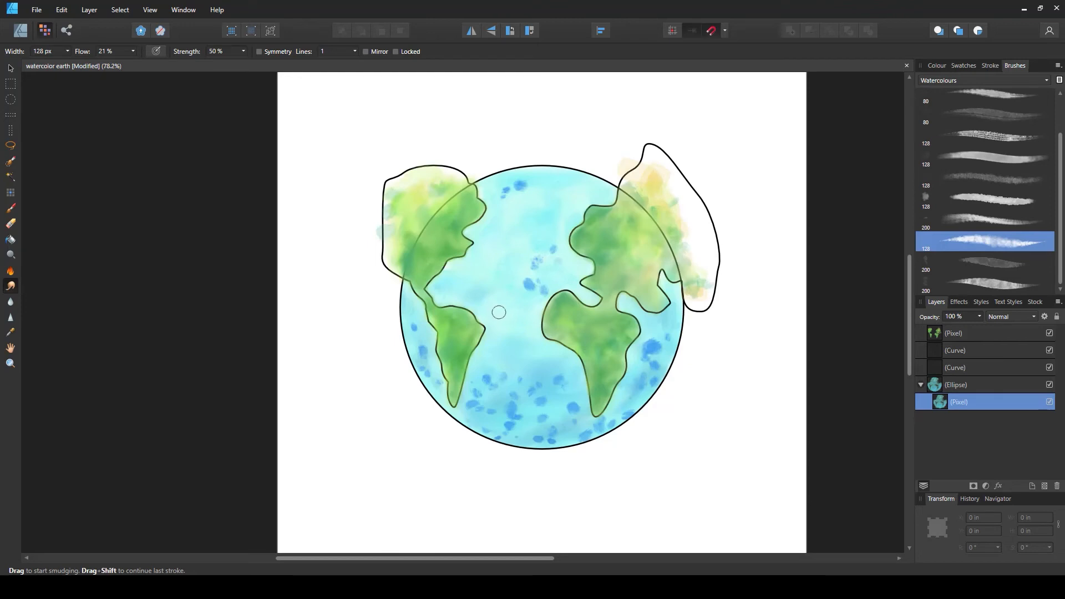
key("bracketright")
key("bracketright")
key("bracketright")
key("bracketright")
key("bracketright")
key("bracketright")
key("bracketright")
key("bracketleft")
key("bracketleft")
mouse_move(526, 289)
left_mouse_down()
mouse_move(543, 251)
mouse_move(528, 259)
mouse_move(545, 263)
mouse_move(553, 248)
mouse_move(537, 293)
mouse_move(522, 278)
mouse_move(505, 293)
left_mouse_up()
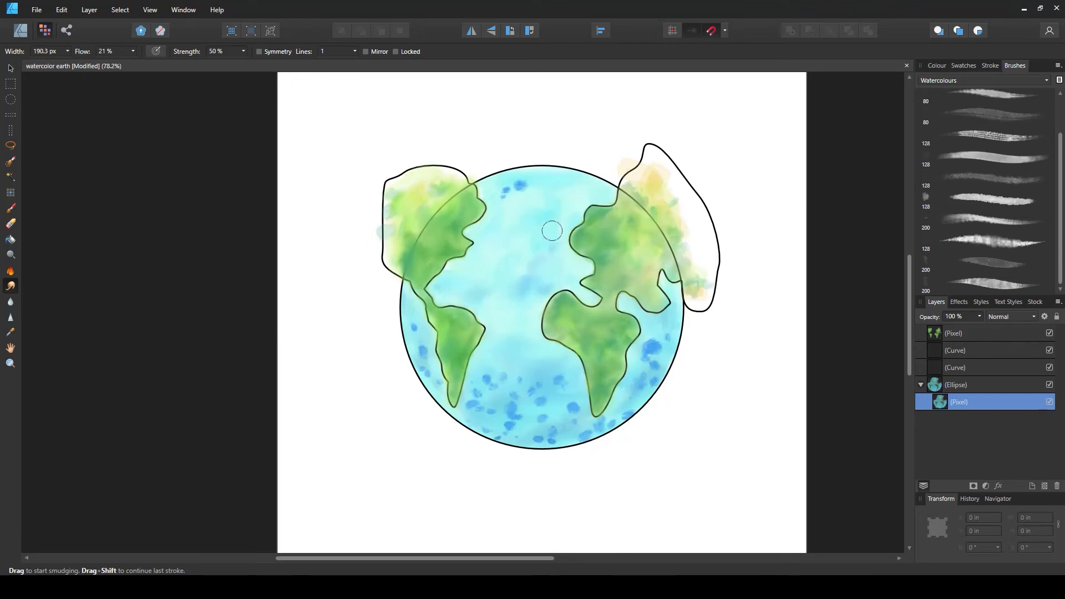
mouse_move(504, 187)
left_mouse_down()
mouse_move(534, 186)
mouse_move(503, 177)
mouse_move(546, 180)
mouse_move(537, 195)
mouse_move(521, 186)
mouse_move(500, 208)
mouse_move(496, 192)
mouse_move(511, 198)
mouse_move(496, 211)
mouse_move(527, 208)
mouse_move(512, 184)
mouse_move(546, 178)
mouse_move(545, 196)
mouse_move(508, 185)
mouse_move(539, 179)
mouse_move(502, 201)
mouse_move(513, 294)
mouse_move(521, 279)
mouse_move(514, 271)
mouse_move(506, 407)
mouse_move(493, 390)
mouse_move(499, 368)
mouse_move(477, 372)
mouse_move(527, 388)
mouse_move(579, 366)
mouse_move(478, 385)
mouse_move(589, 378)
mouse_move(474, 408)
mouse_move(590, 393)
mouse_move(485, 407)
mouse_move(576, 389)
mouse_move(567, 384)
mouse_move(528, 416)
mouse_move(595, 389)
mouse_move(485, 424)
mouse_move(610, 406)
mouse_move(481, 429)
mouse_move(541, 442)
mouse_move(630, 413)
mouse_move(552, 439)
mouse_move(651, 374)
mouse_move(573, 450)
left_mouse_up()
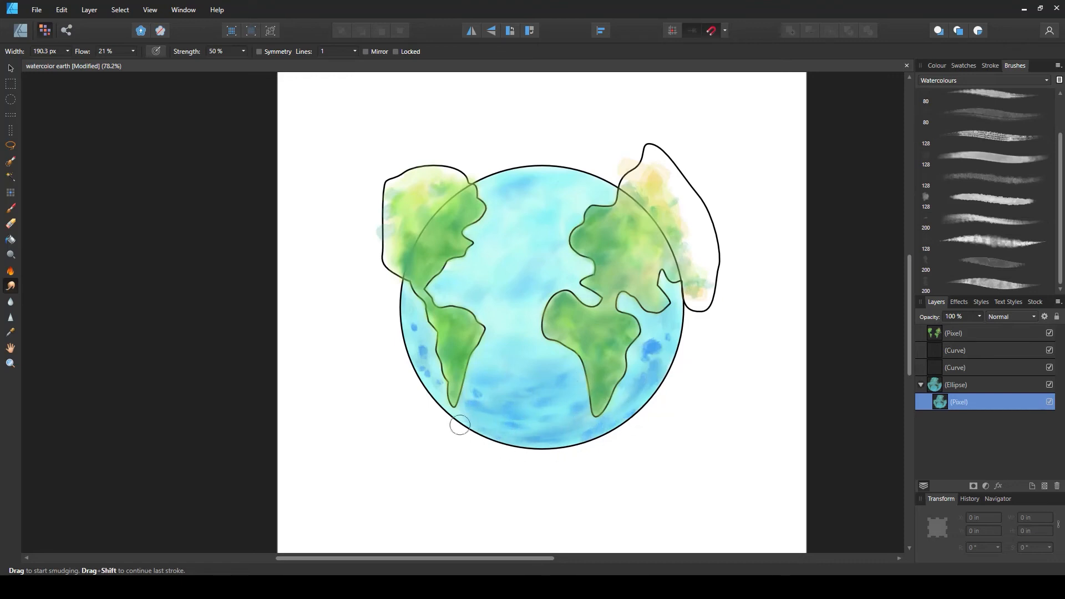
mouse_move(460, 425)
left_mouse_down()
mouse_move(397, 303)
mouse_move(433, 380)
mouse_move(402, 281)
mouse_move(440, 395)
mouse_move(418, 308)
mouse_move(422, 363)
mouse_move(396, 301)
mouse_move(410, 347)
mouse_move(392, 323)
mouse_move(398, 313)
mouse_move(451, 387)
mouse_move(432, 340)
mouse_move(427, 373)
mouse_move(573, 413)
mouse_move(584, 378)
mouse_move(656, 377)
mouse_move(634, 377)
mouse_move(632, 347)
mouse_move(650, 387)
mouse_move(470, 393)
mouse_move(523, 397)
mouse_move(505, 415)
mouse_move(527, 387)
mouse_move(530, 329)
mouse_move(543, 322)
mouse_move(447, 256)
mouse_move(548, 159)
mouse_move(587, 293)
mouse_move(678, 330)
mouse_move(613, 445)
mouse_move(474, 316)
mouse_move(460, 250)
mouse_move(403, 318)
mouse_move(514, 390)
left_mouse_up()
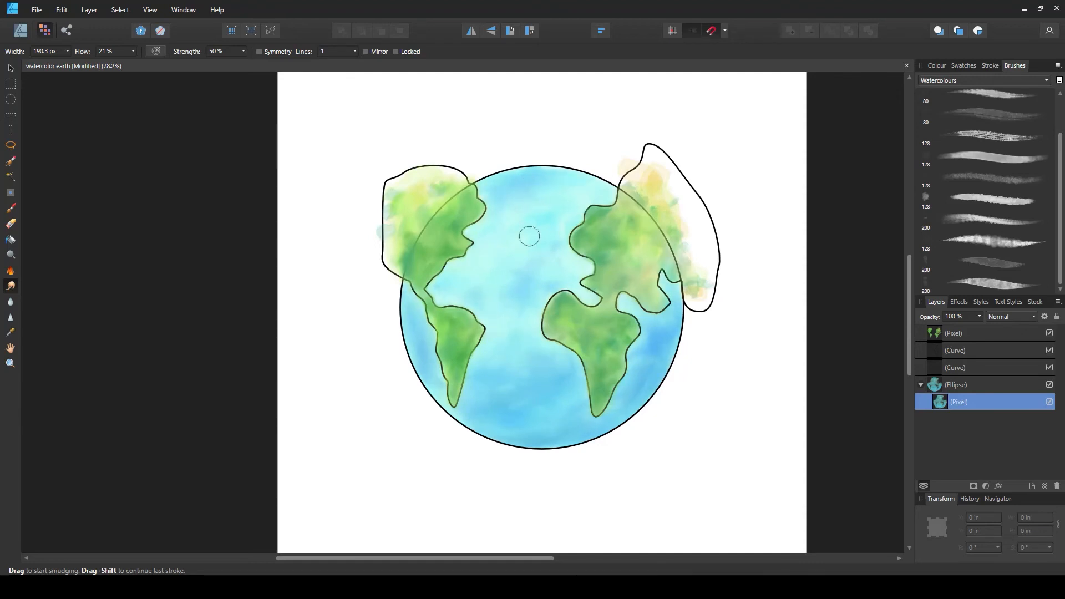
Move both continent outline curves inside the globe ellipse so they are clipped to it
scroll(659, 384, "down", 2)
scroll(651, 358, "up", 1)
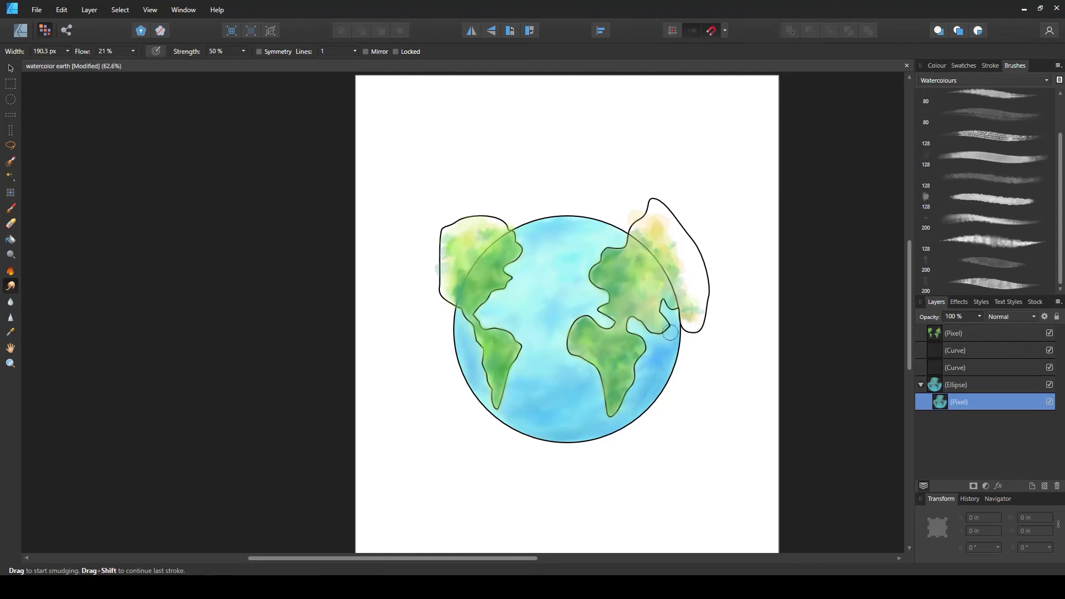
scroll(643, 336, "up", 1)
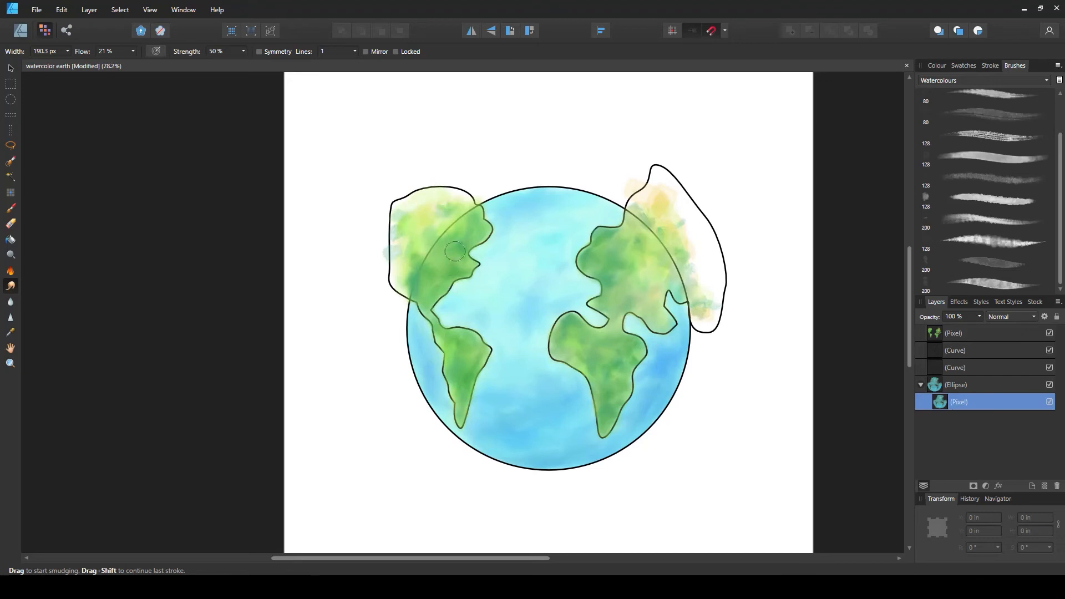
left_click(10, 69)
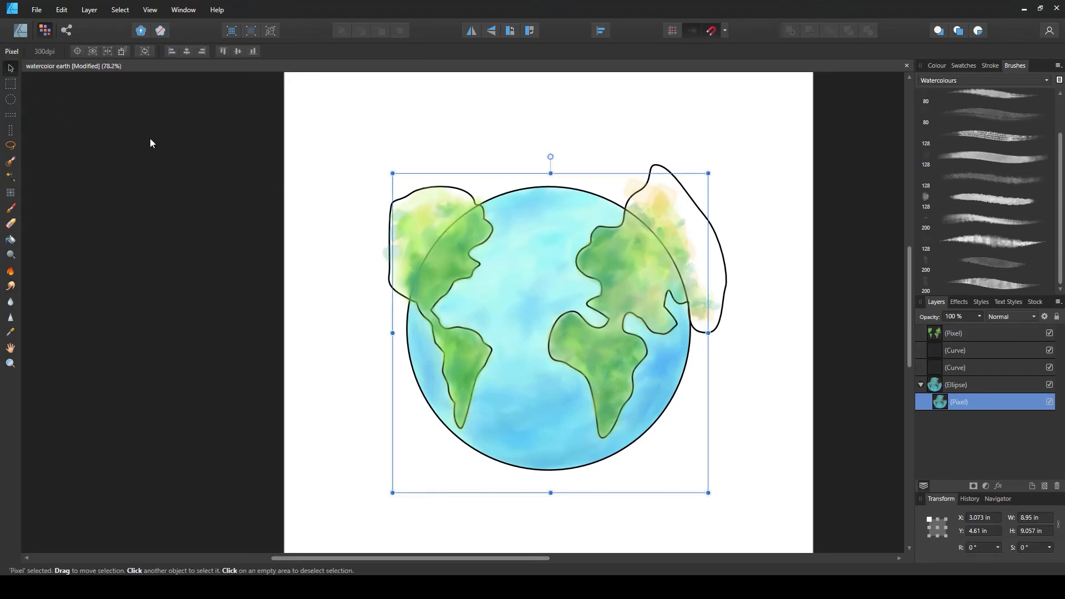
left_click(748, 328)
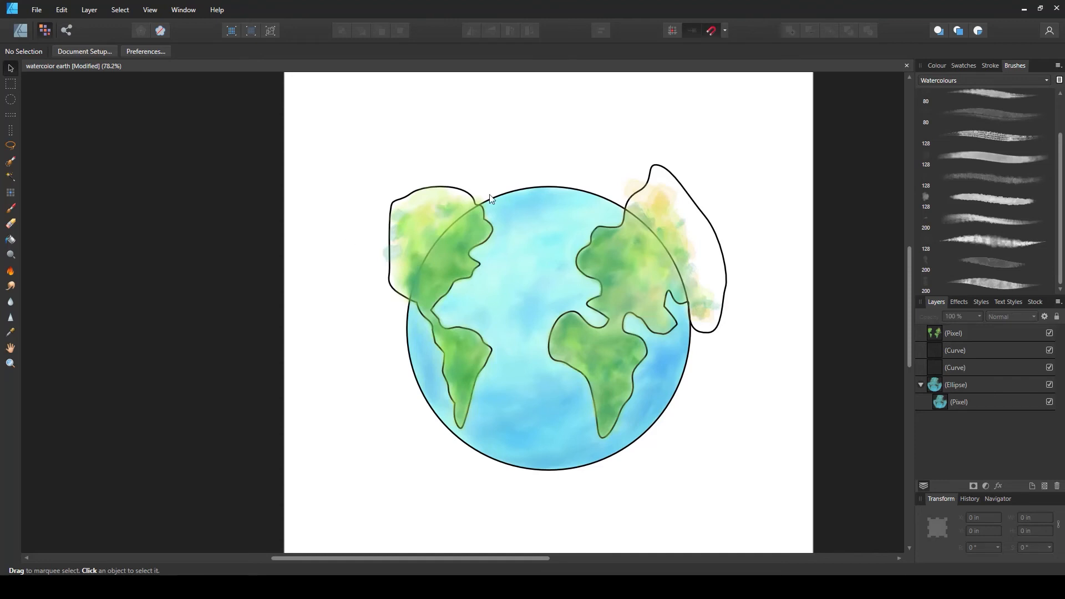
left_click(936, 366)
left_click(941, 350, "ctrl")
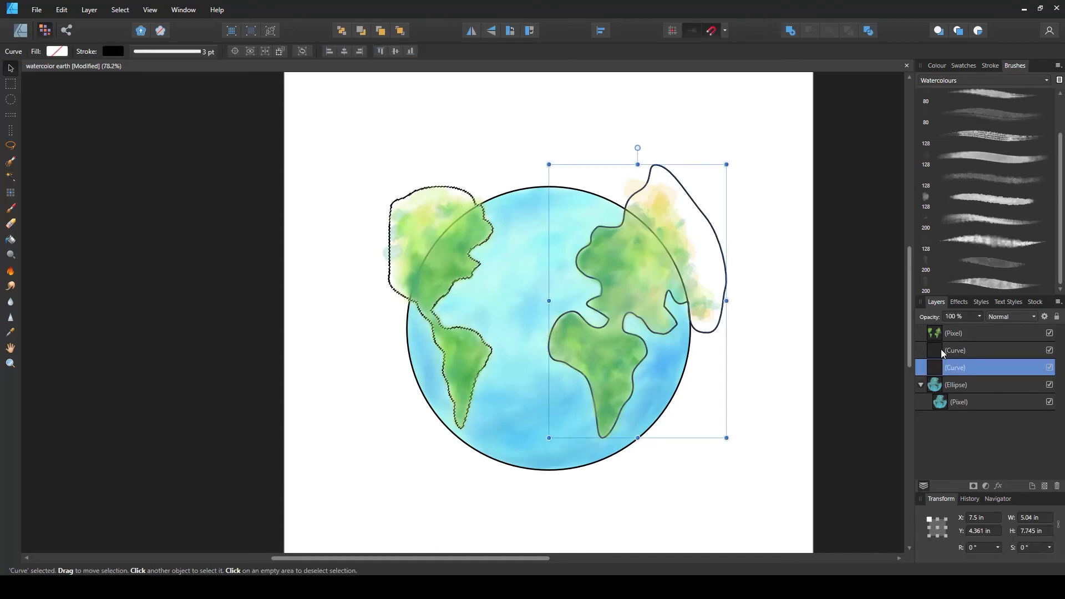
left_click(964, 350, "shift")
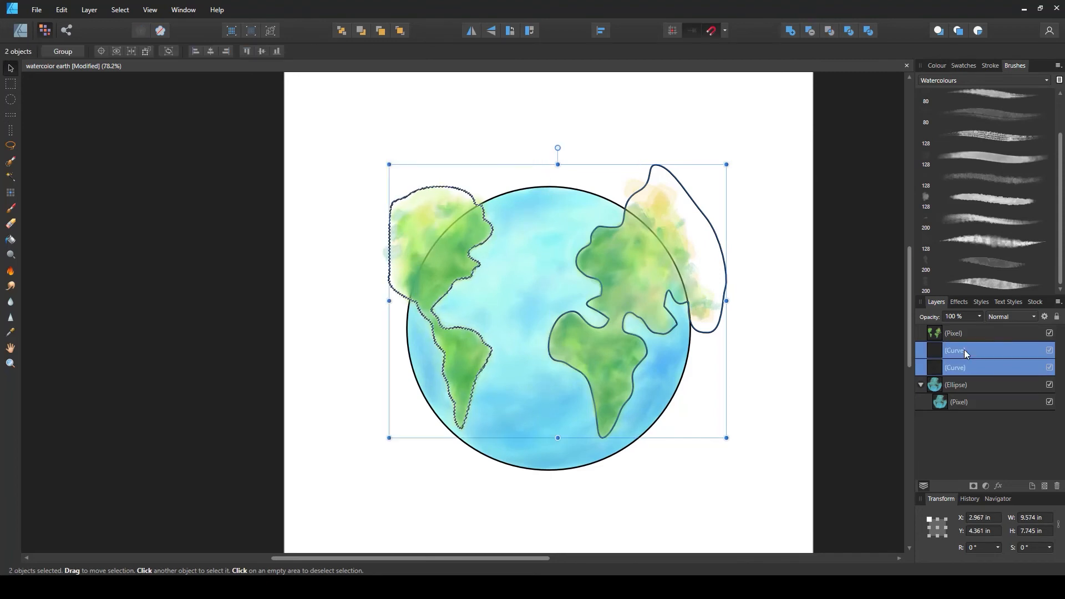
key("ctrl+d")
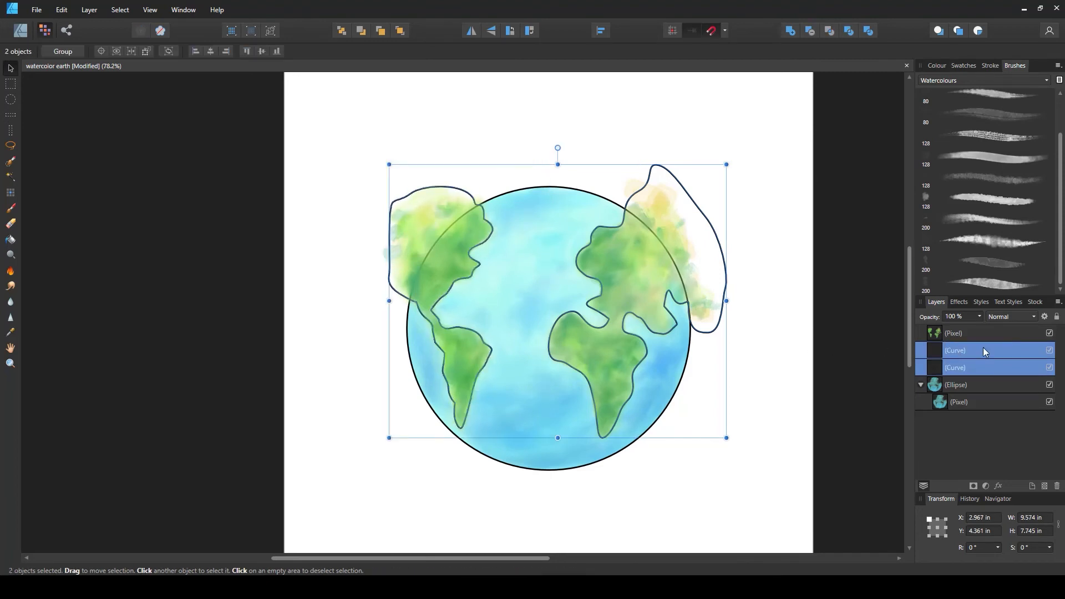
left_click_drag(960, 349, 933, 388)
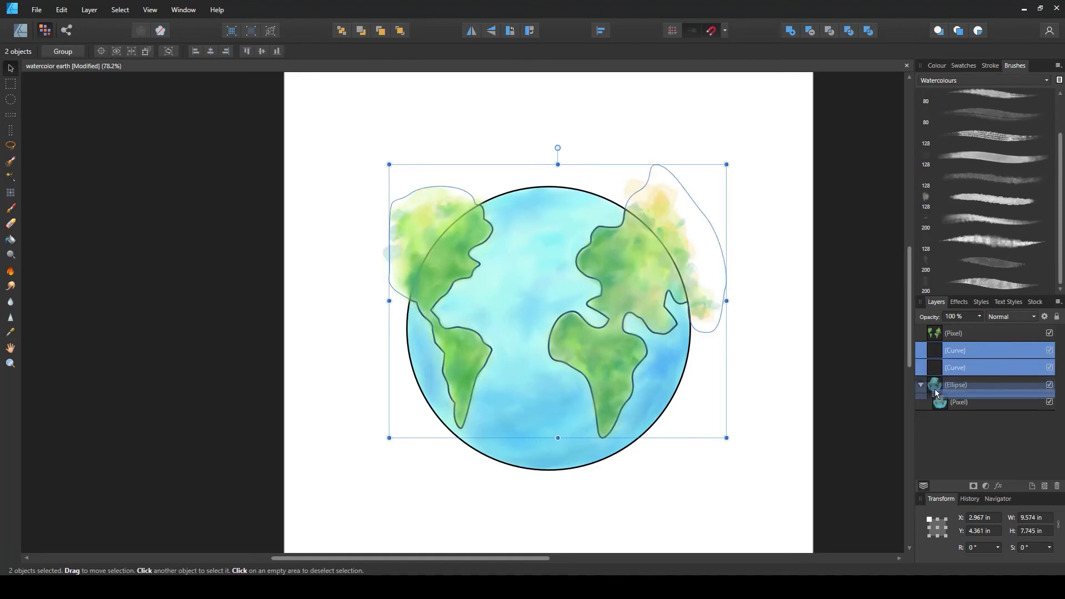
Move the continent paint pixel layer inside the globe ellipse as well
left_click(790, 316)
left_click(923, 334)
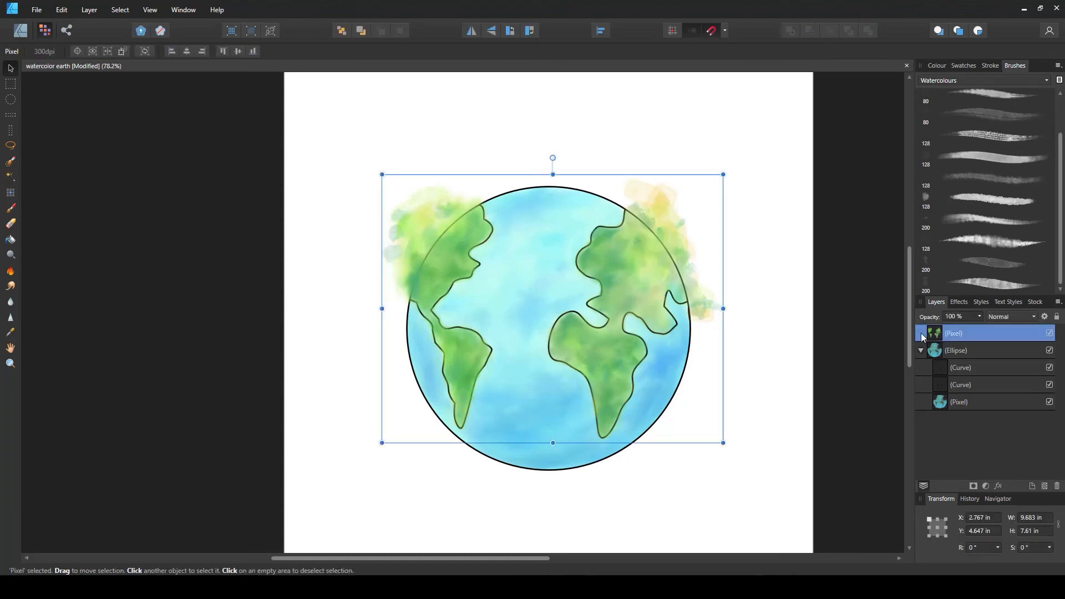
left_click_drag(930, 339, 927, 387)
left_click(834, 387)
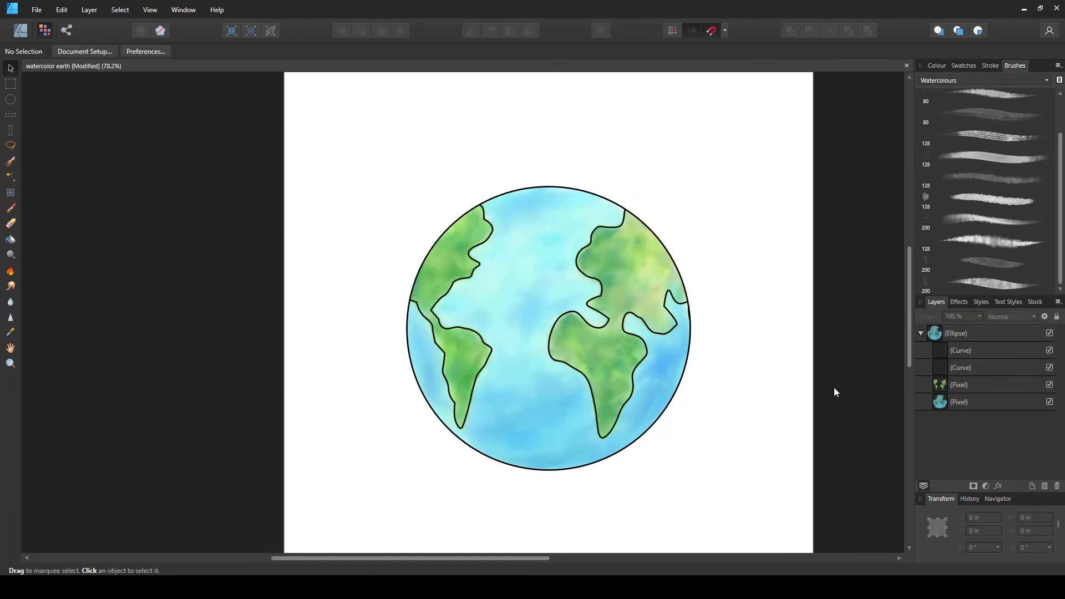
Save the document
scroll(802, 373, "down", 3)
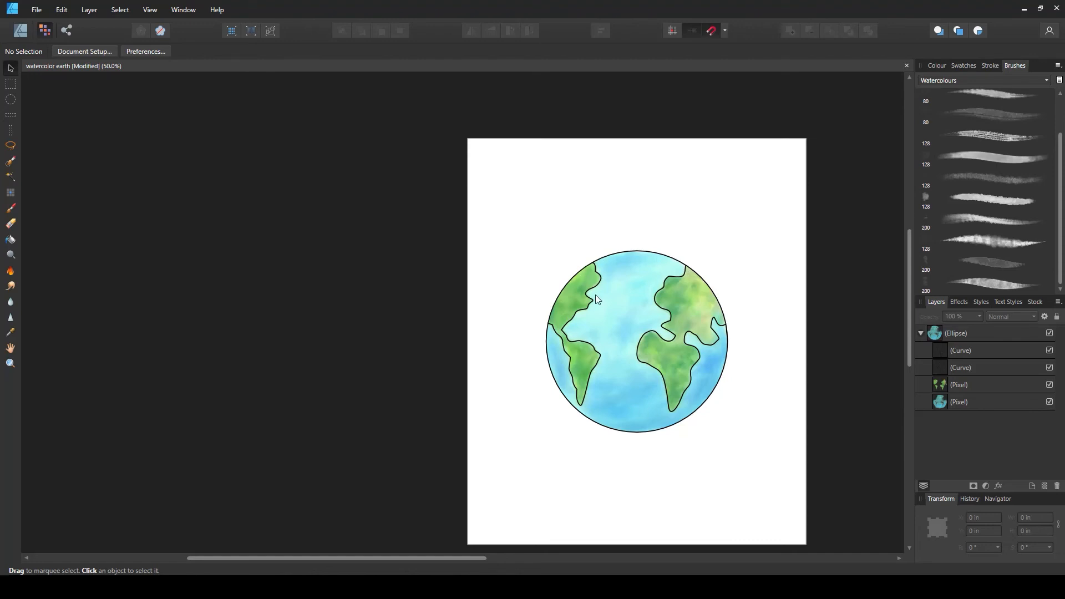
scroll(753, 395, "up", 1)
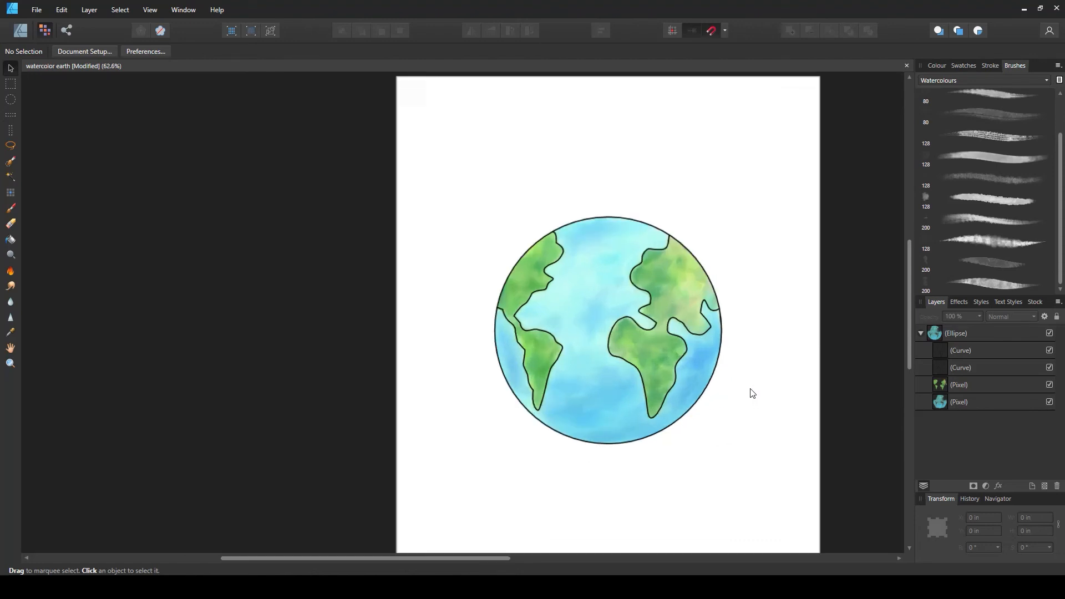
key("ctrl+s")
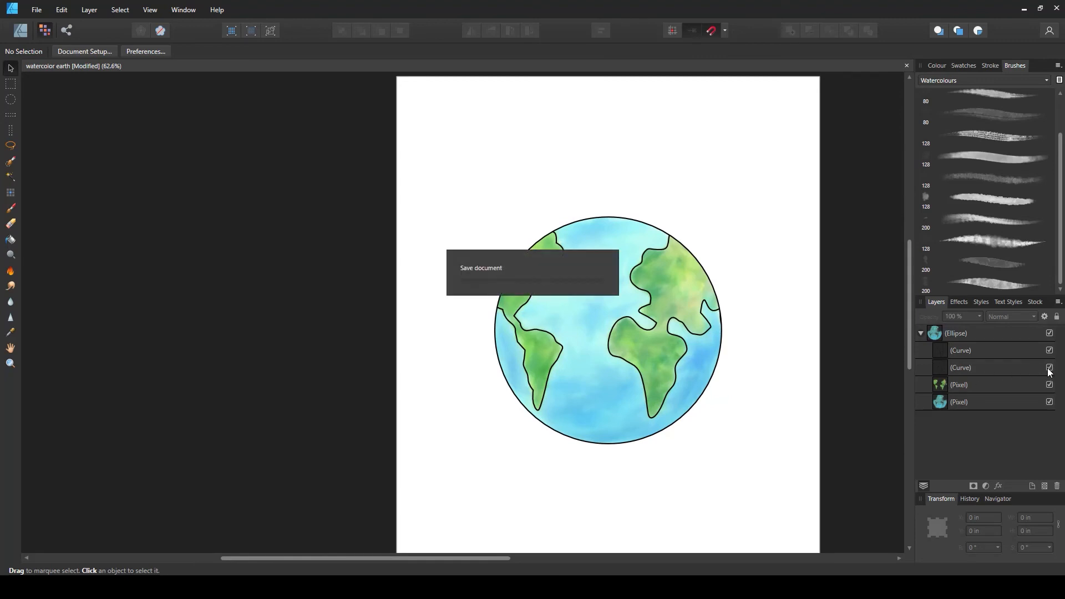
Hide both continent outline curves to compare the globe, then show them again
left_click(1049, 367)
left_click(1049, 350)
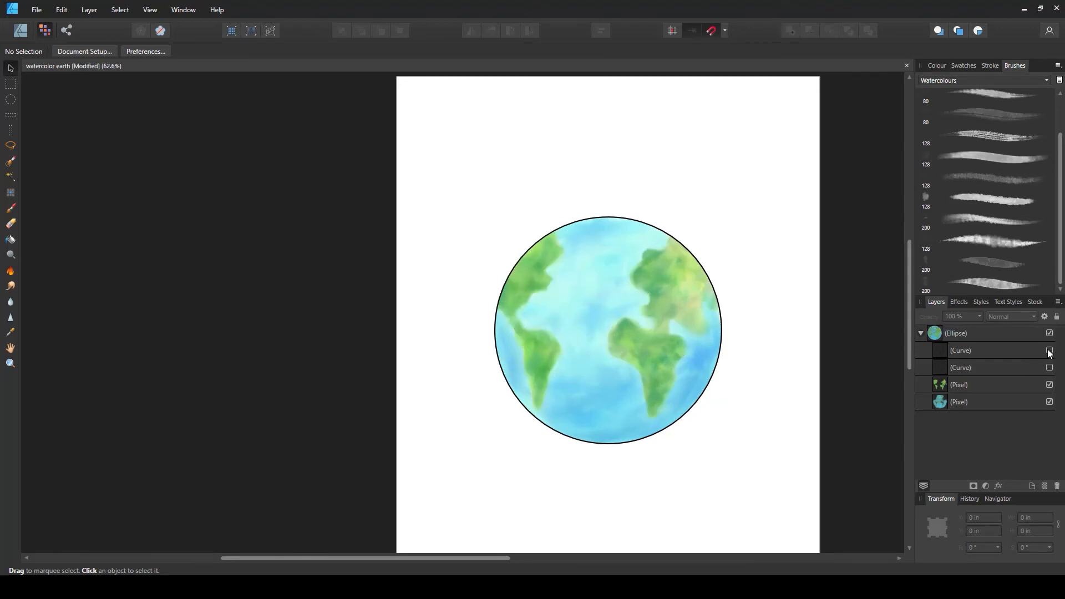
scroll(590, 364, "down", 2)
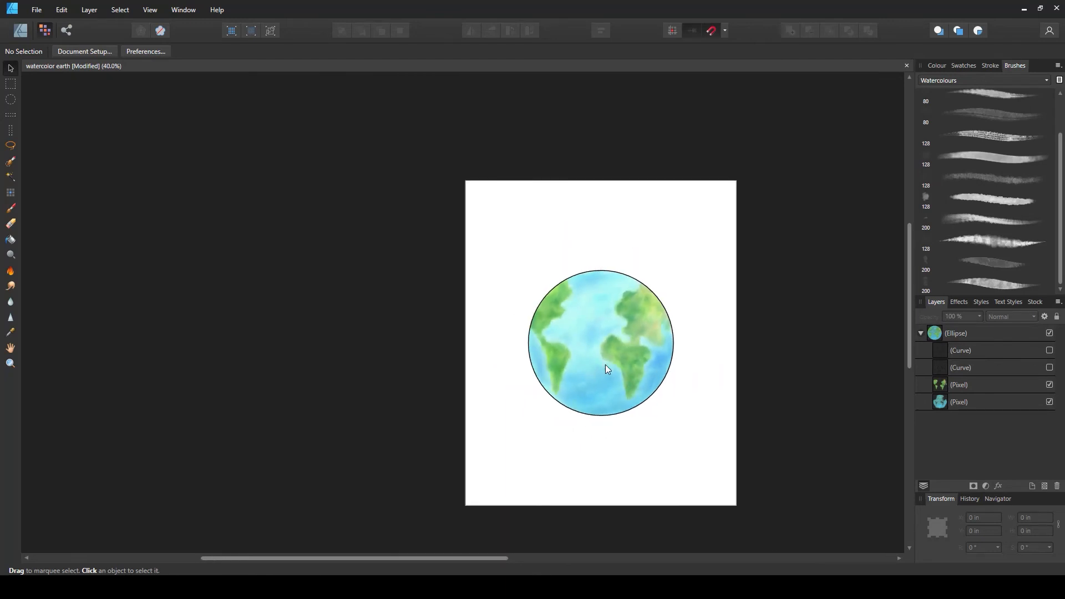
scroll(605, 364, "down", 2)
scroll(604, 355, "up", 3)
scroll(639, 378, "up", 2)
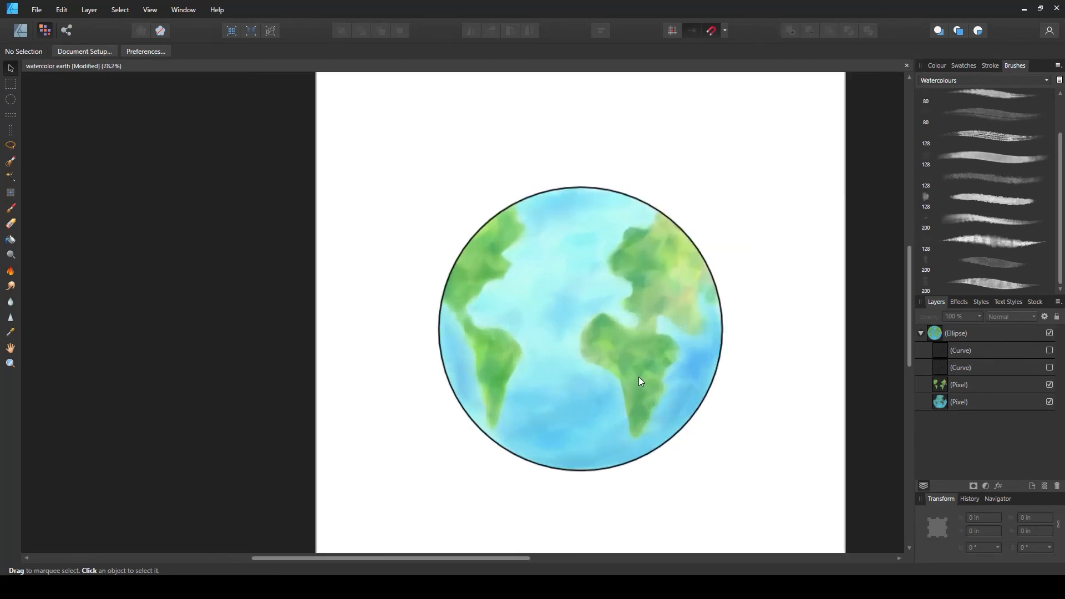
left_click(1049, 350)
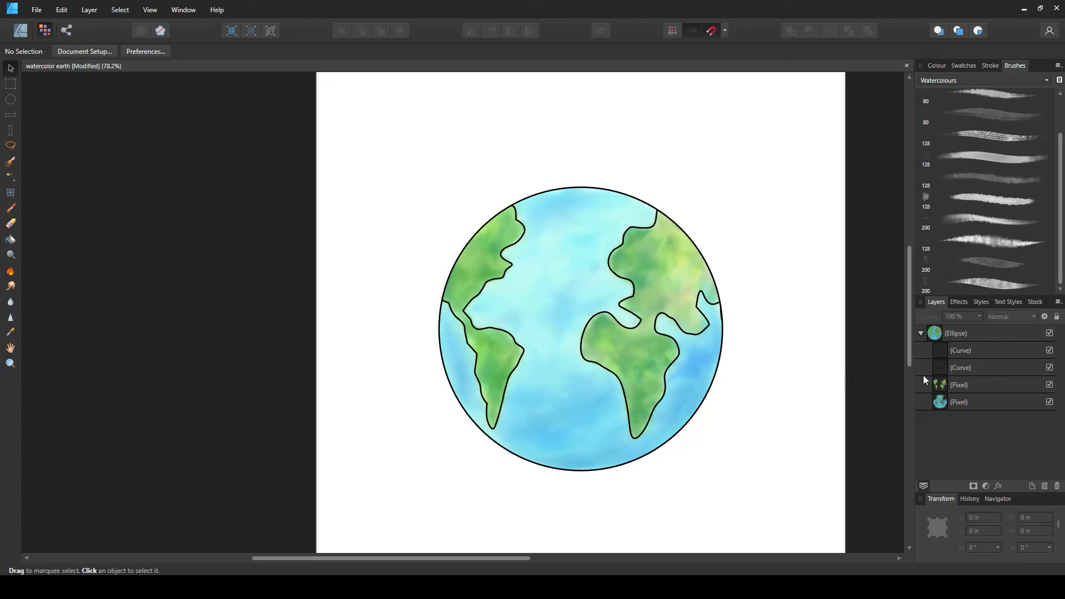
Combine the two continent outline curves into a single curve with the Add operation
left_click(953, 367)
left_click(953, 351, "shift")
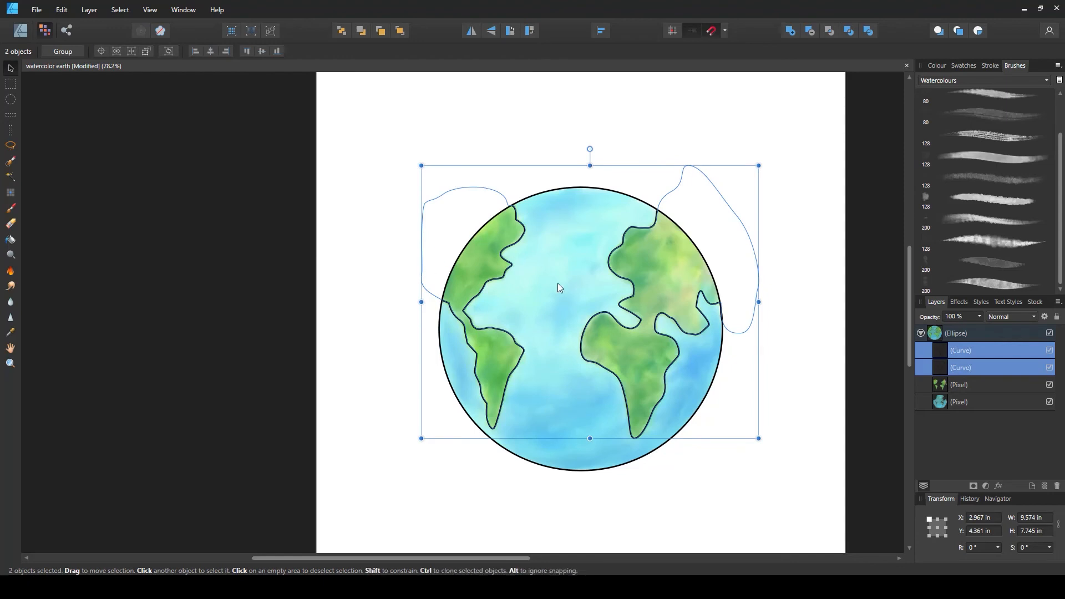
left_click(789, 31)
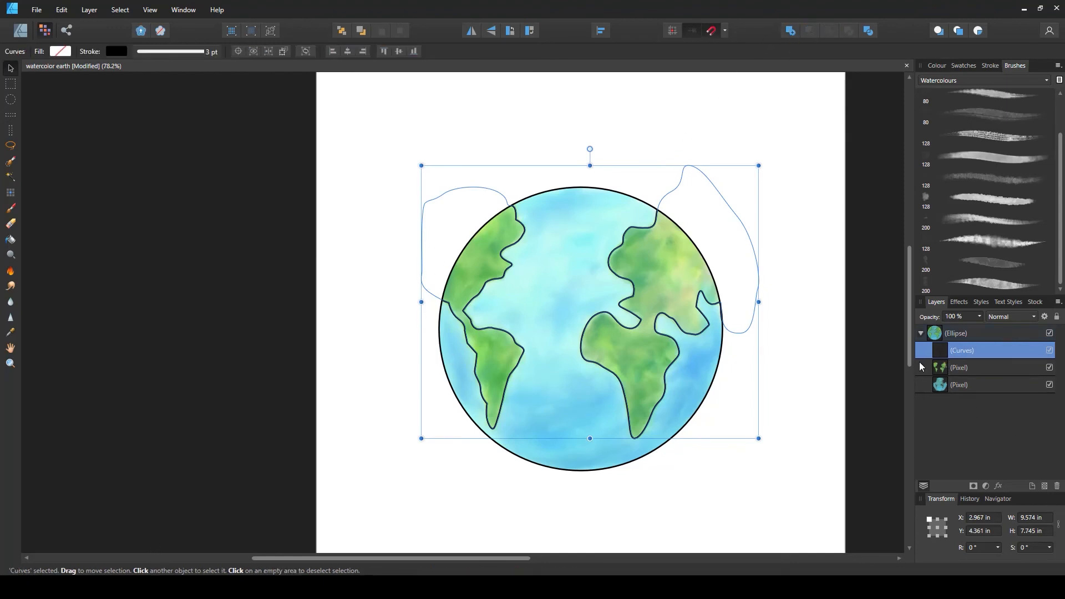
Clip the continent paint pixel layer inside the combined outline curve
left_click(940, 367)
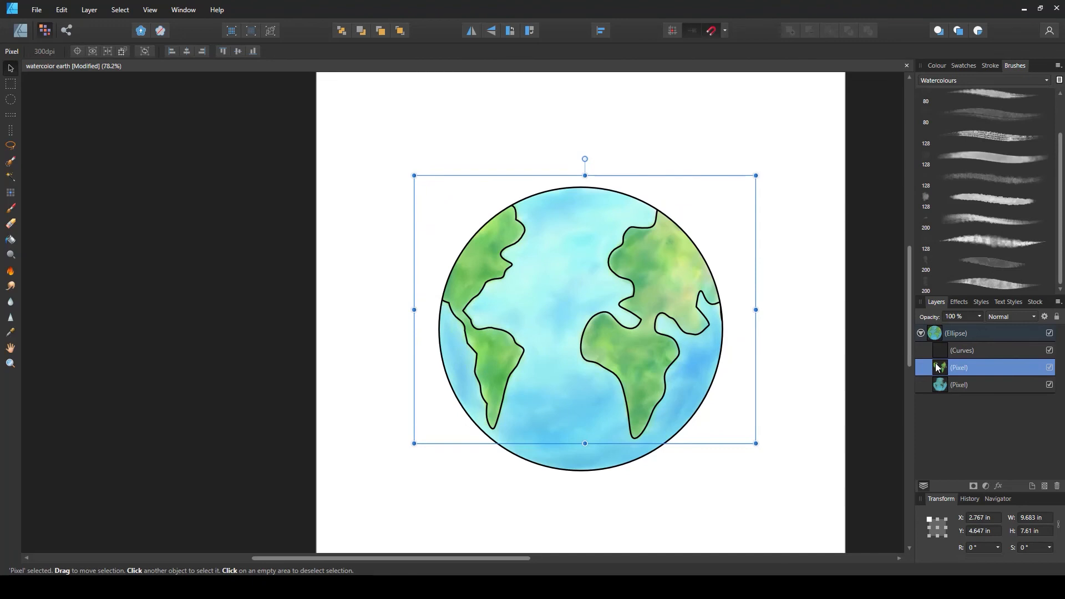
left_click_drag(937, 367, 949, 352)
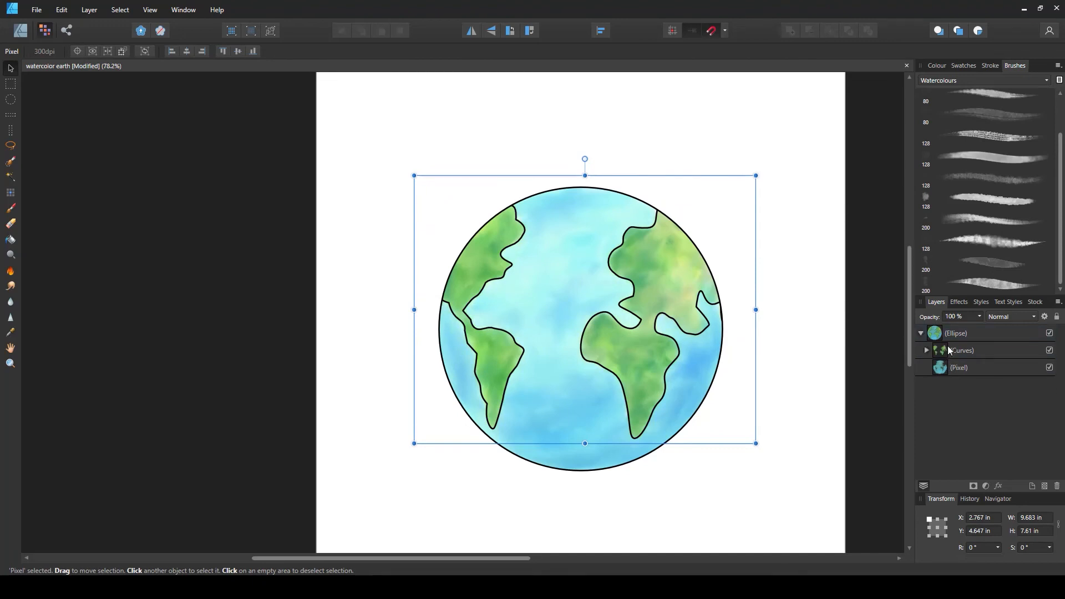
Remove the stroke from the combined continent outline curve
left_click(962, 349)
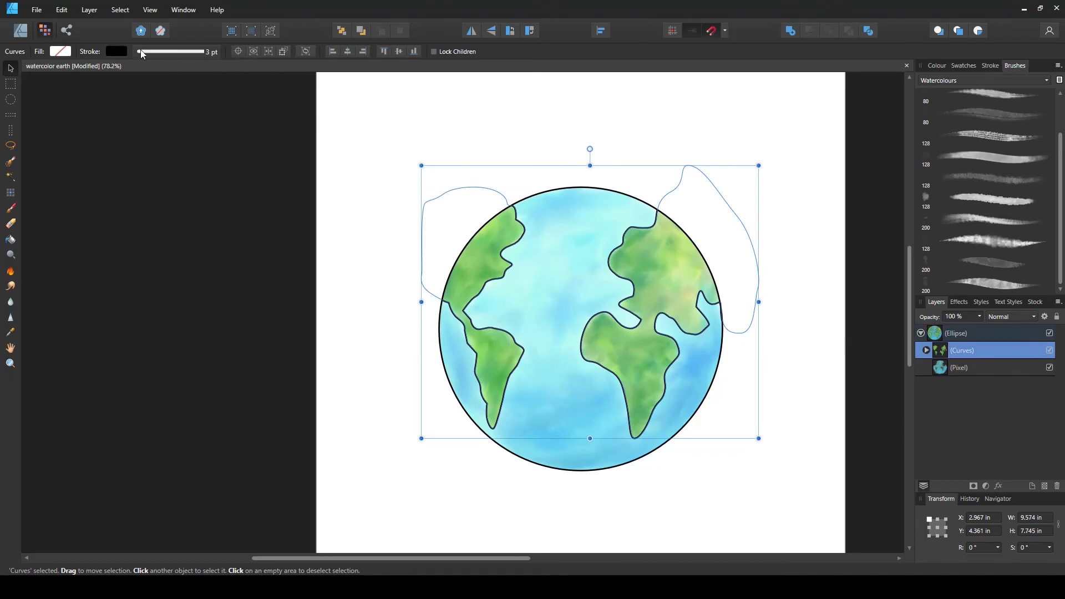
left_click(118, 49)
left_click(196, 72)
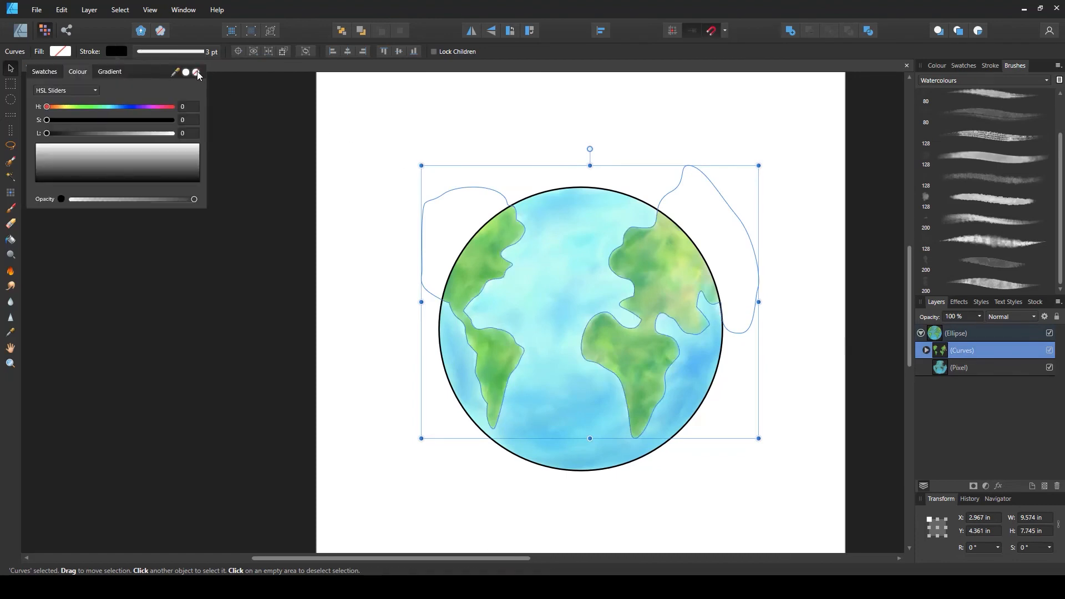
left_click(778, 359)
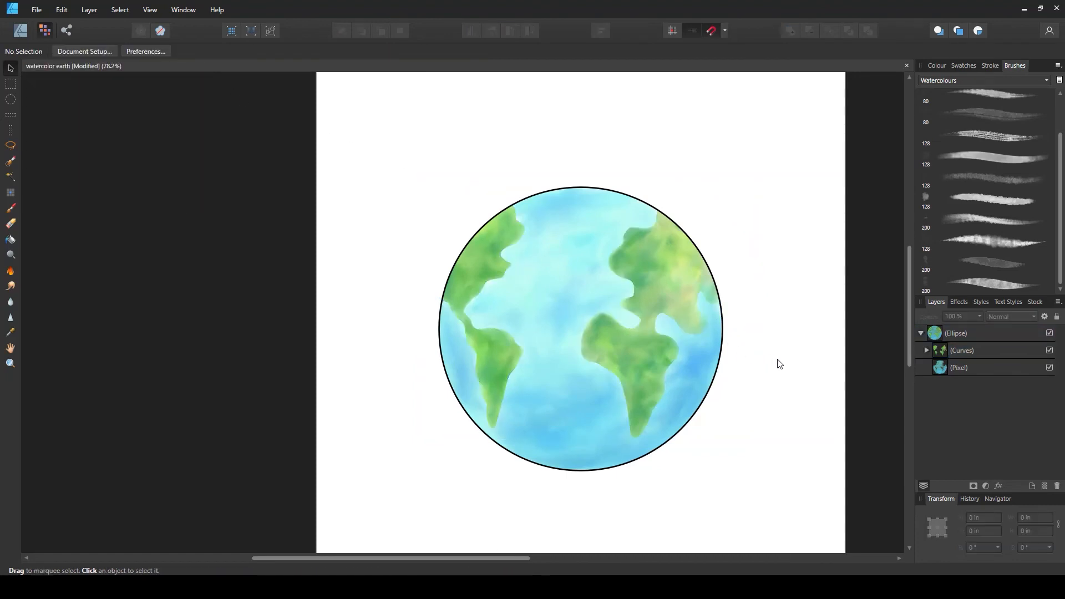
Inspect the finished watercolour globe up close
scroll(534, 374, "down", 3)
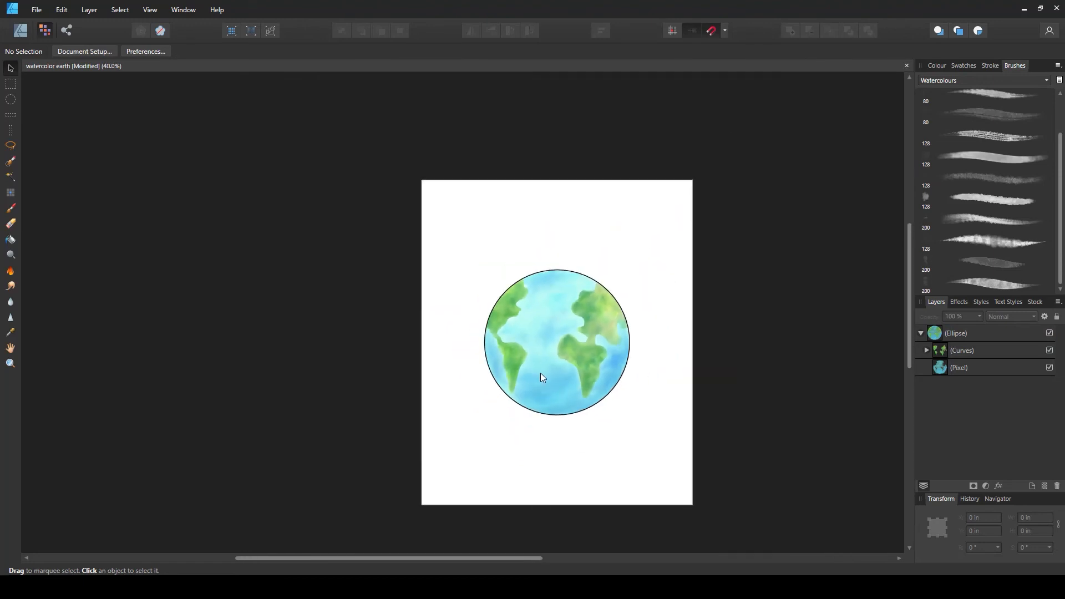
scroll(552, 340, "up", 5)
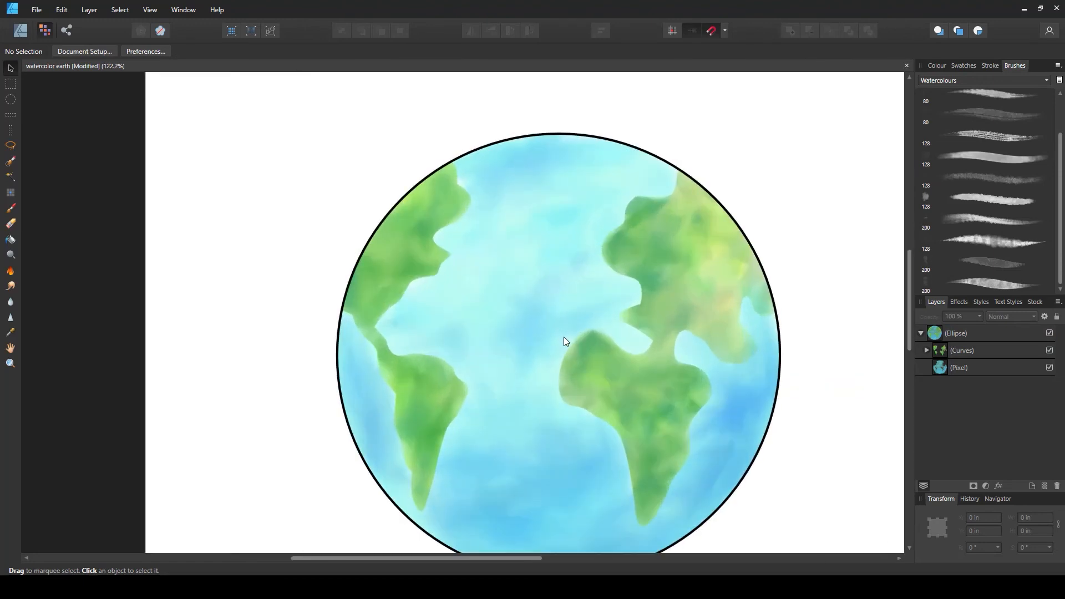
scroll(590, 364, "down", 4)
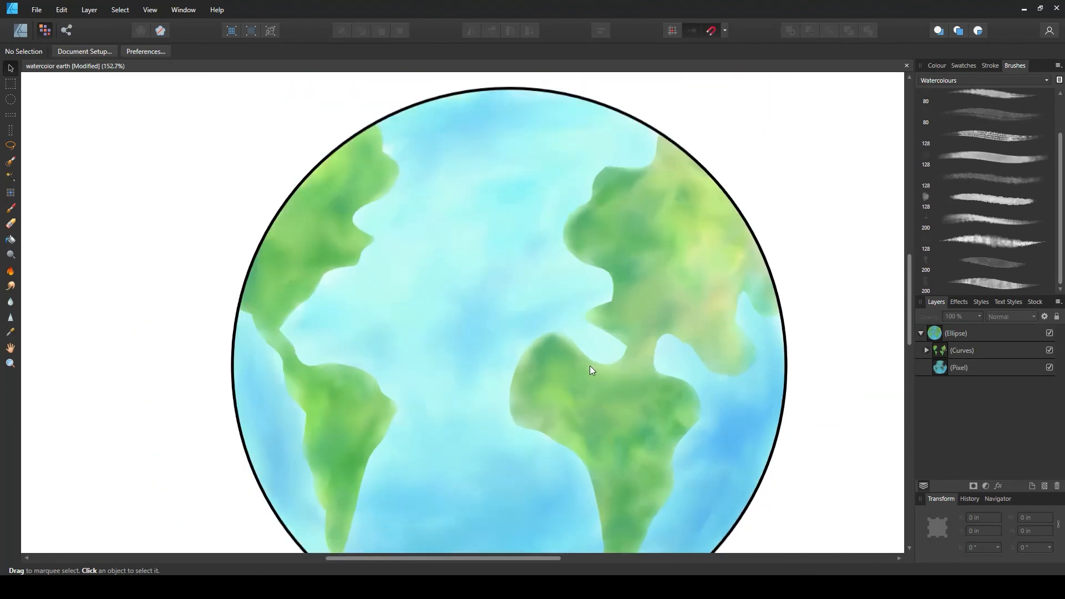
scroll(600, 428, "down", 2)
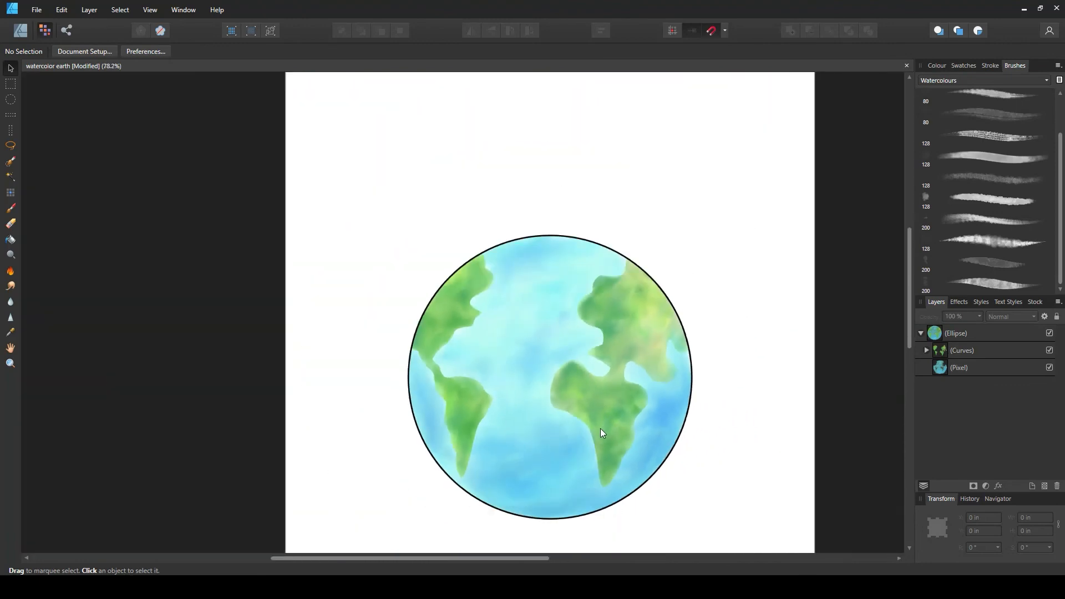
scroll(594, 424, "up", 1)
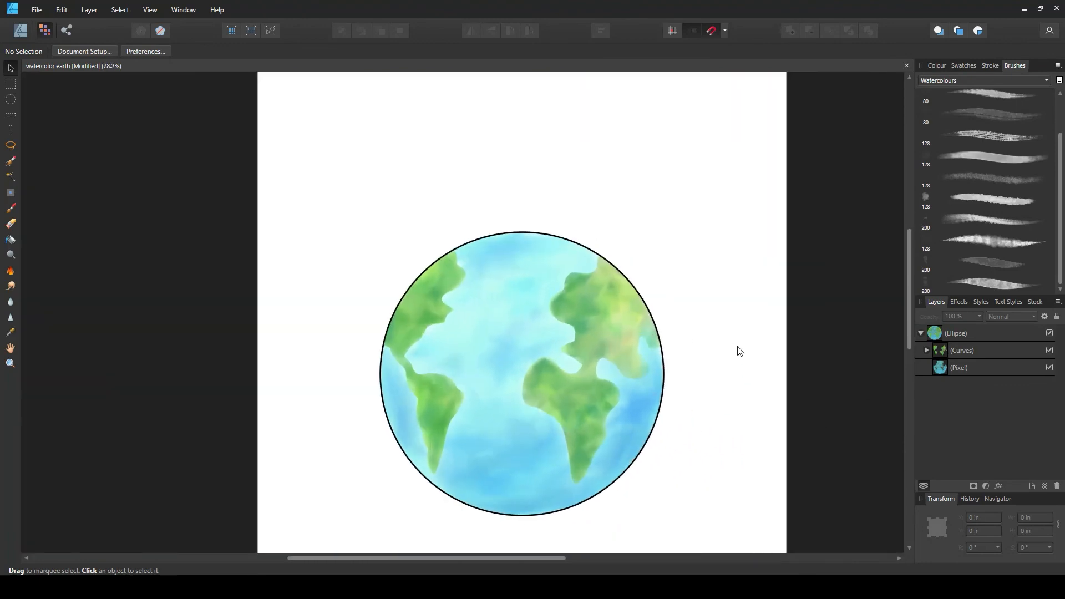
left_click(986, 350)
left_click(926, 350)
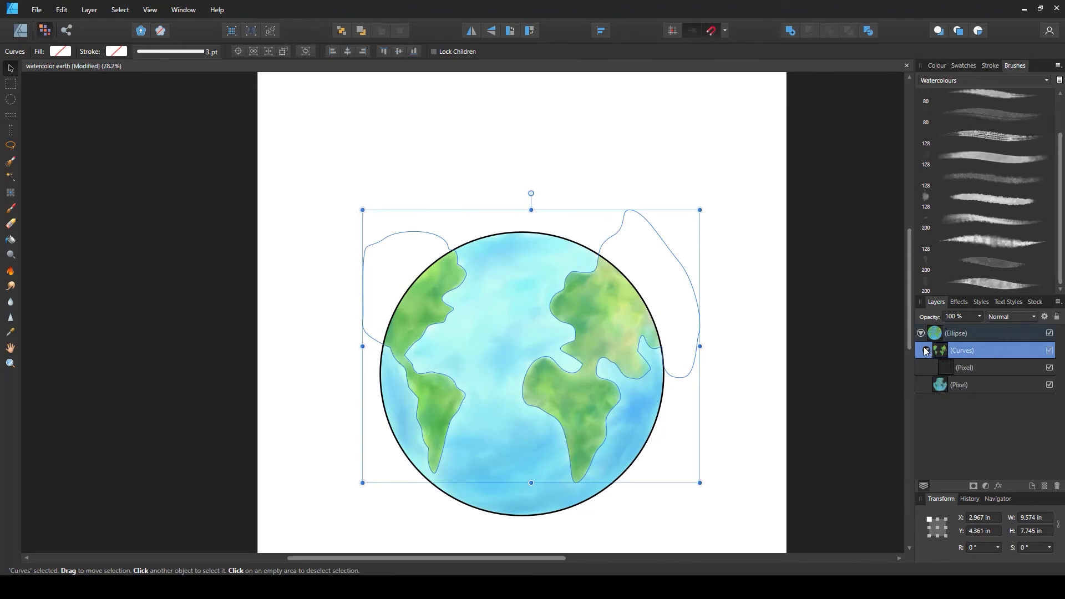
left_click(866, 350)
left_click(949, 369)
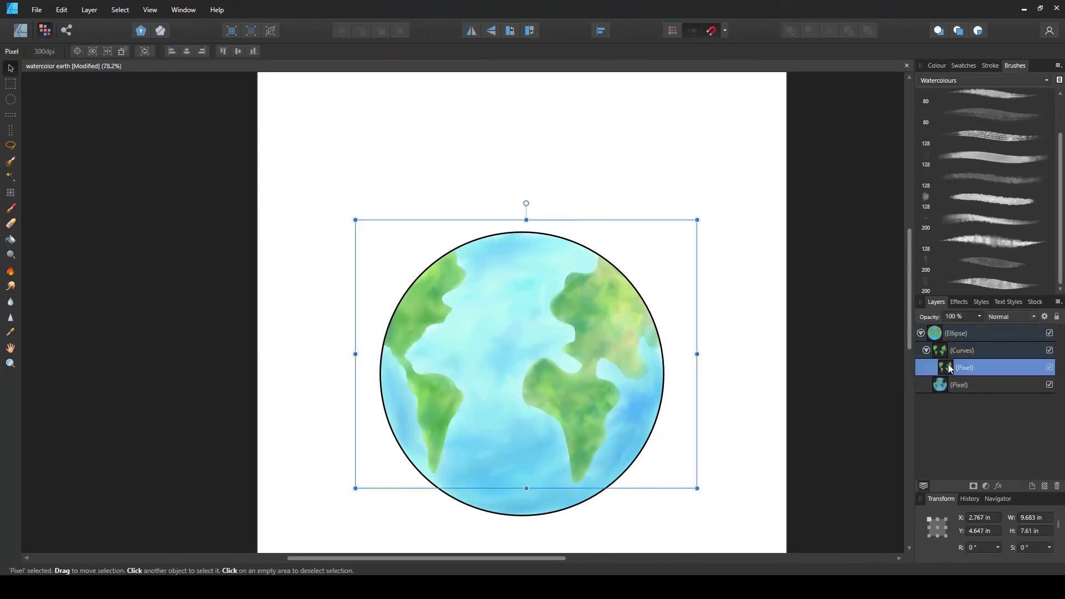
left_click_drag(950, 368, 930, 348)
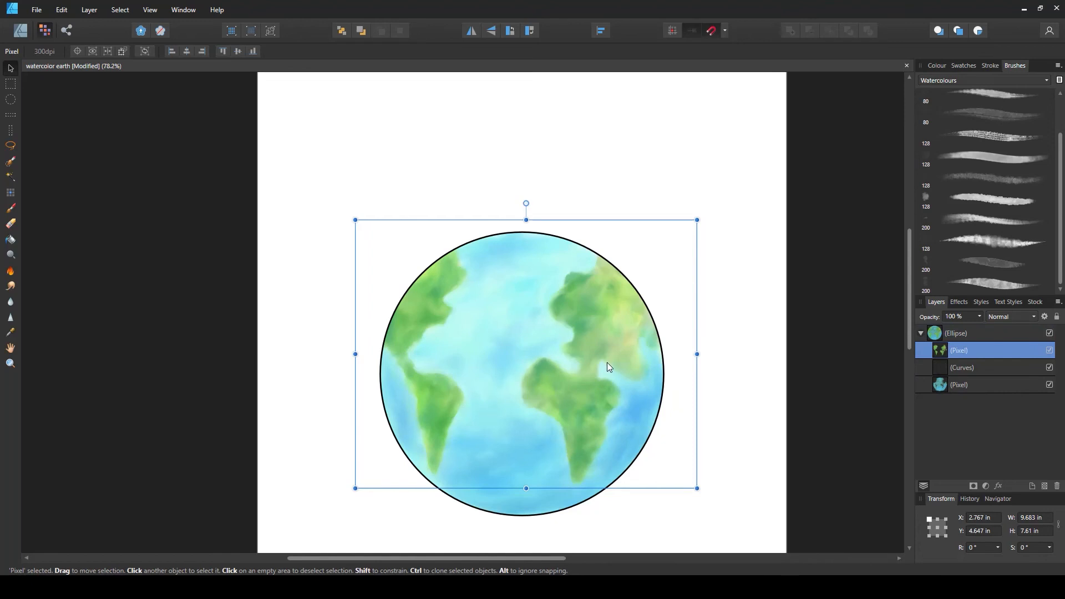
left_click_drag(942, 352, 941, 373)
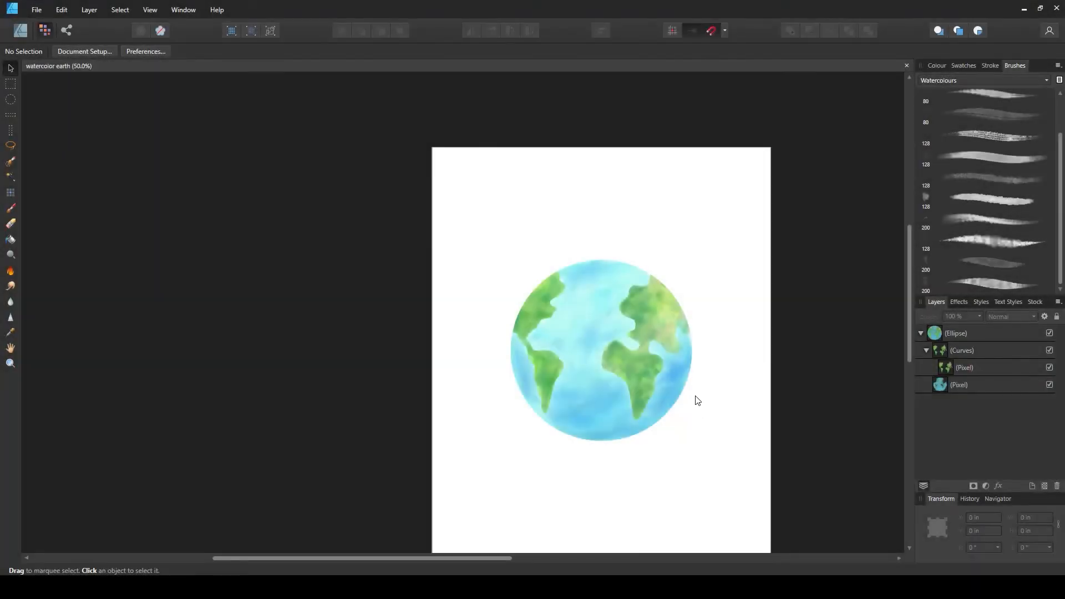
Switch to the Designer persona
scroll(638, 391, "up", 3)
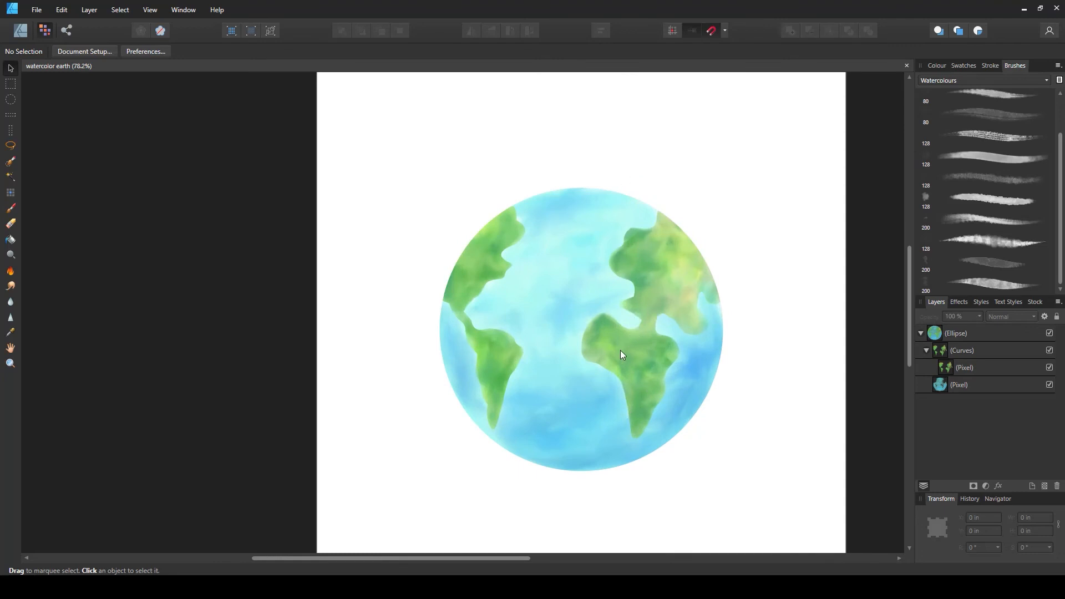
scroll(604, 352, "down", 3)
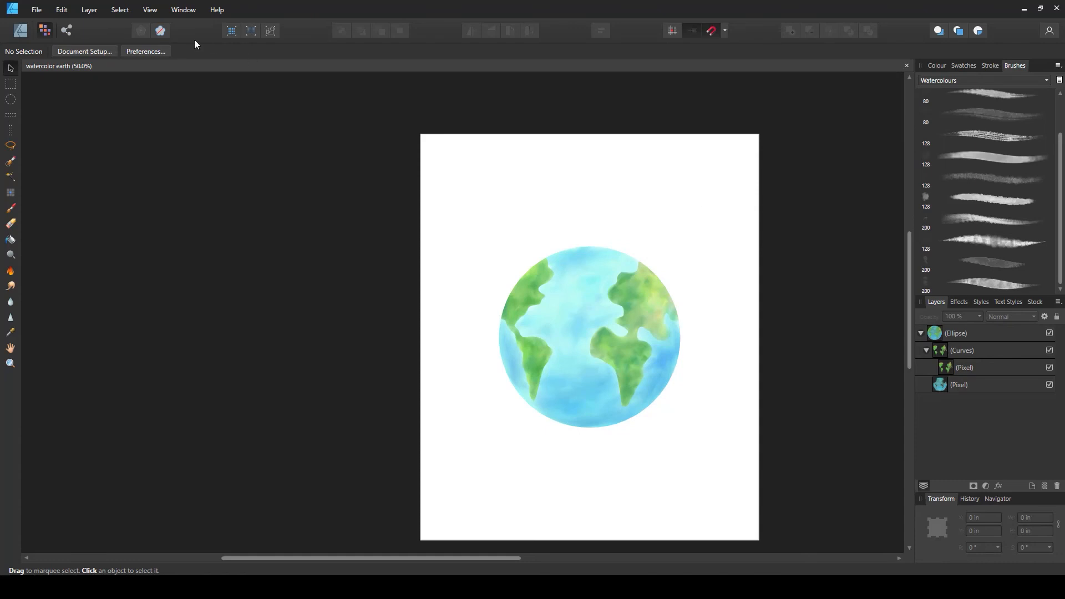
left_click(21, 32)
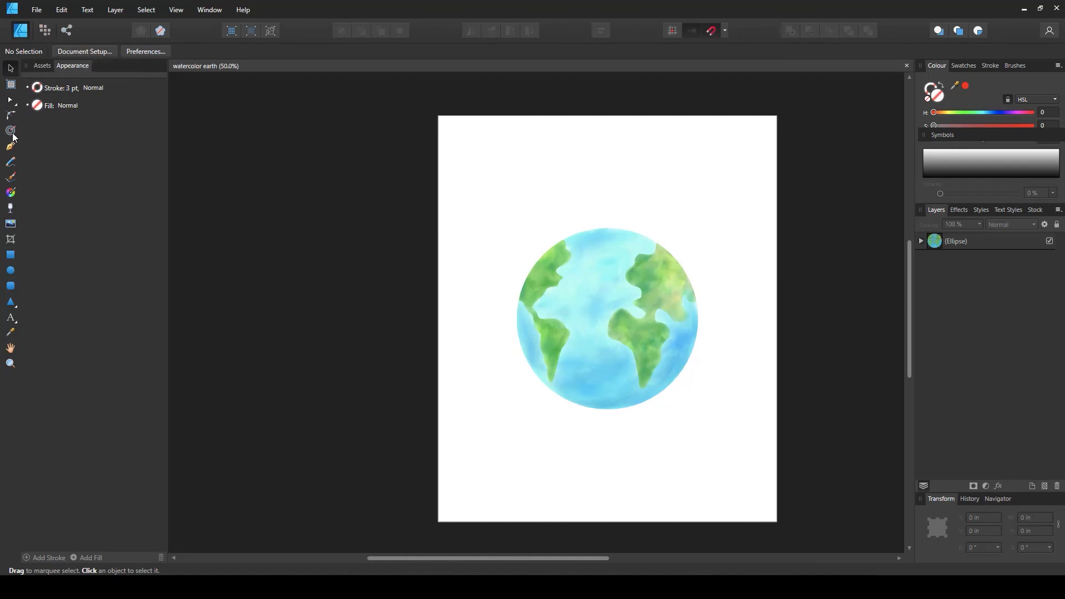
Draw a rectangle covering the whole page, about 15 × 18 in, and move it beneath the globe layer
left_click(11, 256)
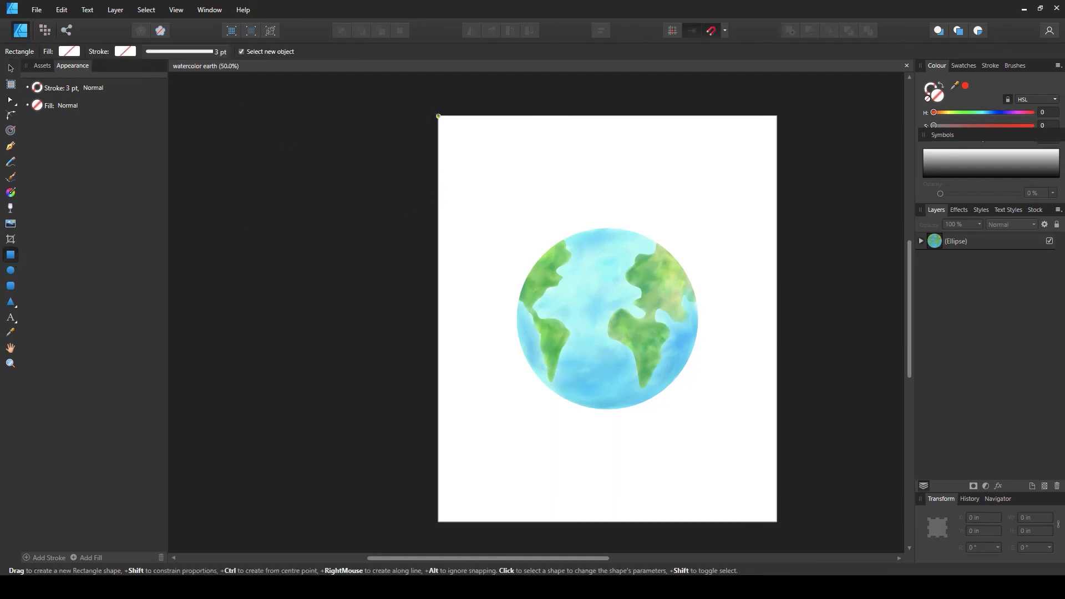
left_click_drag(438, 116, 776, 513)
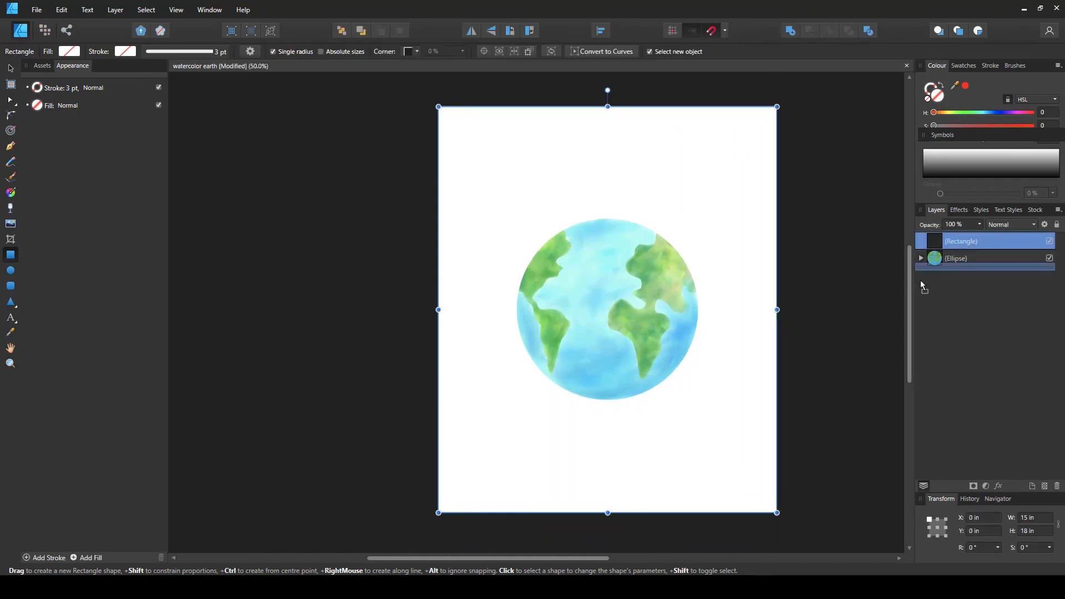
left_click_drag(922, 287, 905, 362)
Fill the background rectangle with black and deselect it
left_click(71, 55)
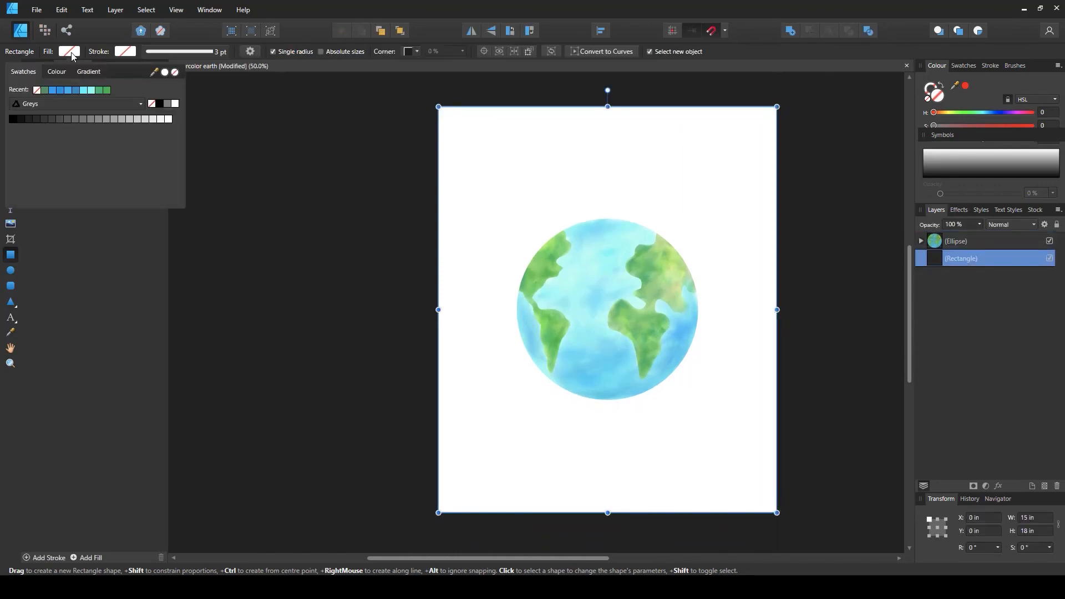
left_click(158, 106)
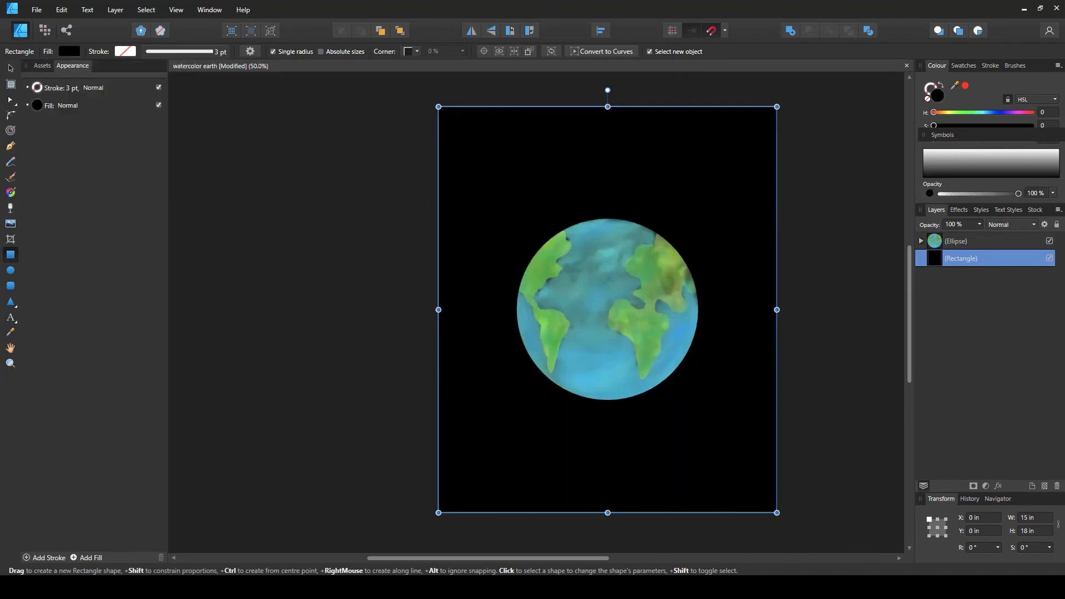
left_click(9, 68)
left_click(847, 317)
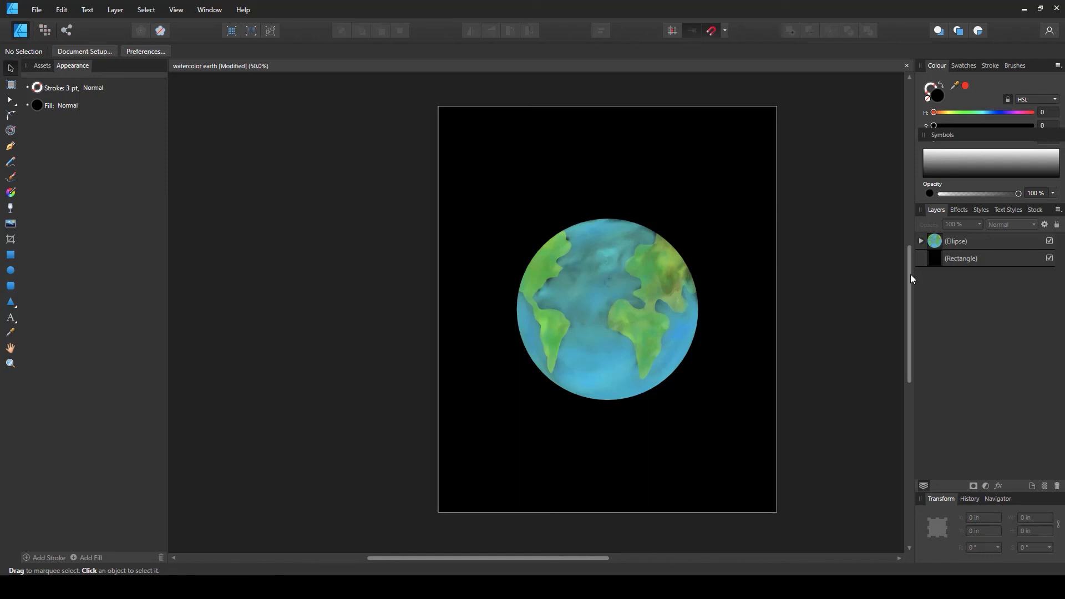
Set the globe ellipse's fill to white
left_click(938, 242)
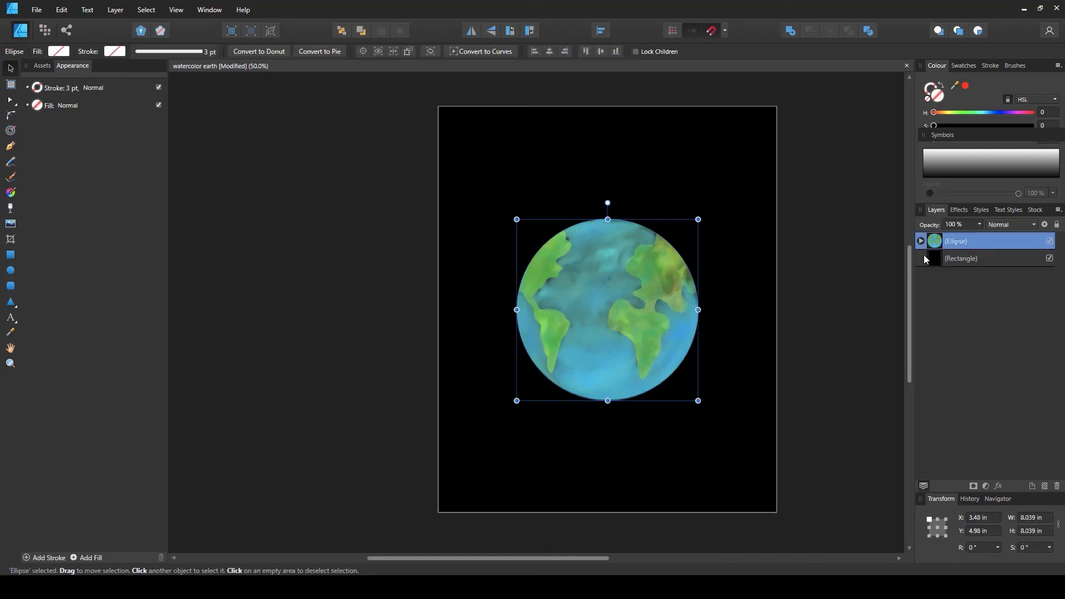
left_click(57, 51)
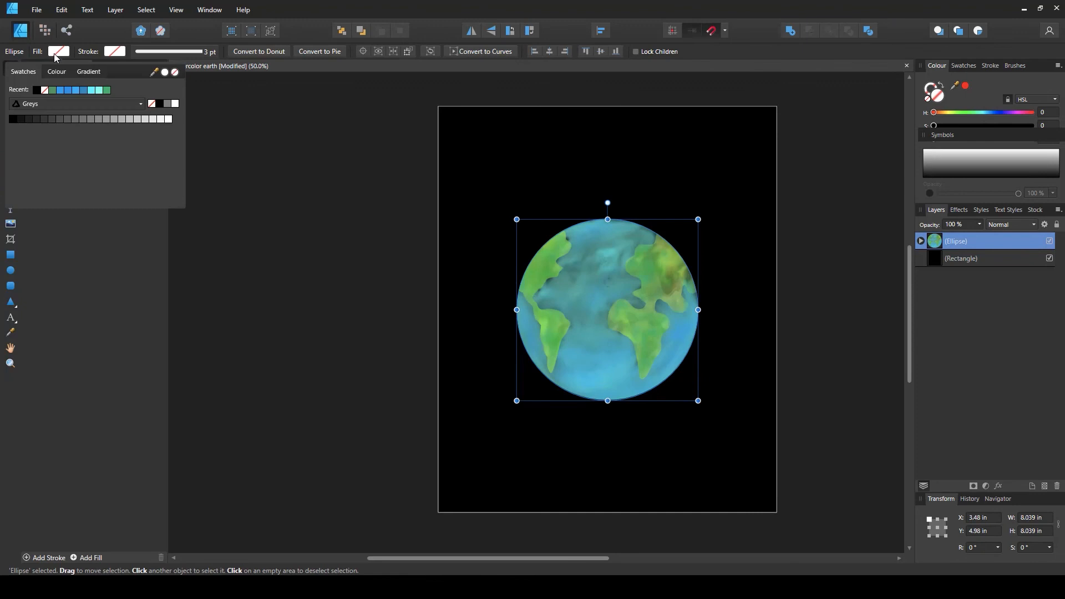
left_click(174, 104)
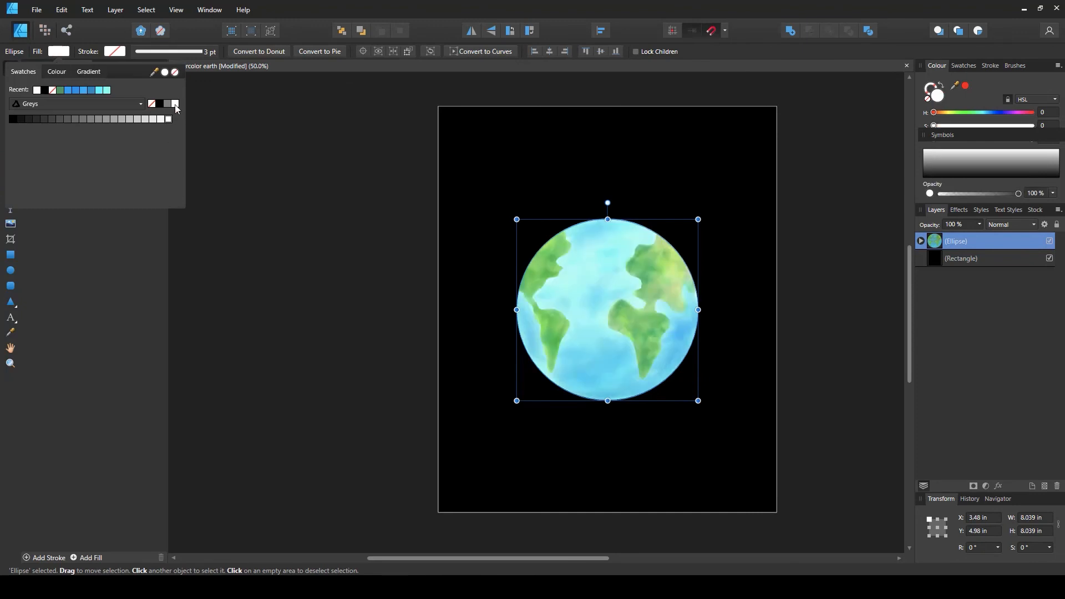
left_click(755, 344)
left_click(823, 361)
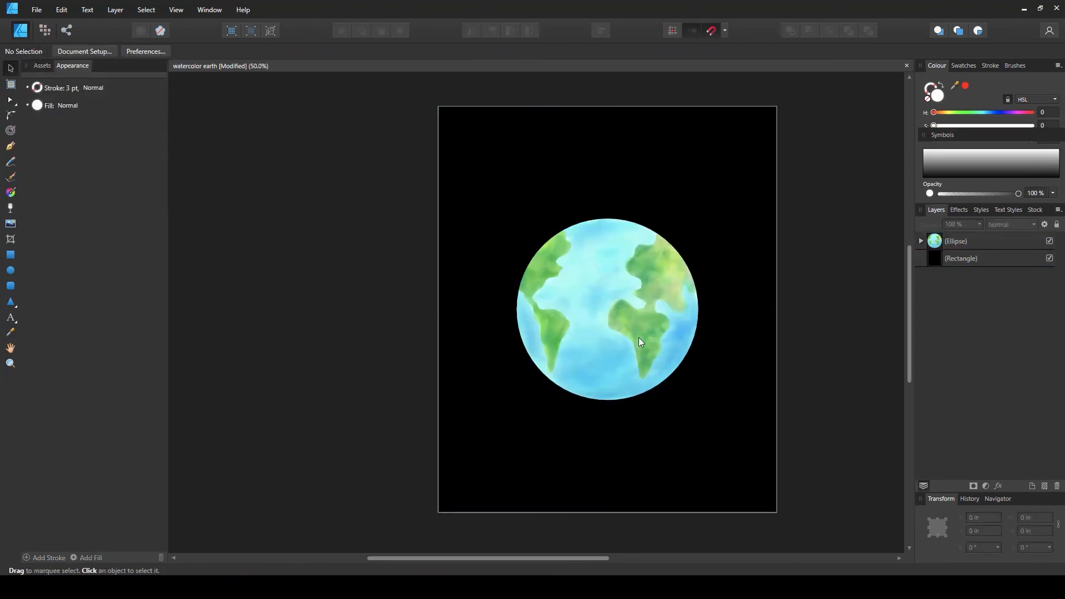
left_click_drag(650, 356, 680, 284)
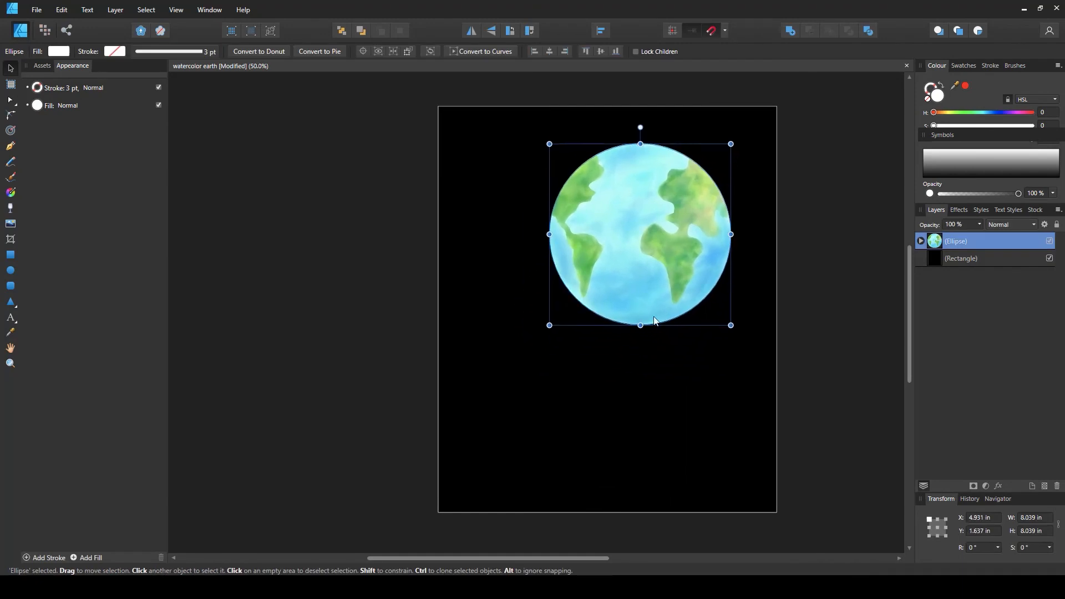
left_click_drag(626, 315, 606, 329)
left_click(794, 347)
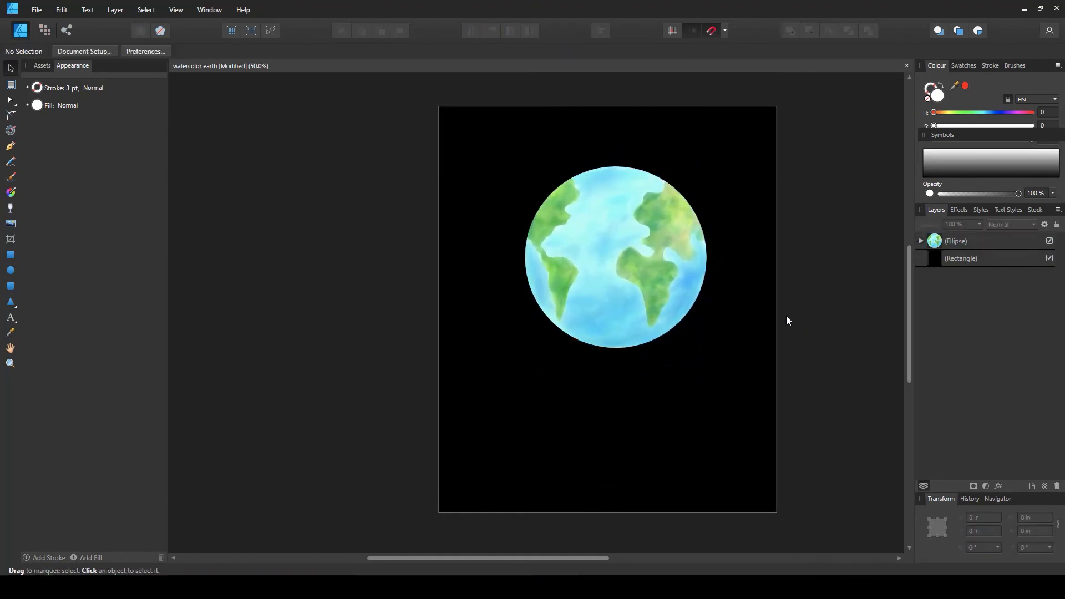
Save the document
key("ctrl+s")
scroll(775, 295, "up", 1)
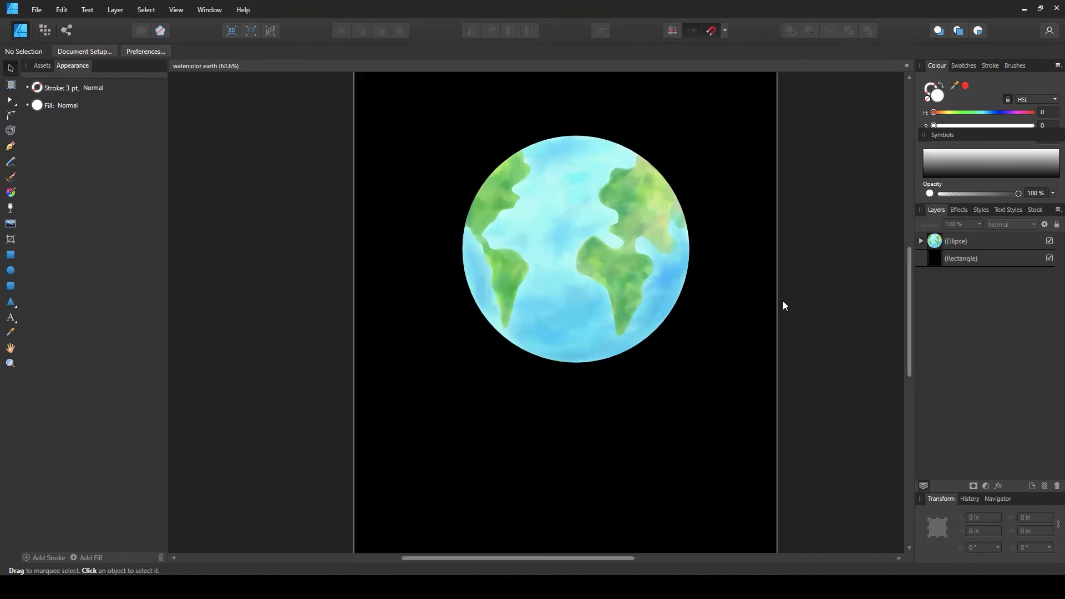
scroll(783, 301, "down", 1)
left_click_drag(682, 282, 675, 324)
left_click(710, 317)
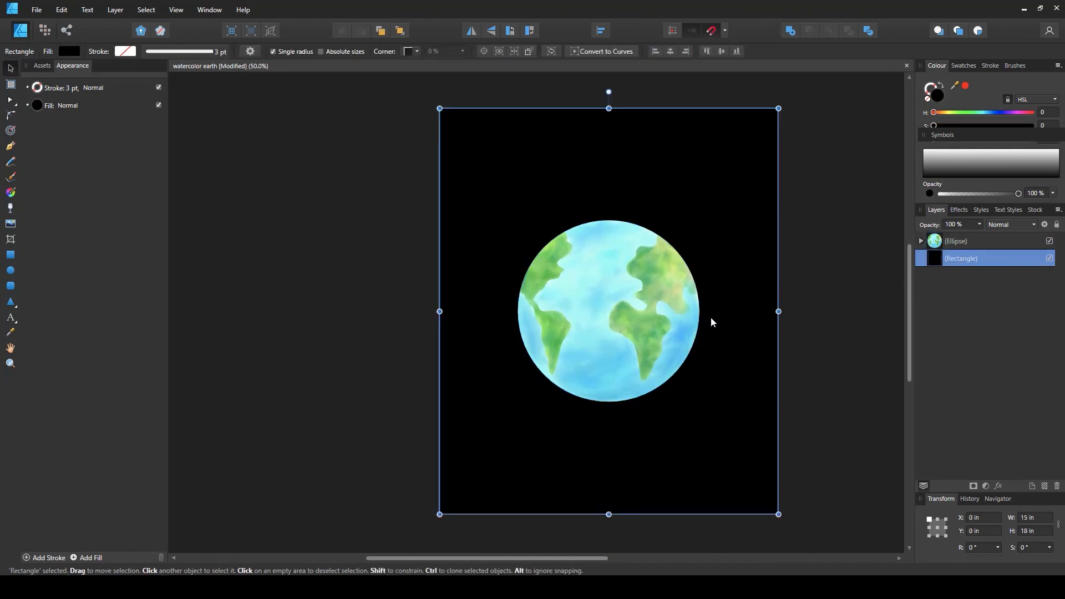
left_click(836, 295)
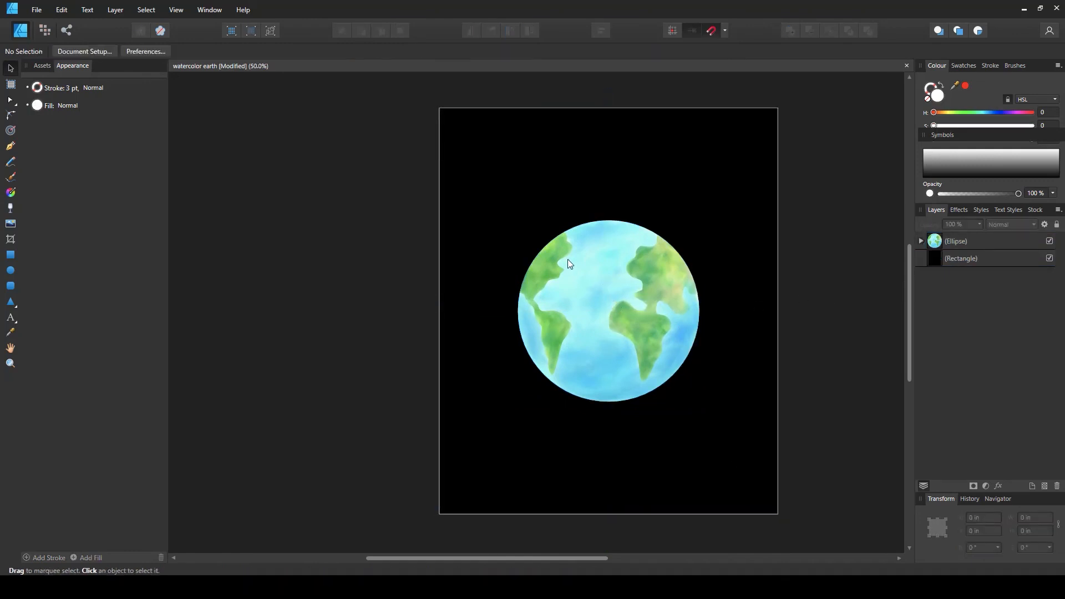
Add an HSL adjustment to the globe, raising saturation to about 28% and lowering luminosity to about -16%
left_click(934, 244)
left_click(986, 485)
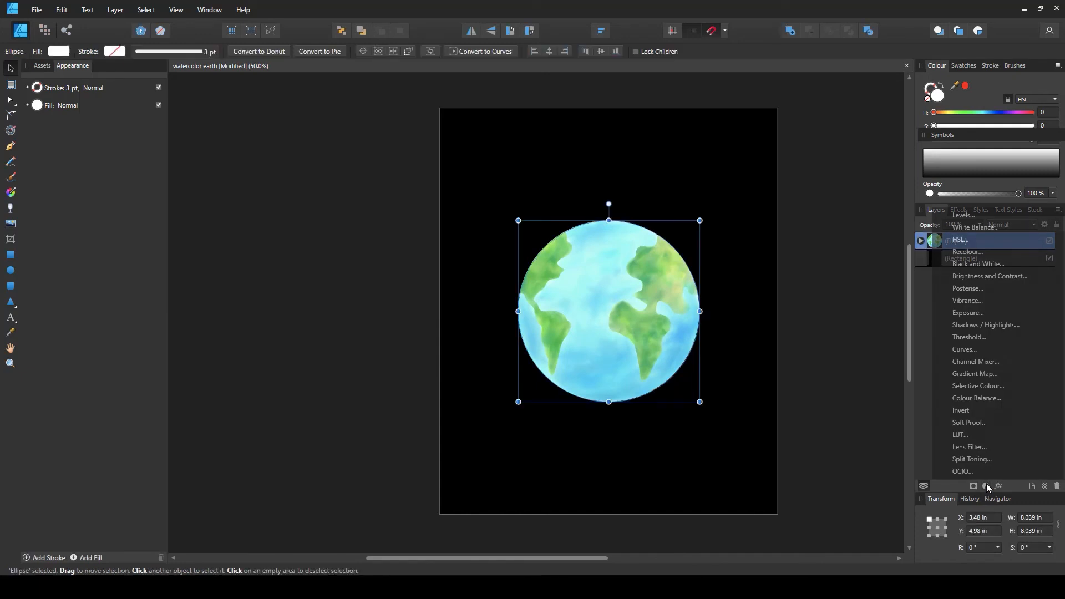
left_click(984, 241)
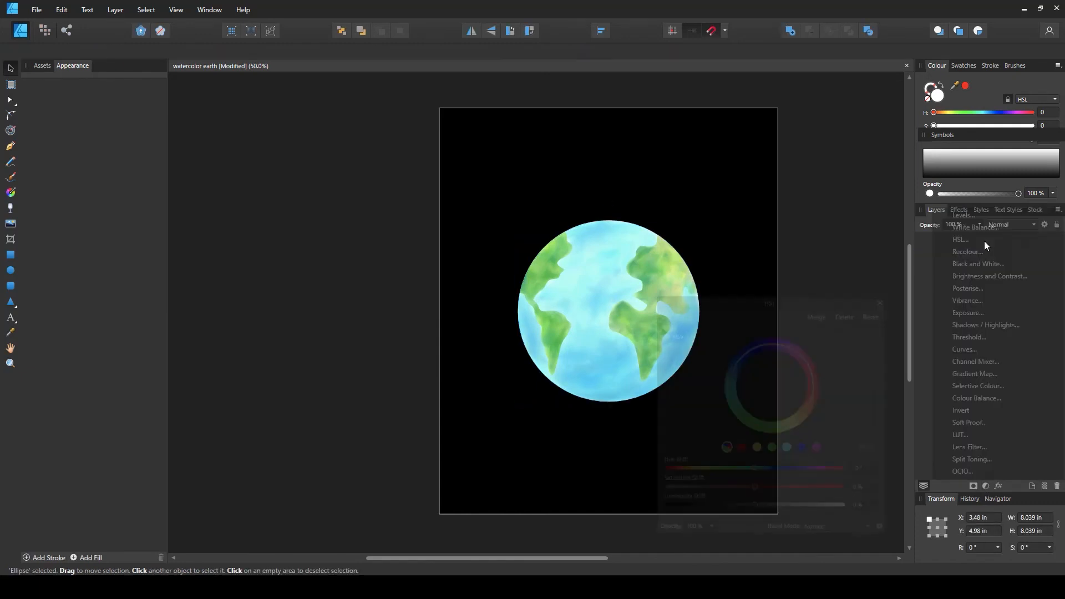
left_click_drag(727, 303, 826, 199)
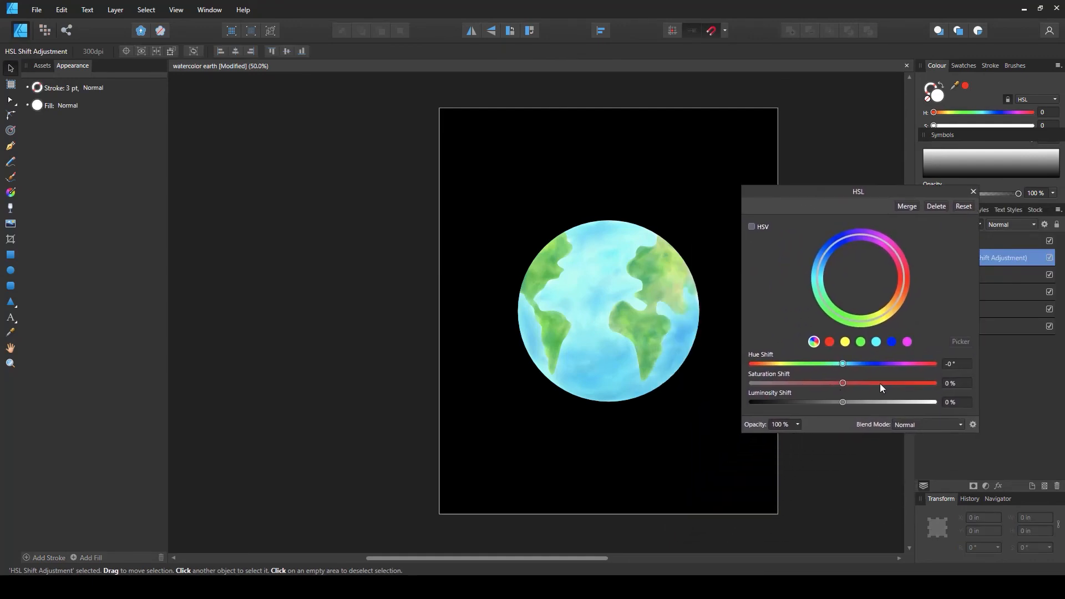
left_click_drag(846, 382, 826, 401)
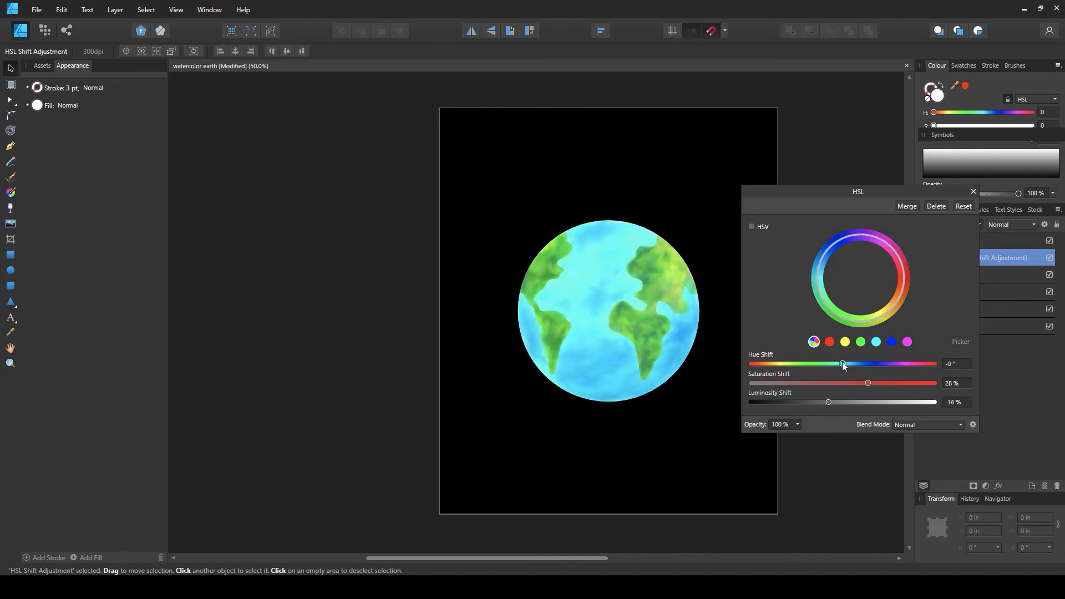
left_click_drag(842, 361, 843, 362)
left_click_drag(819, 404, 831, 397)
mouse_move(860, 382)
left_mouse_down()
mouse_move(844, 380)
mouse_move(862, 382)
left_mouse_up()
left_click(973, 192)
Toggle the HSL adjustment's visibility off and on to compare the globe before and after
left_click(1050, 259)
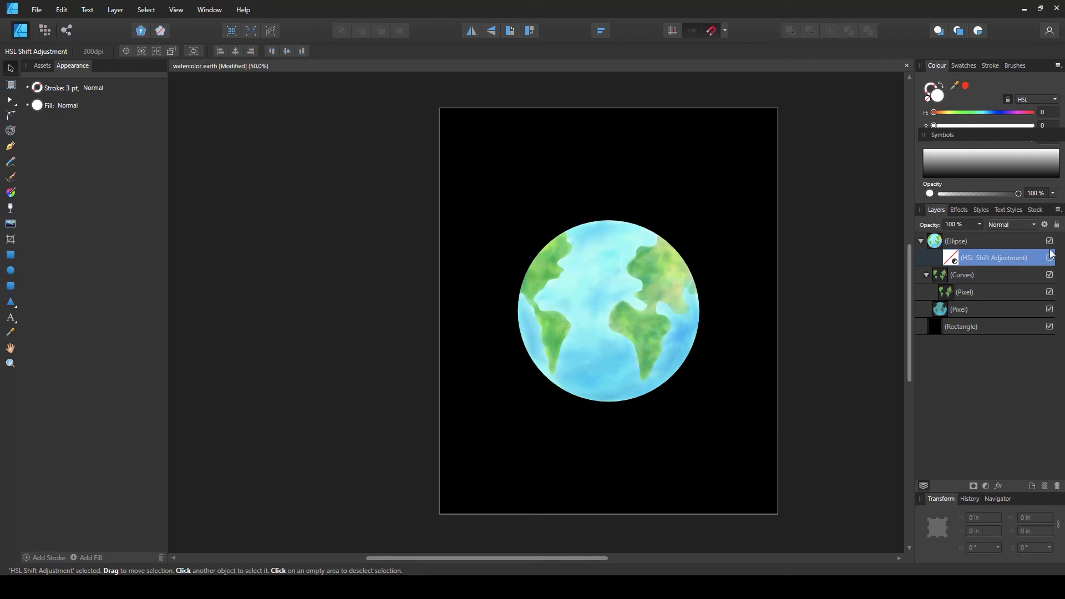
left_click(1050, 257)
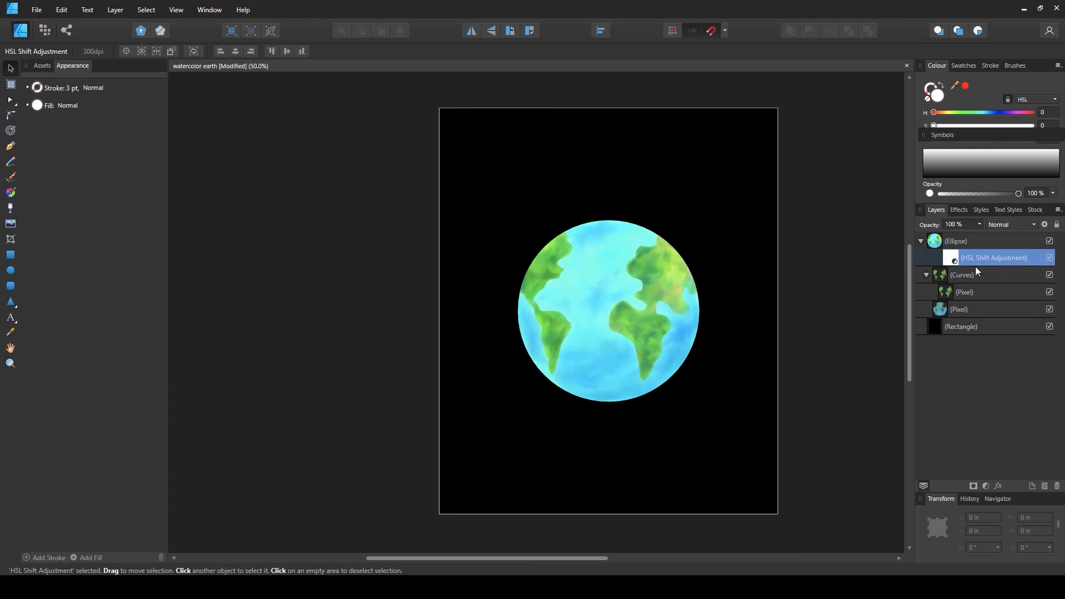
left_click(841, 401)
scroll(841, 401, "down", 1)
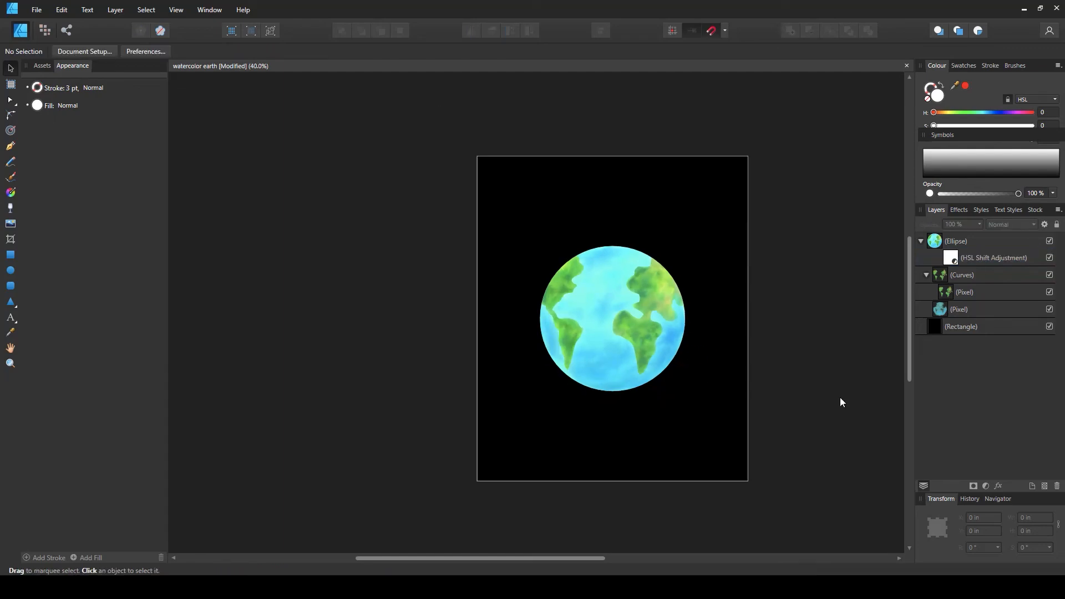